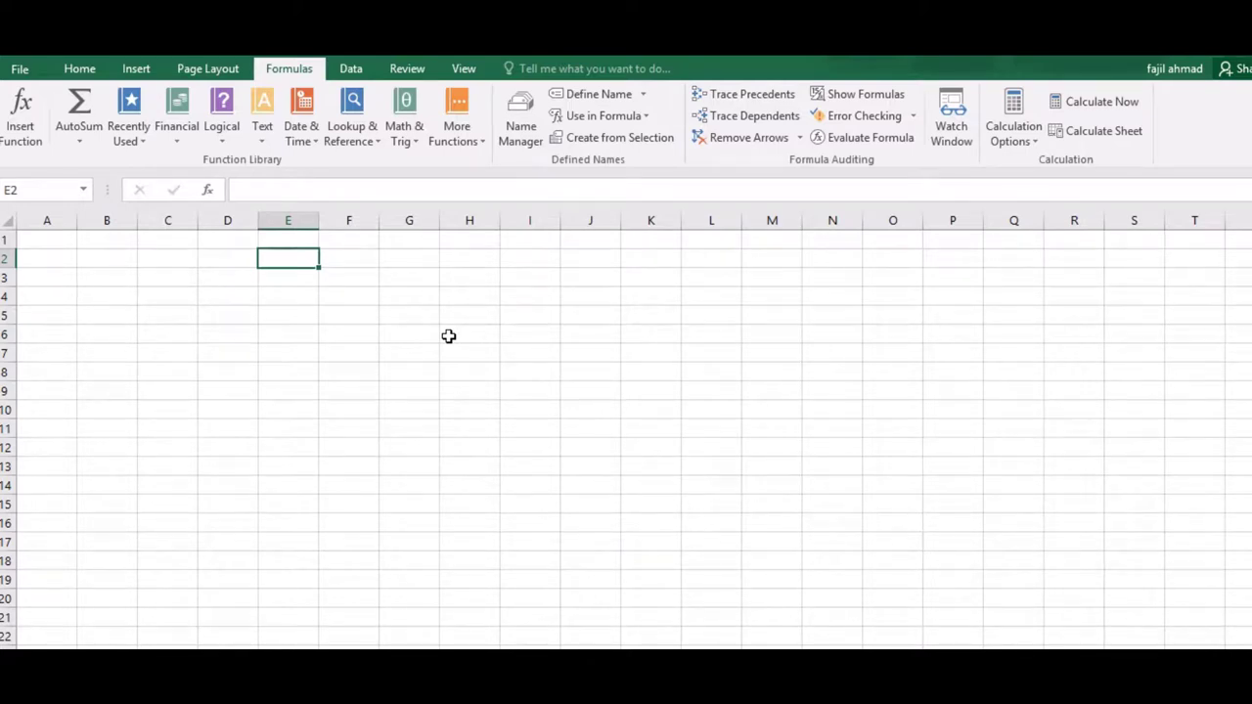
Merge D1:I3 into one centred block and enter the title 'Company Passbook'
{"action": "left_click", "coordinate": [310, 323]}
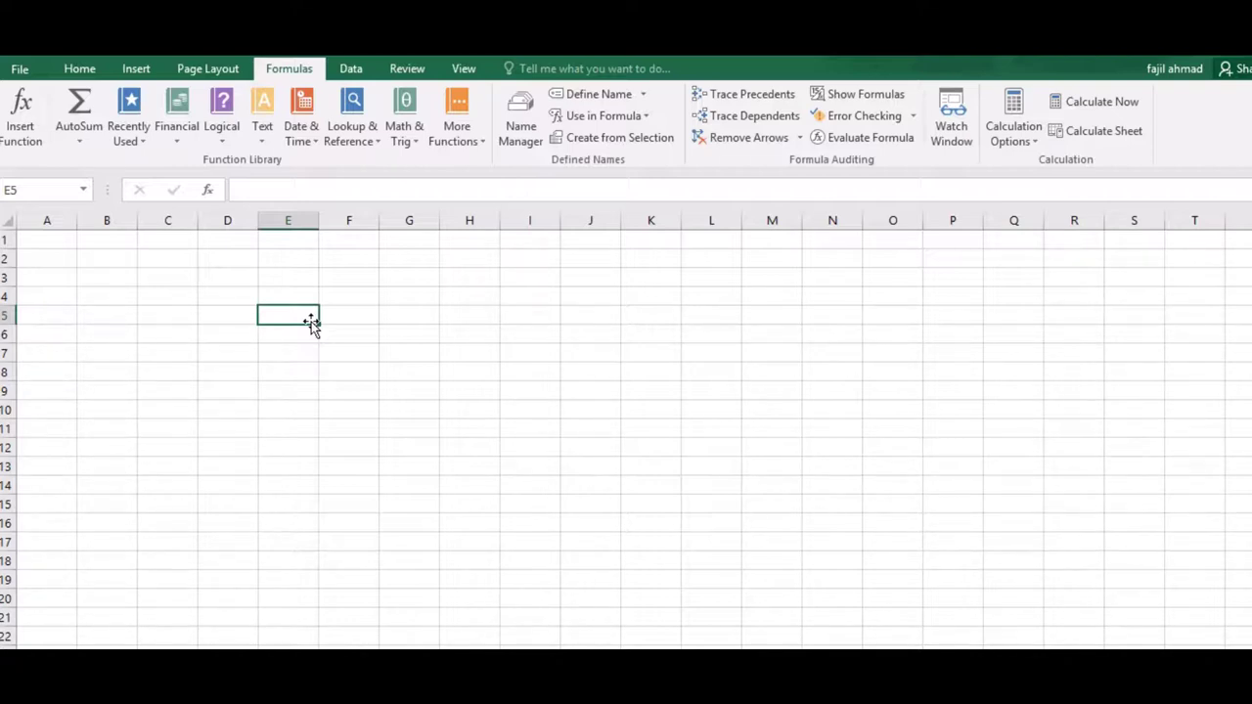
{"action": "left_click", "coordinate": [292, 284]}
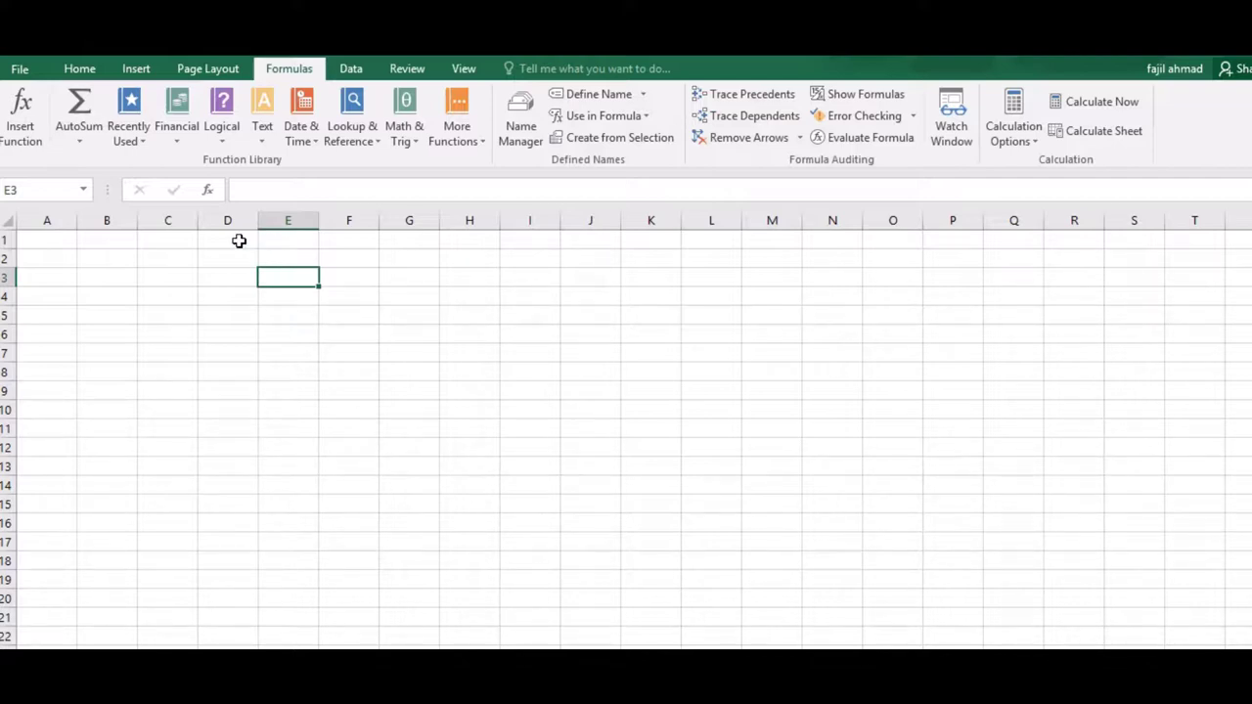
{"action": "left_click_drag", "start_coordinate": [239, 241], "coordinate": [528, 274]}
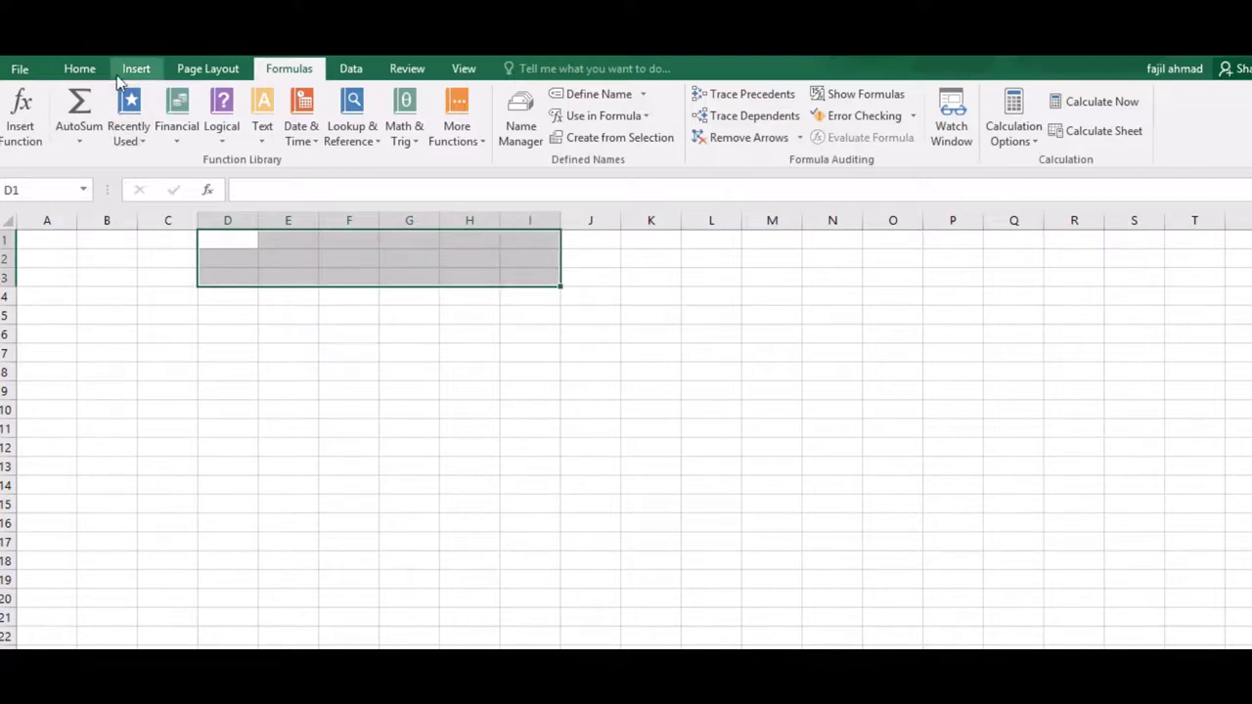
{"action": "left_click", "coordinate": [80, 68]}
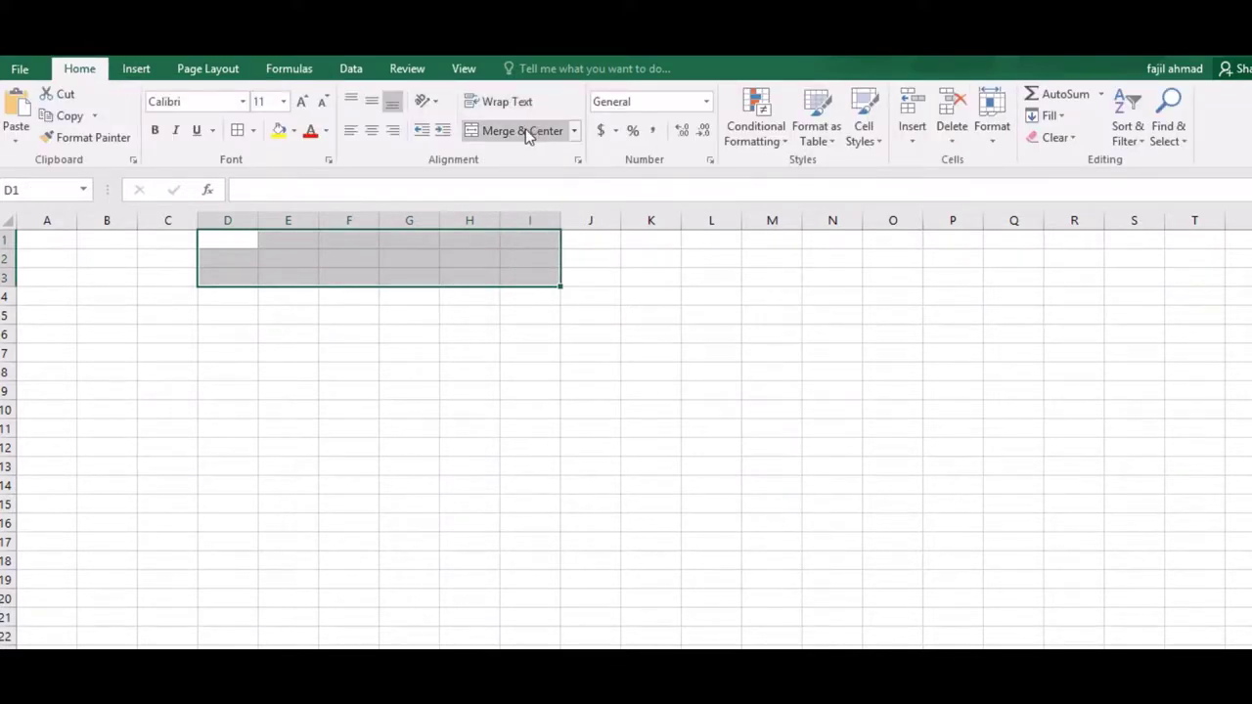
{"action": "left_click", "coordinate": [525, 131]}
{"action": "type", "text": "Com"}
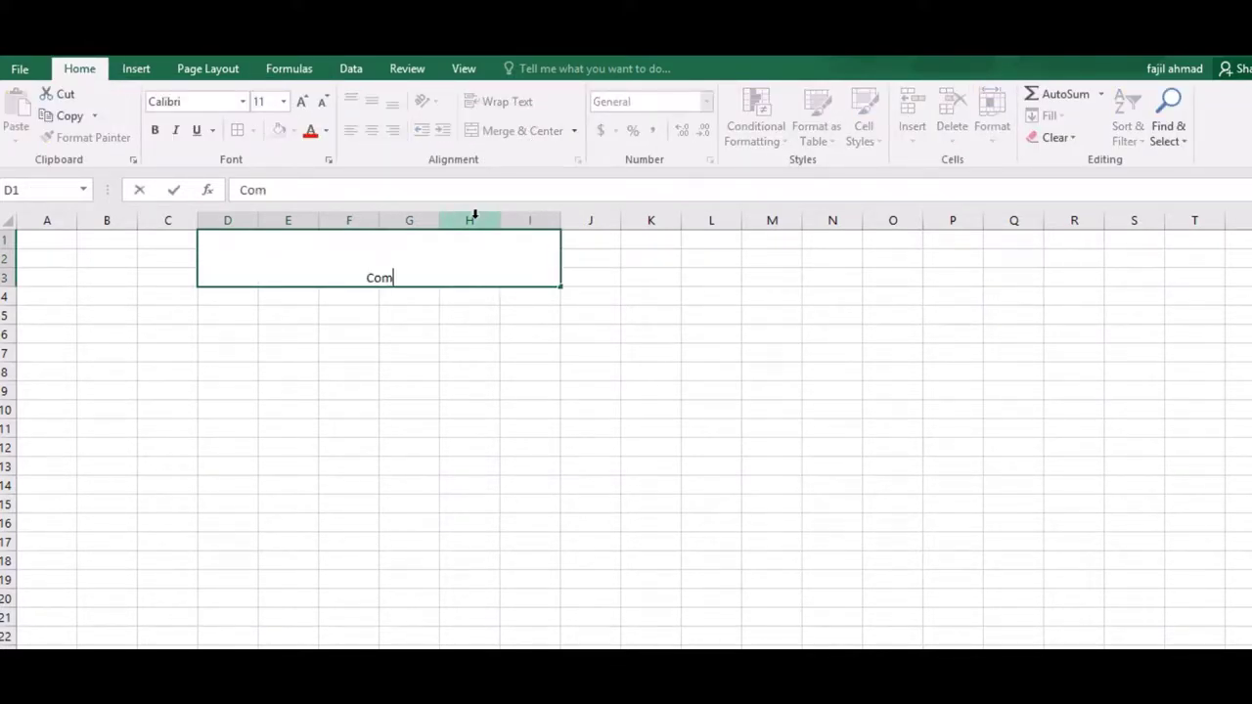
{"action": "type", "text": "pa"}
{"action": "type", "text": "ny Pass"}
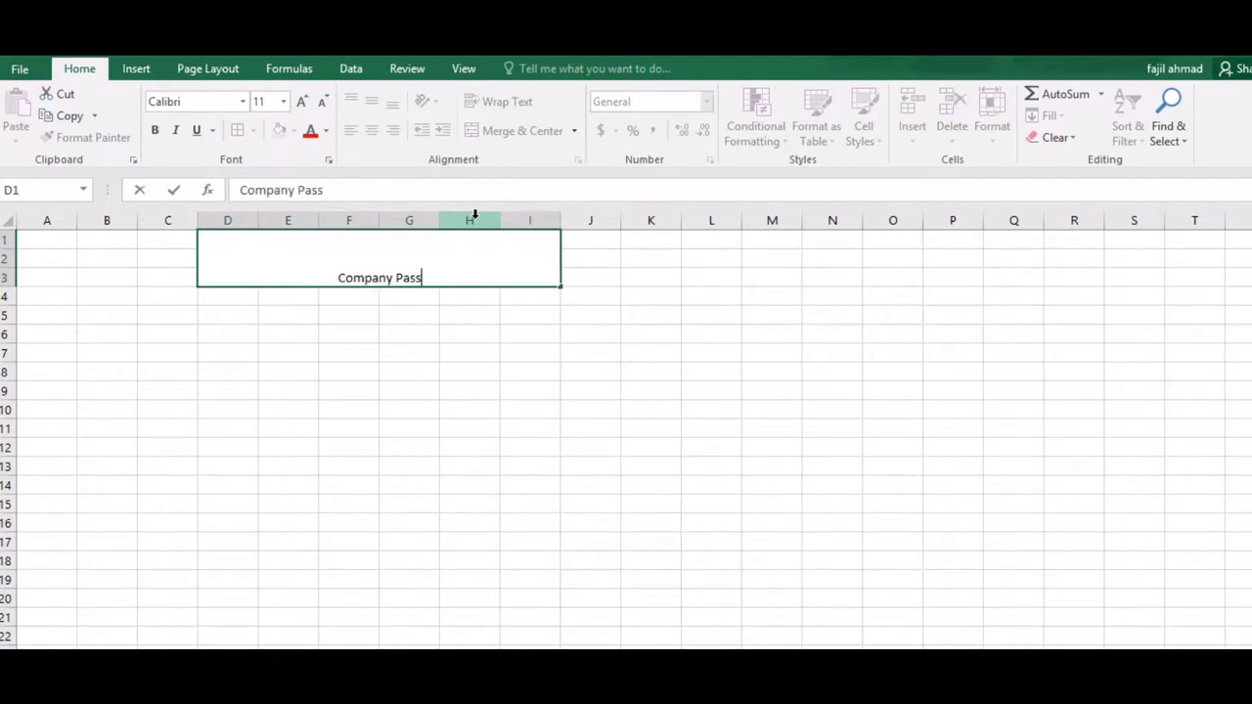
{"action": "type", "text": "book"}
{"action": "key", "text": "Return"}
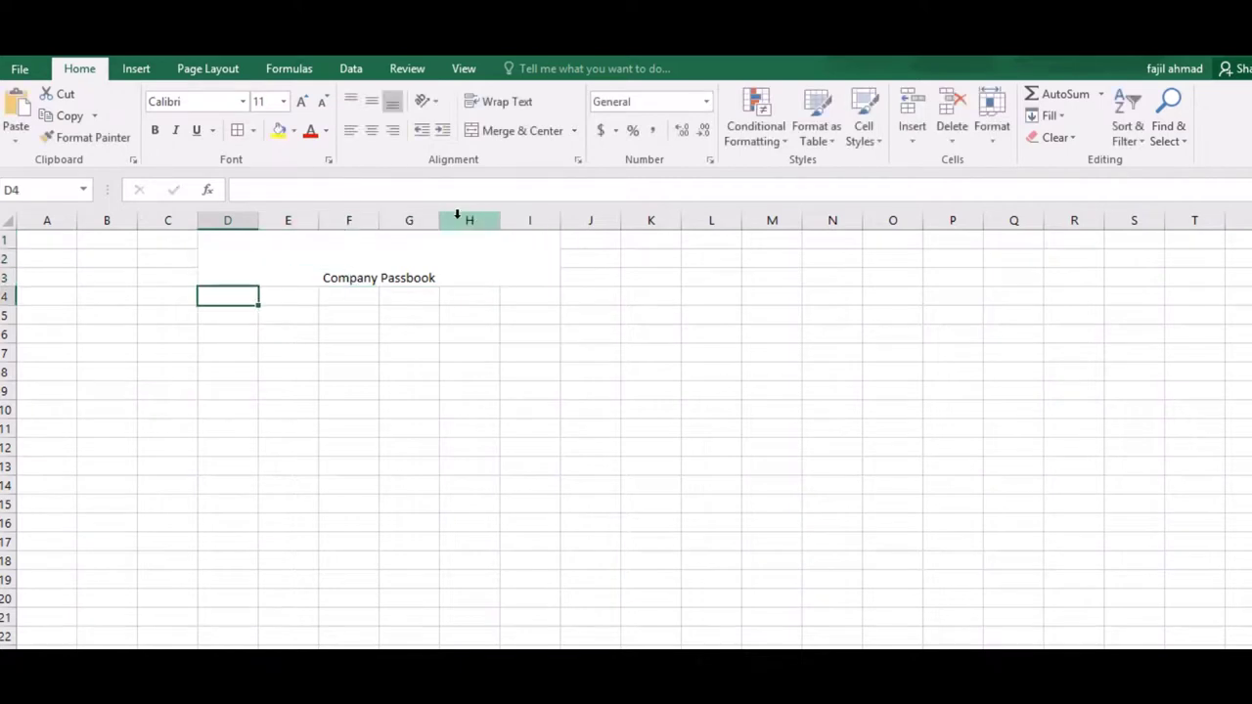
Middle-align the title vertically and enlarge its font to size 24
{"action": "left_click", "coordinate": [368, 259]}
{"action": "left_click", "coordinate": [369, 105]}
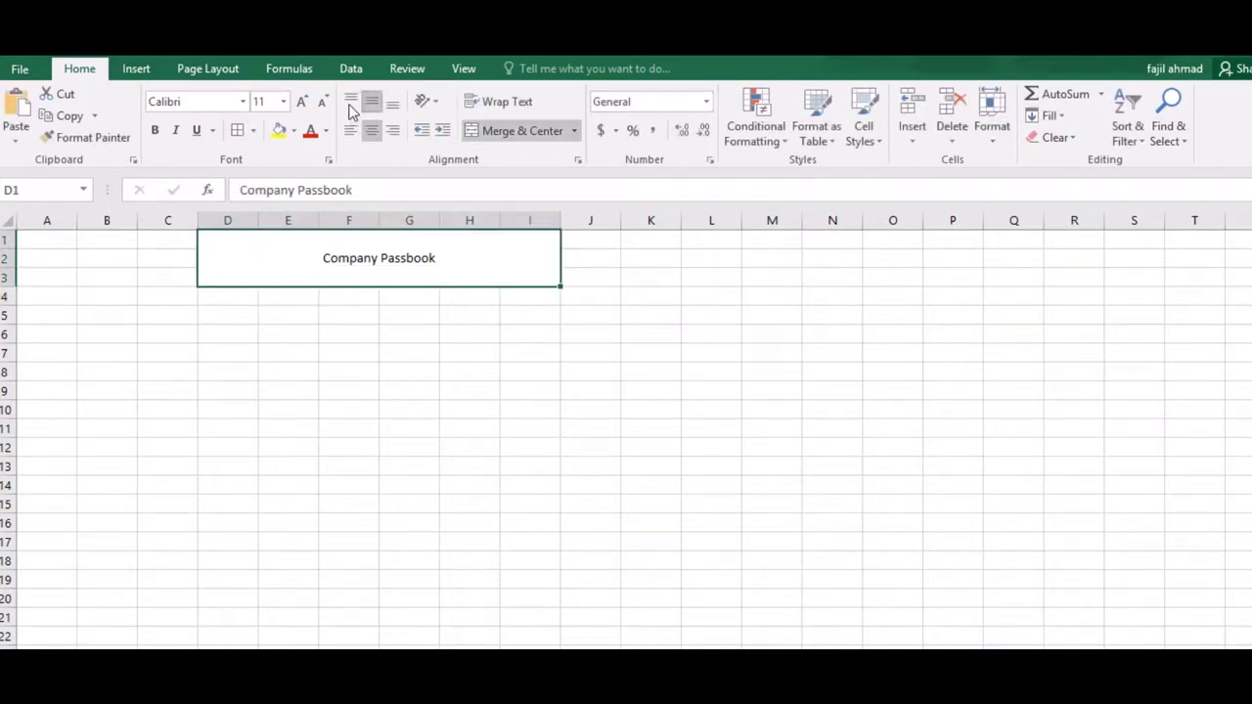
{"action": "left_click", "coordinate": [301, 102]}
{"action": "left_click", "coordinate": [302, 103]}
{"action": "left_click", "coordinate": [301, 102]}
{"action": "left_click", "coordinate": [301, 103]}
{"action": "left_click", "coordinate": [301, 103]}
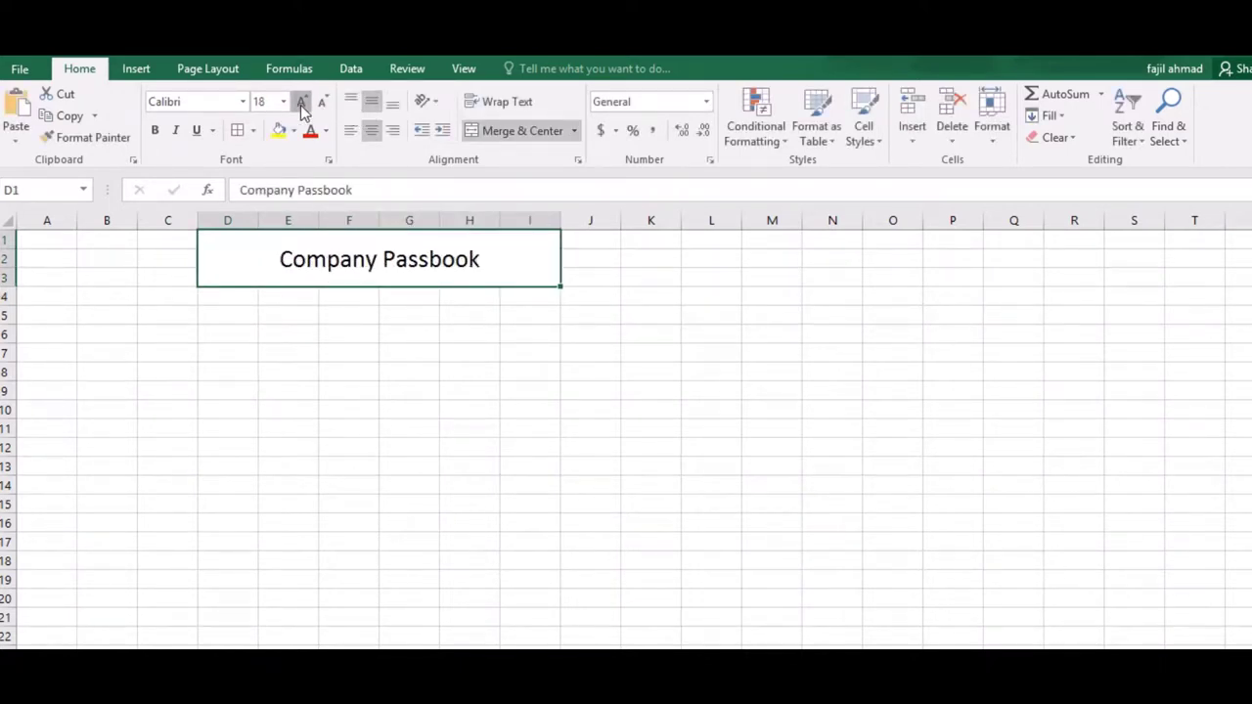
{"action": "left_click", "coordinate": [301, 102]}
{"action": "left_click", "coordinate": [301, 102]}
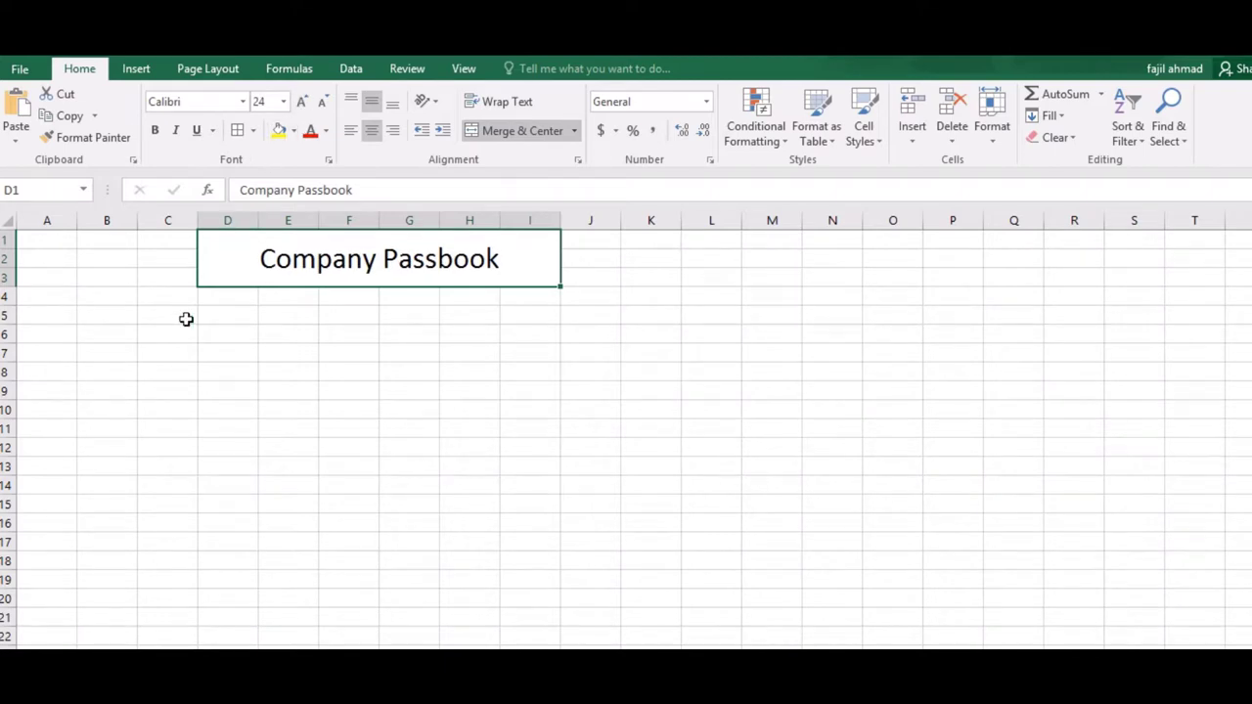
{"action": "left_click", "coordinate": [156, 316]}
Enter the headings Sn, Date and Particular in B5:D5
{"action": "left_click", "coordinate": [116, 320]}
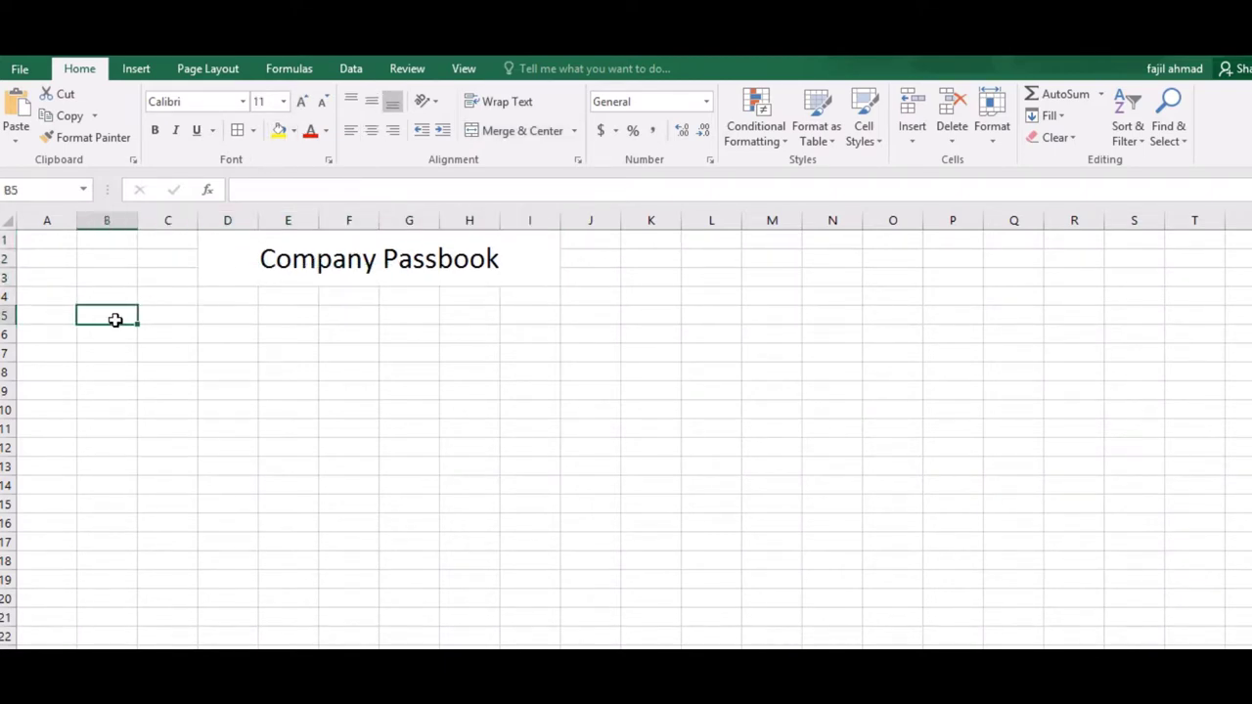
{"action": "type", "text": "Sn"}
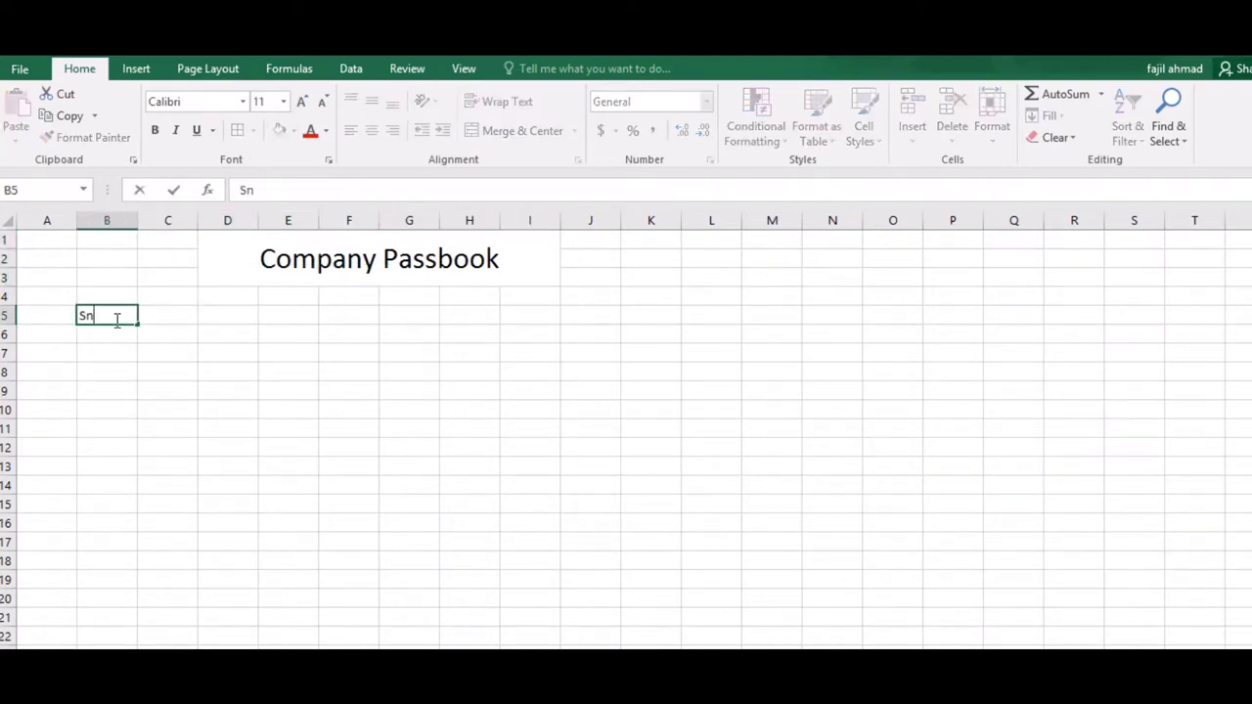
{"action": "key", "text": "Tab"}
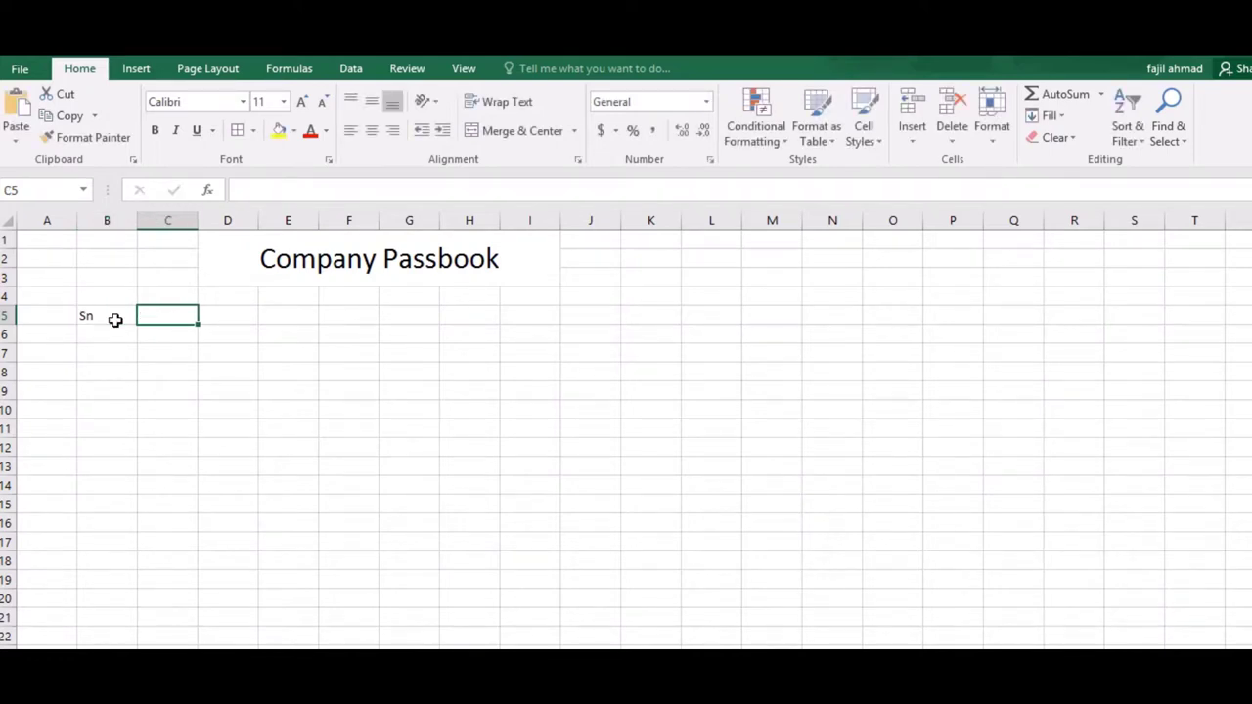
{"action": "type", "text": "Da"}
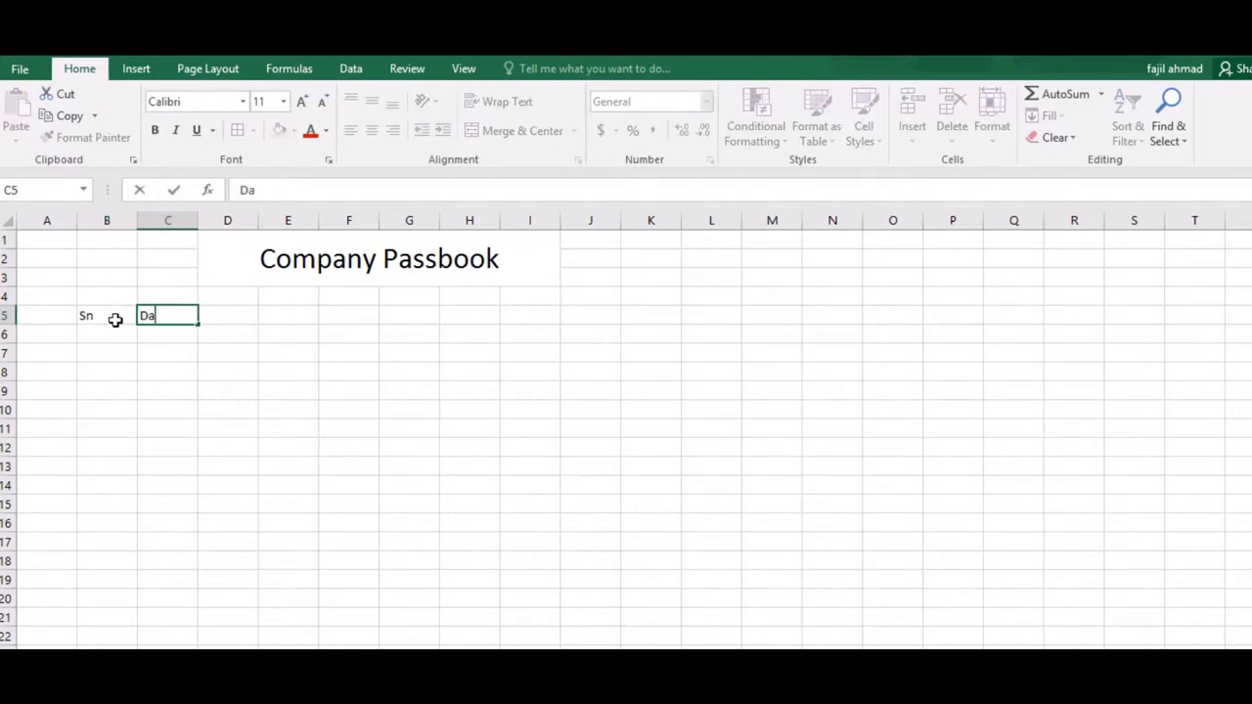
{"action": "type", "text": "te"}
{"action": "key", "text": "Tab"}
{"action": "type", "text": "Pa"}
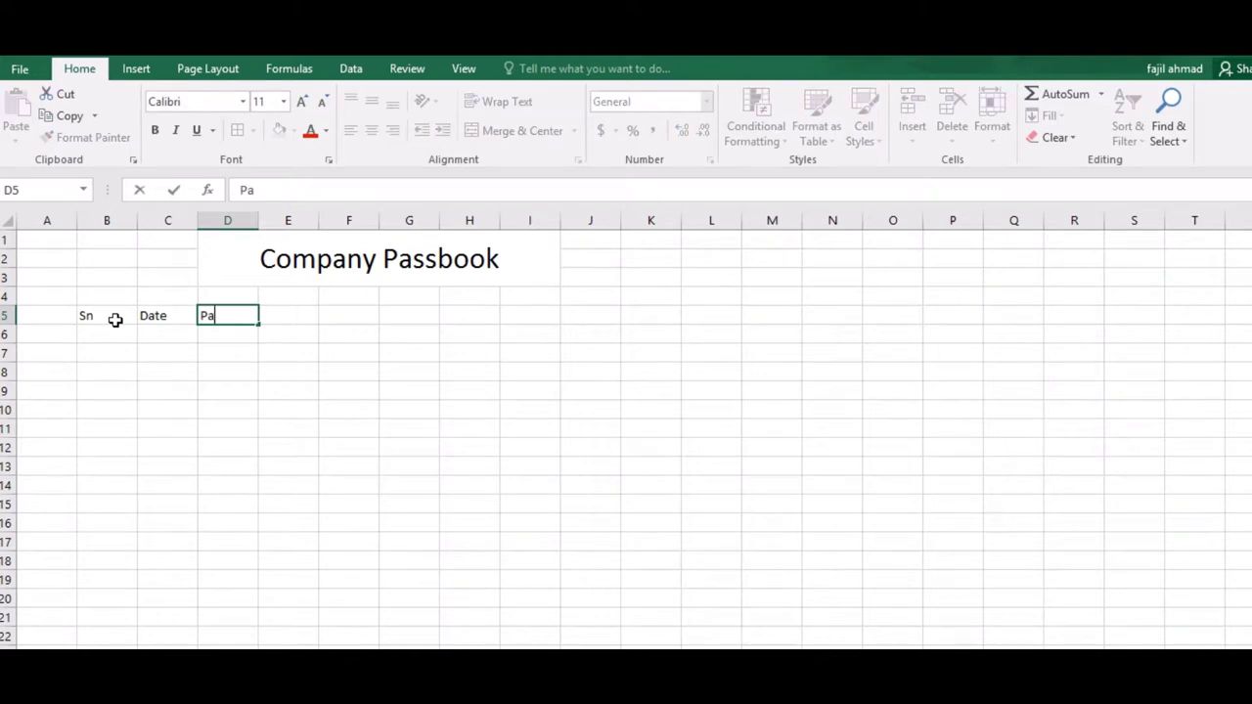
{"action": "type", "text": "rticul"}
{"action": "type", "text": "ar"}
{"action": "key", "text": "Tab"}
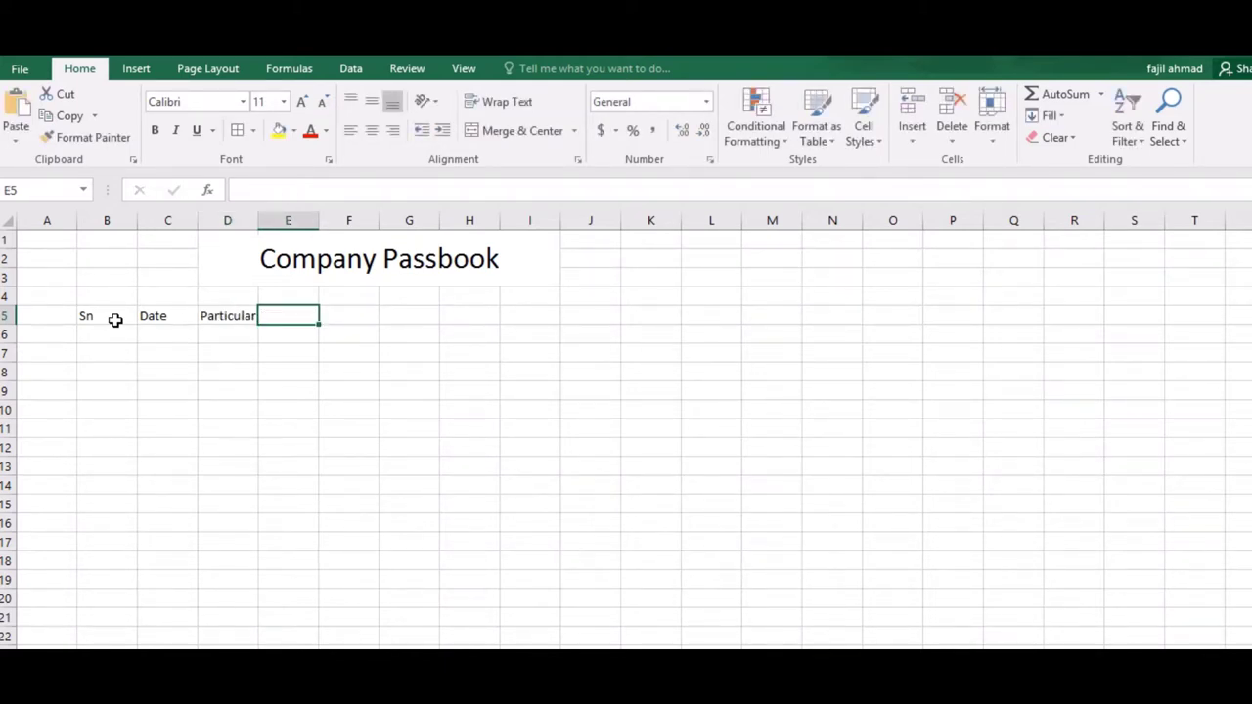
Enter the headings Diposite Amt., Withdrawl Amt and Balance in E5:G5
{"action": "type", "text": "D"}
{"action": "type", "text": "iposi"}
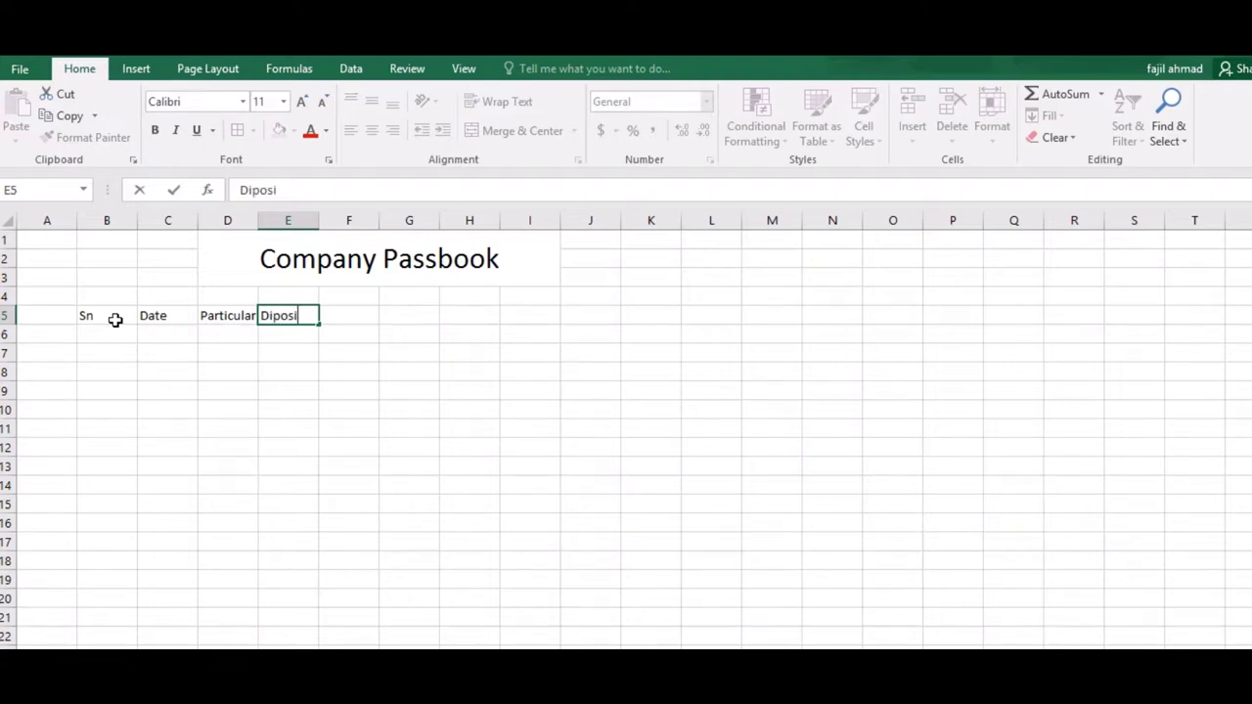
{"action": "type", "text": "te am"}
{"action": "key", "text": "BackSpace"}
{"action": "key", "text": "BackSpace"}
{"action": "type", "text": "Amt."}
{"action": "key", "text": "Tab"}
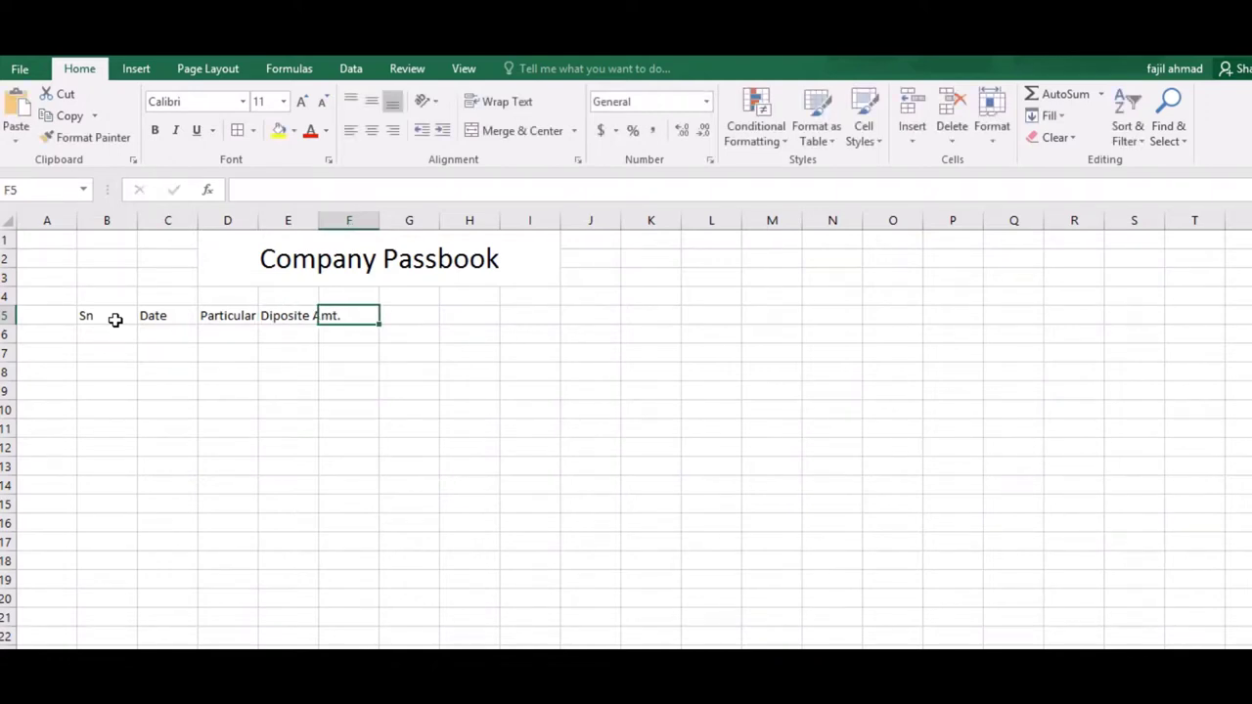
{"action": "type", "text": "Wi"}
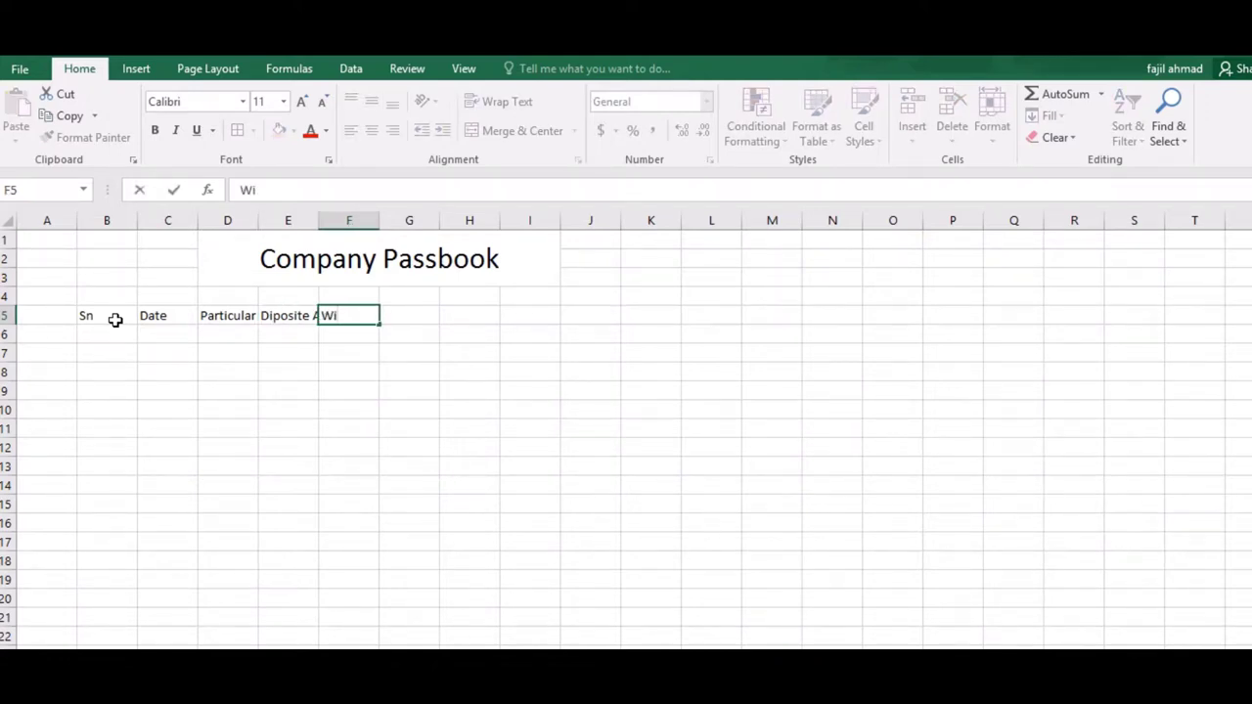
{"action": "type", "text": "thdrawl "}
{"action": "type", "text": "Amd"}
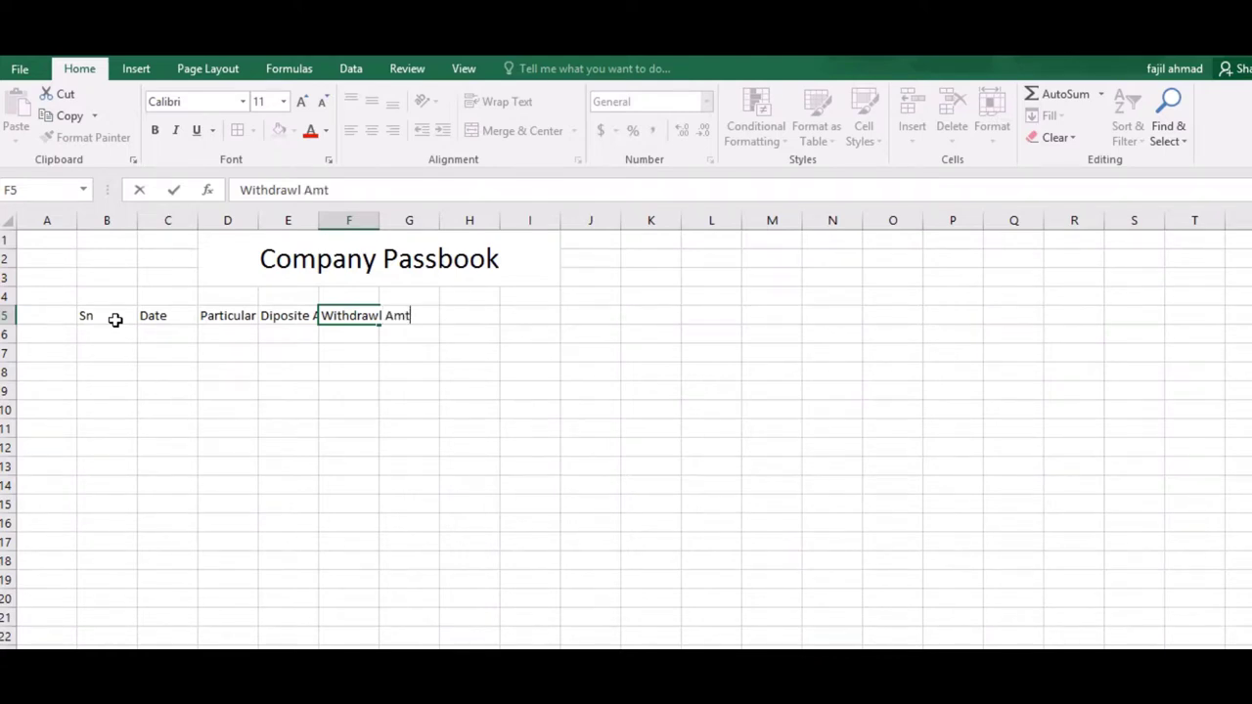
{"action": "key", "text": "Tab"}
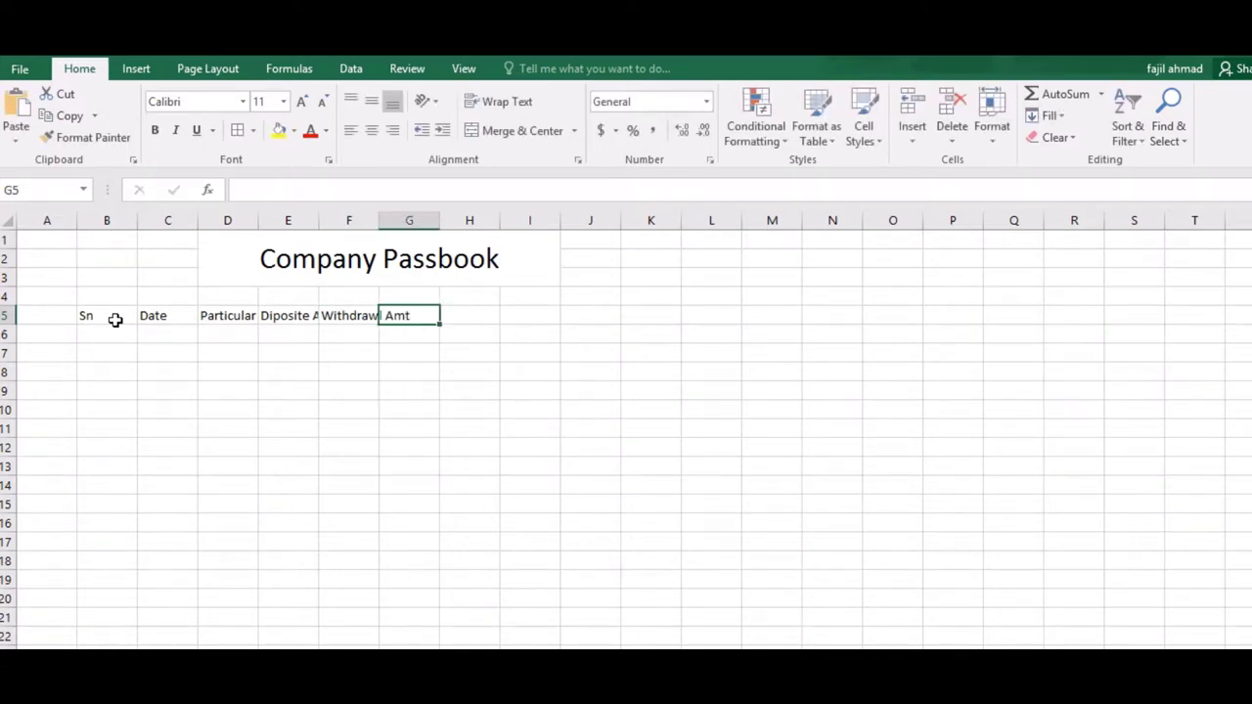
{"action": "type", "text": "Balance"}
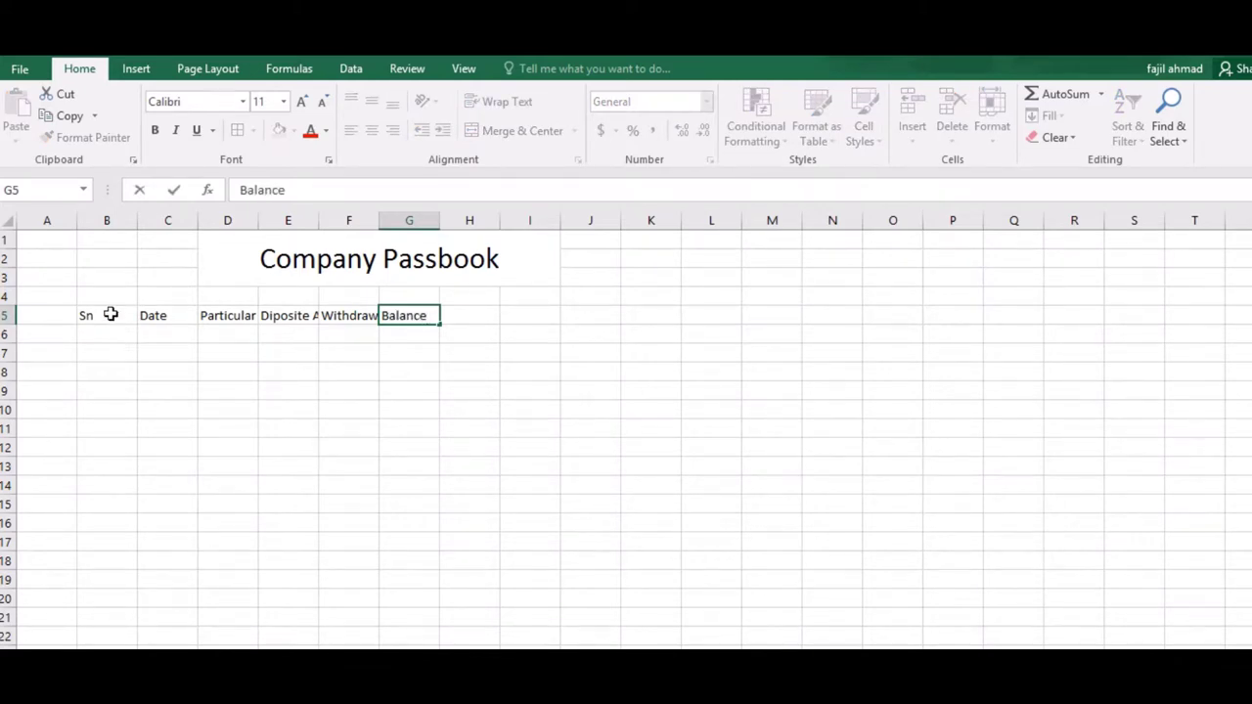
Set columns B through G to a width of 15
{"action": "left_click_drag", "start_coordinate": [110, 314], "coordinate": [437, 315]}
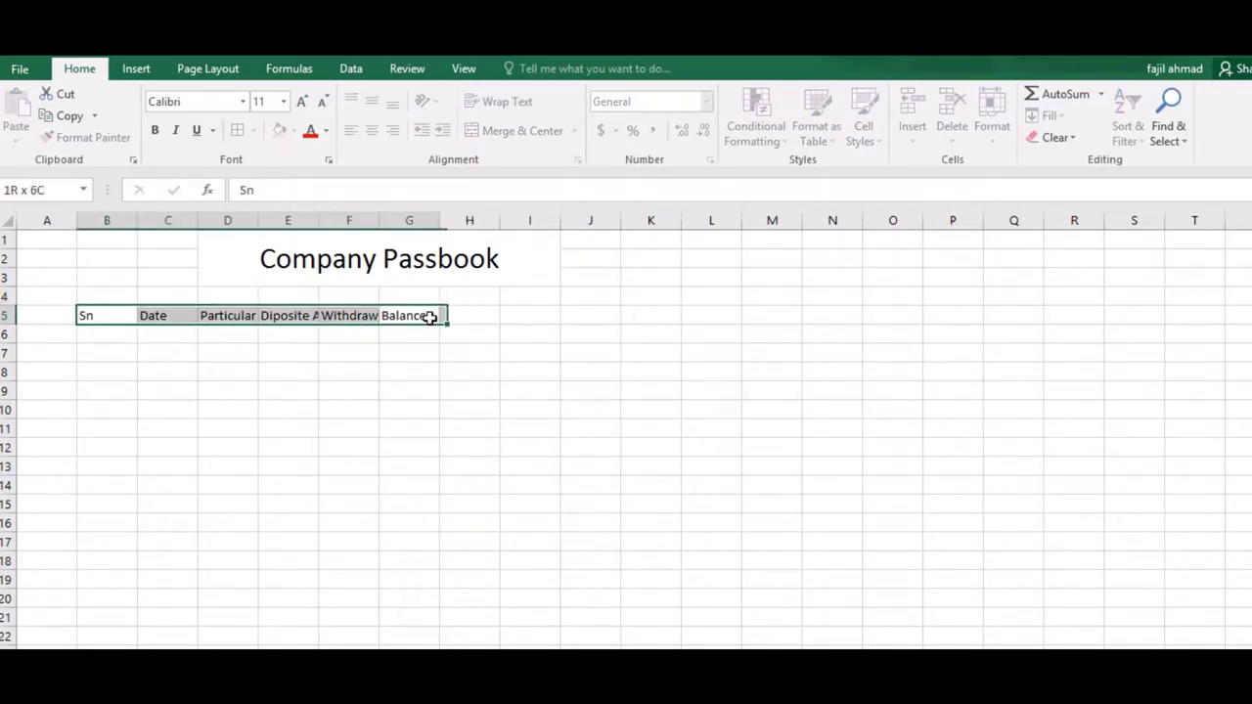
{"action": "left_click", "coordinate": [992, 125]}
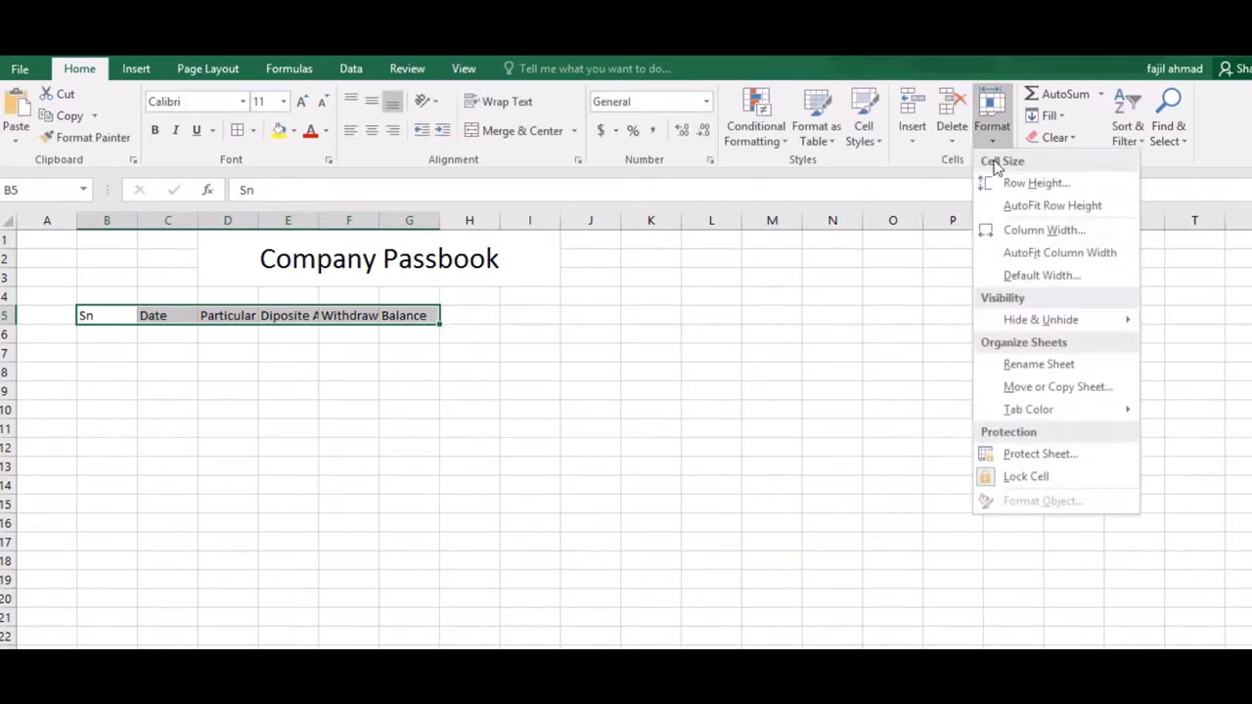
{"action": "left_click", "coordinate": [1030, 241]}
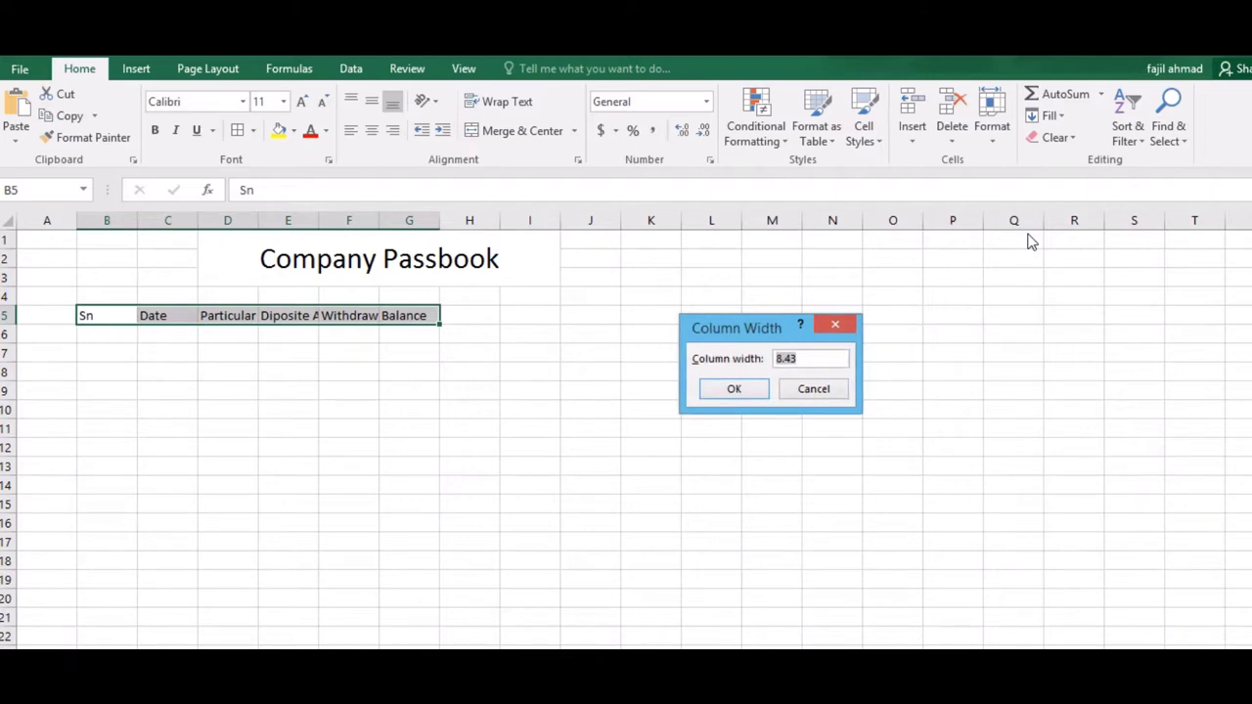
{"action": "type", "text": "15"}
{"action": "key", "text": "Return"}
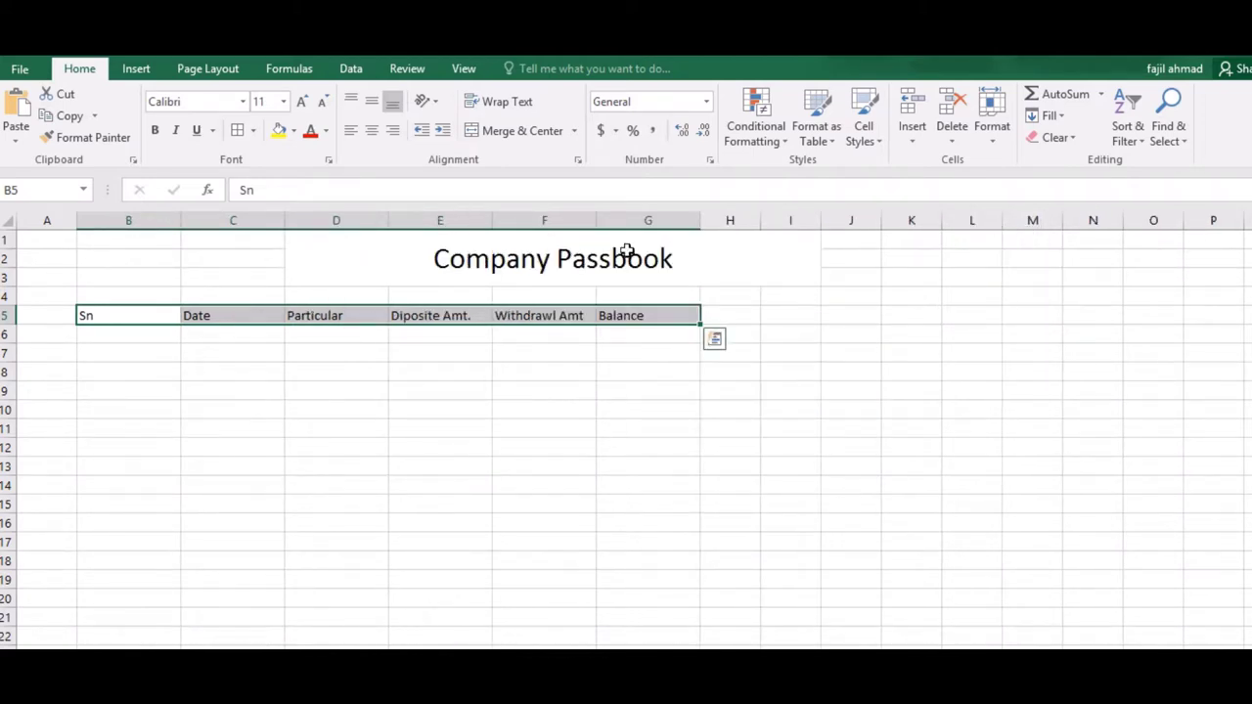
Widen column D further to fit the Particular entries
{"action": "left_click", "coordinate": [305, 316]}
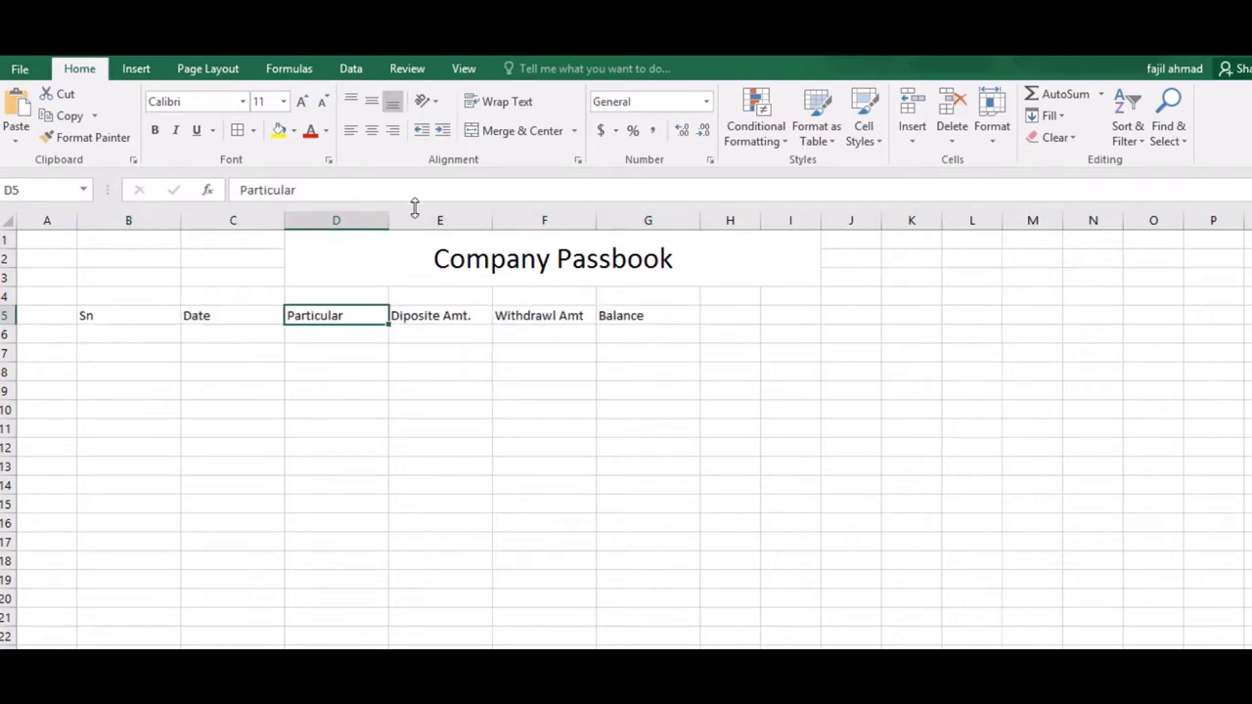
{"action": "left_click_drag", "start_coordinate": [383, 227], "coordinate": [522, 227]}
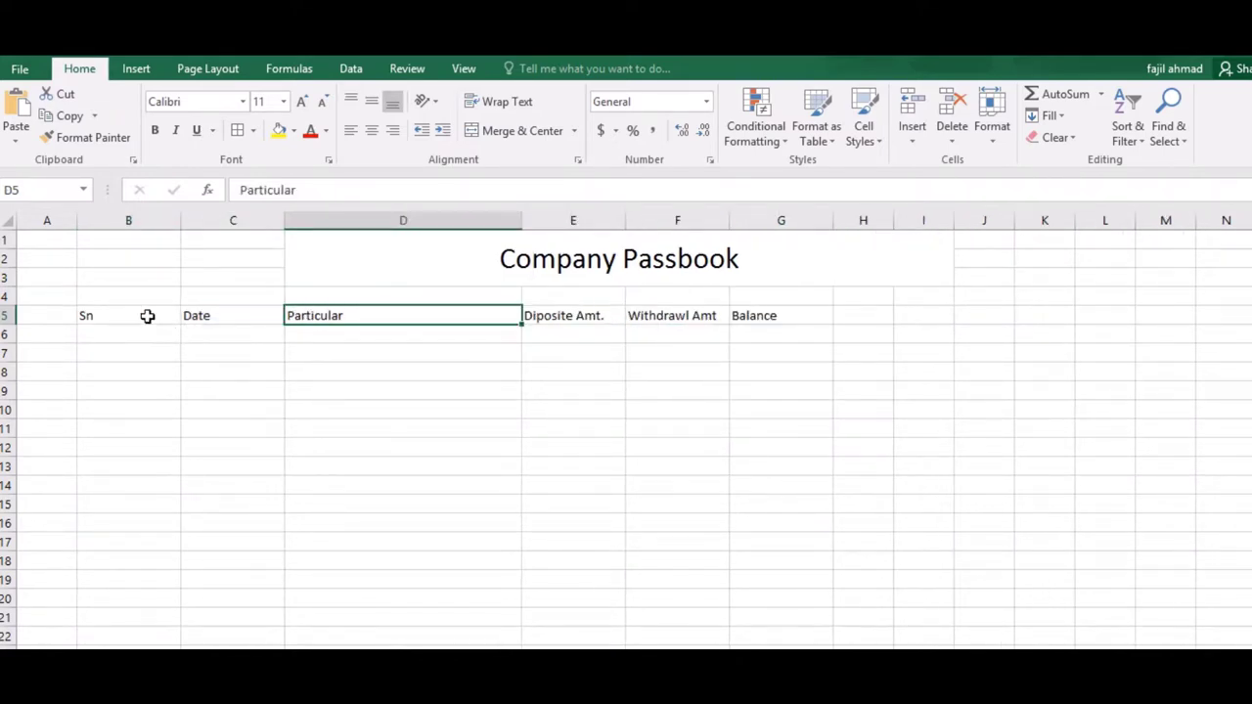
{"action": "left_click_drag", "start_coordinate": [147, 315], "coordinate": [761, 315]}
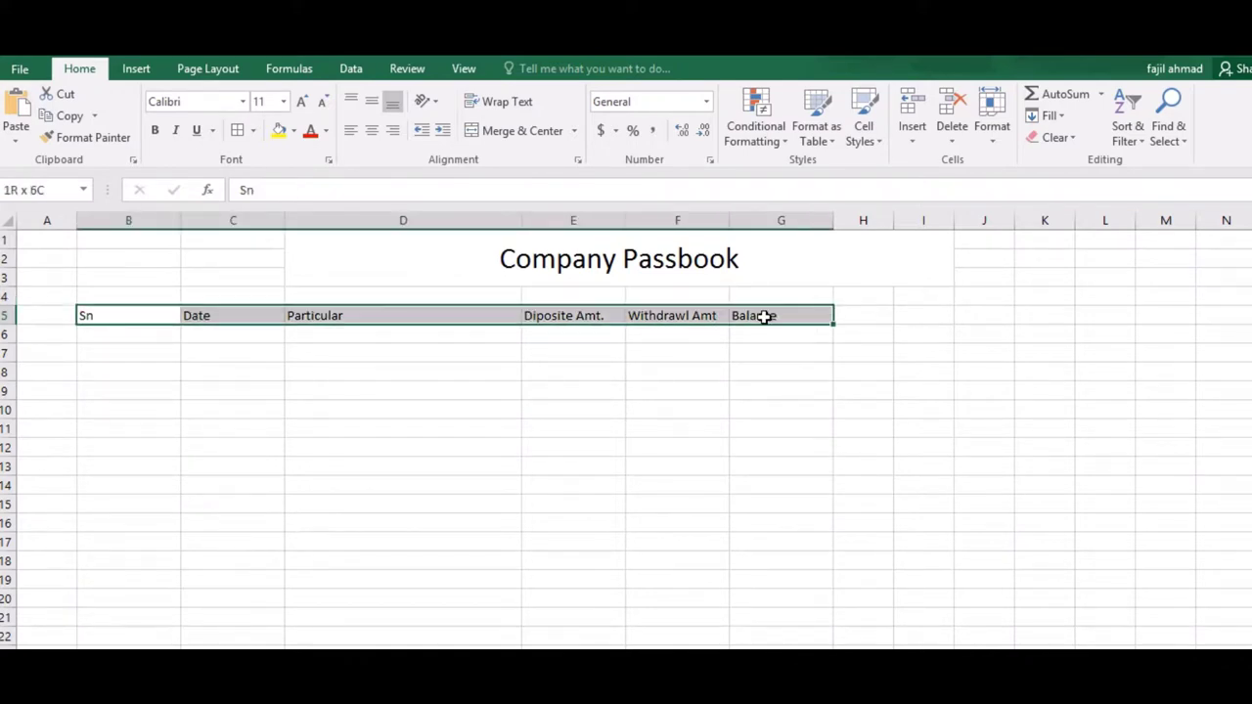
Zoom the sheet so the header row B5:G5 fills the window
{"action": "left_click", "coordinate": [462, 69]}
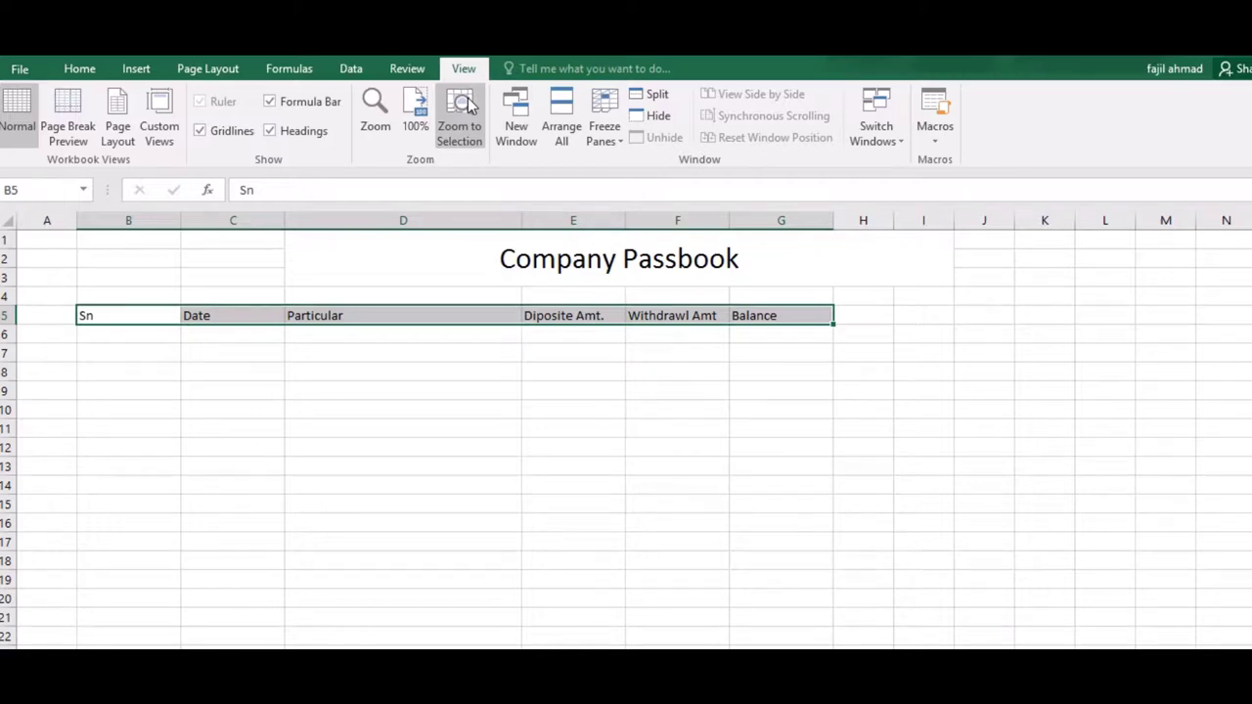
{"action": "left_click", "coordinate": [468, 103]}
{"action": "left_click", "coordinate": [285, 401]}
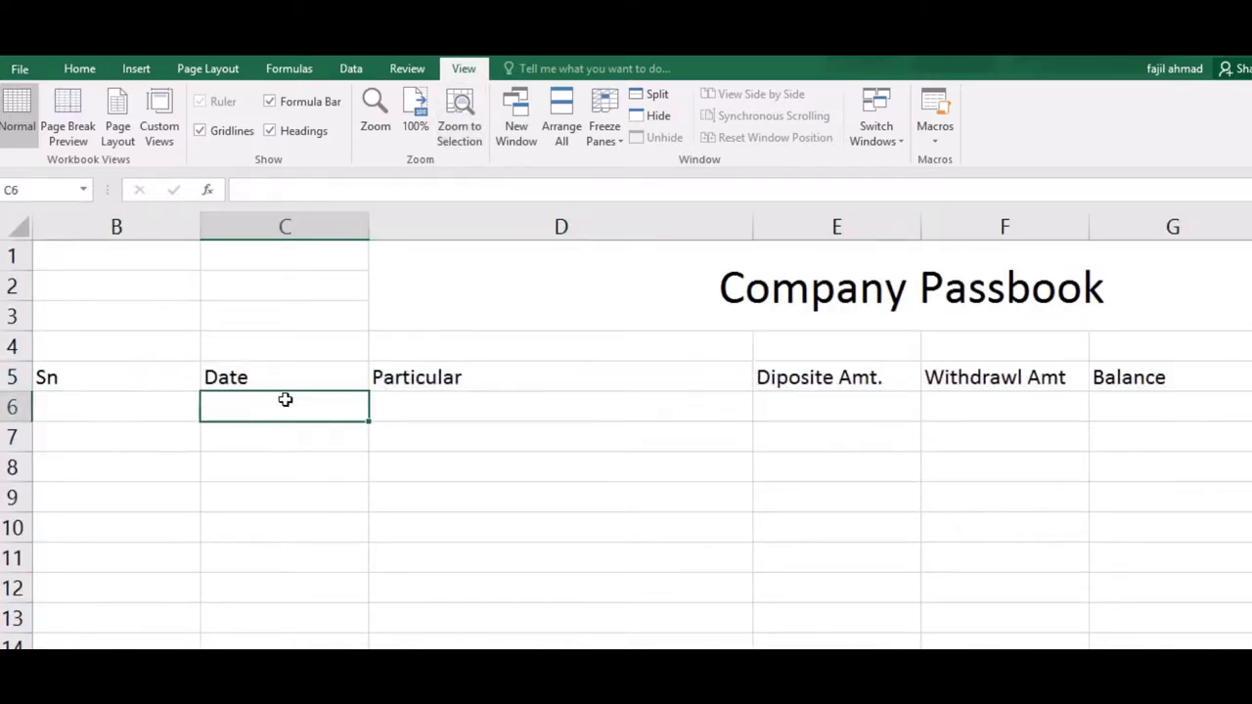
{"action": "left_click", "coordinate": [116, 380]}
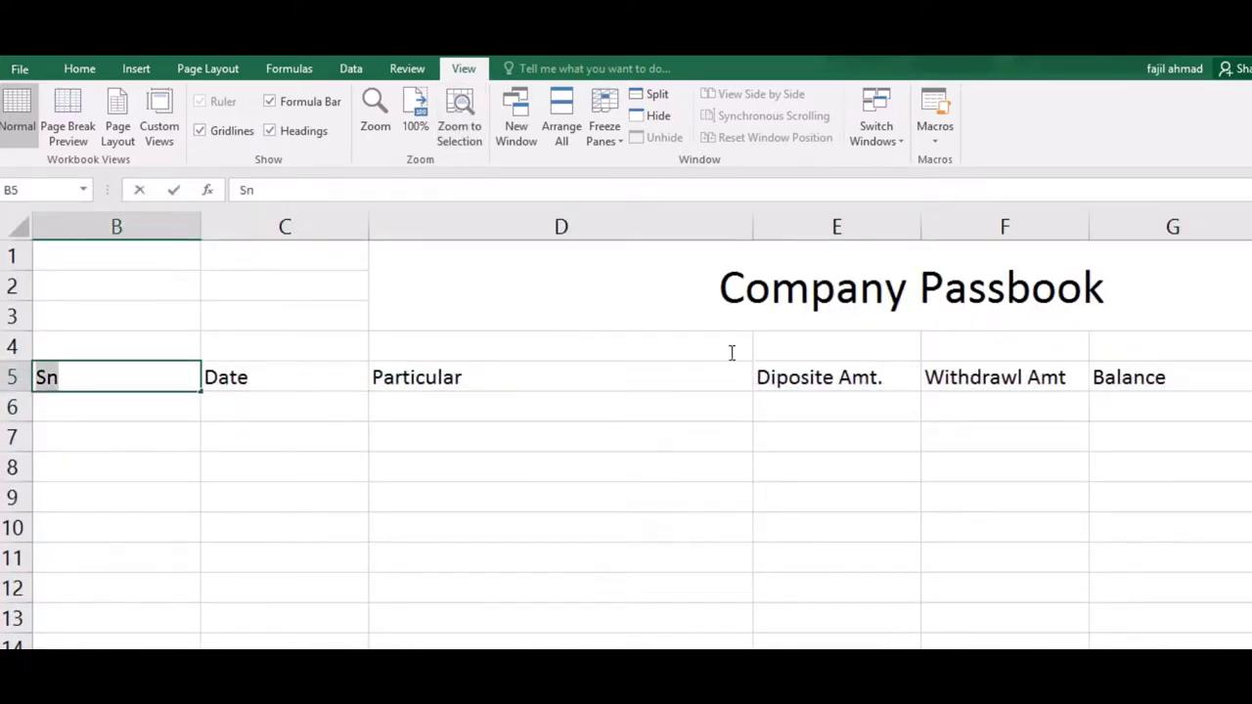
{"action": "left_click_drag", "start_coordinate": [732, 352], "coordinate": [283, 379]}
Select the headers B5:G5 and extend the selection down the ledger rows
{"action": "left_click", "coordinate": [232, 400]}
{"action": "left_click", "coordinate": [112, 377]}
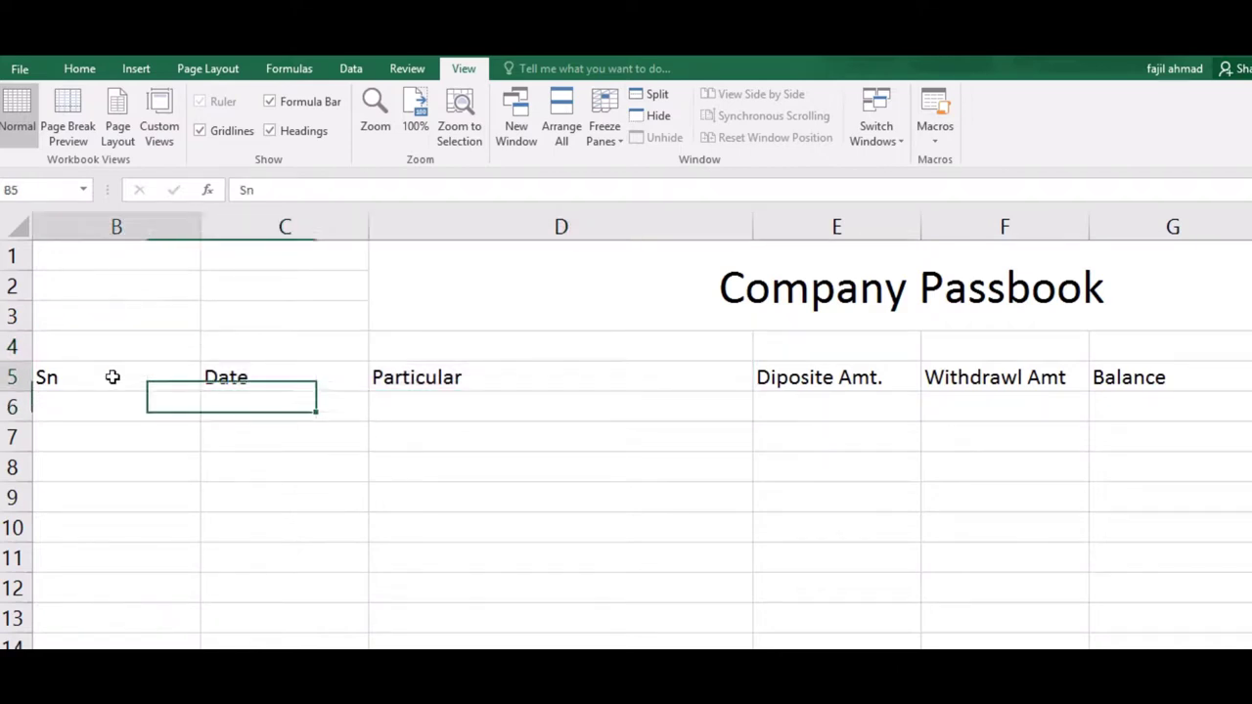
{"action": "key", "text": "shift+Right"}
{"action": "key", "text": "shift+Right"}
{"action": "key", "text": "shift+Right"}
{"action": "key", "text": "shift+Right"}
{"action": "key", "text": "shift+Right"}
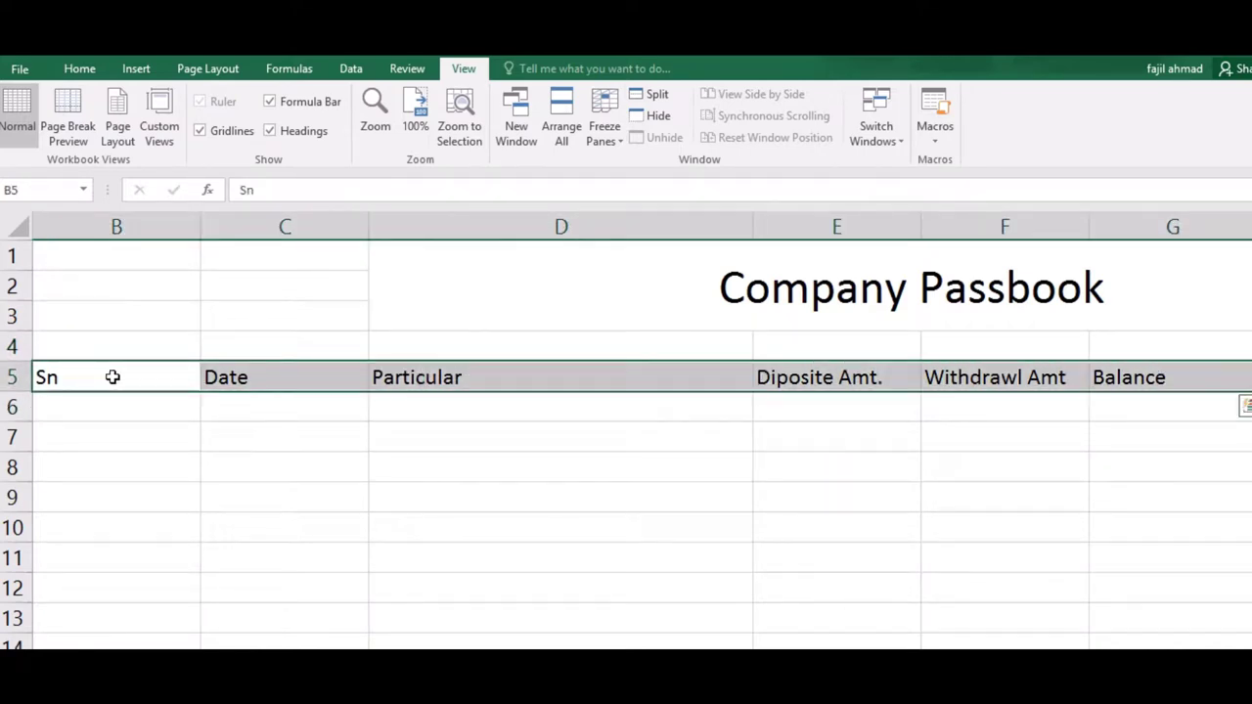
{"action": "left_click", "coordinate": [82, 71]}
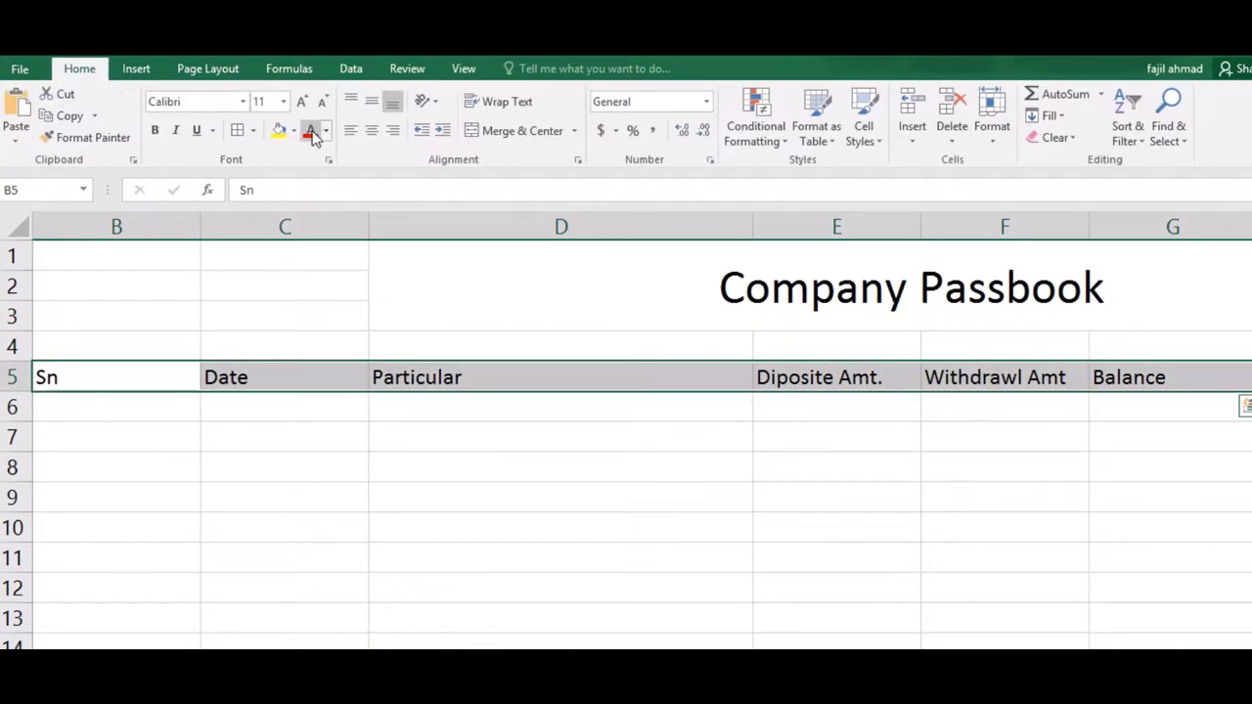
{"action": "key", "text": "shift+Down"}
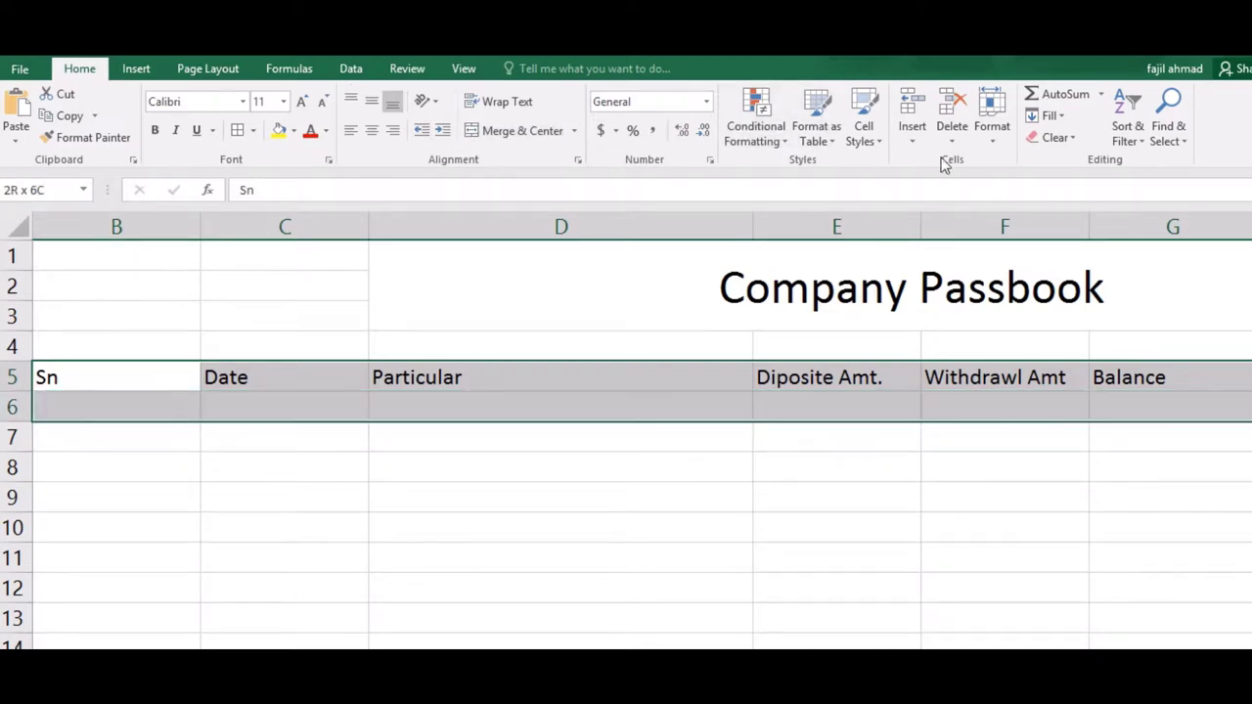
{"action": "key", "text": "shift+Down"}
{"action": "key", "text": "shift+Down"}
{"action": "key", "text": "shift+Down"}
{"action": "key", "text": "shift+Down"}
{"action": "key", "text": "shift+Down"}
{"action": "key", "text": "shift+Down"}
{"action": "key", "text": "shift+Down"}
{"action": "key", "text": "shift+Down"}
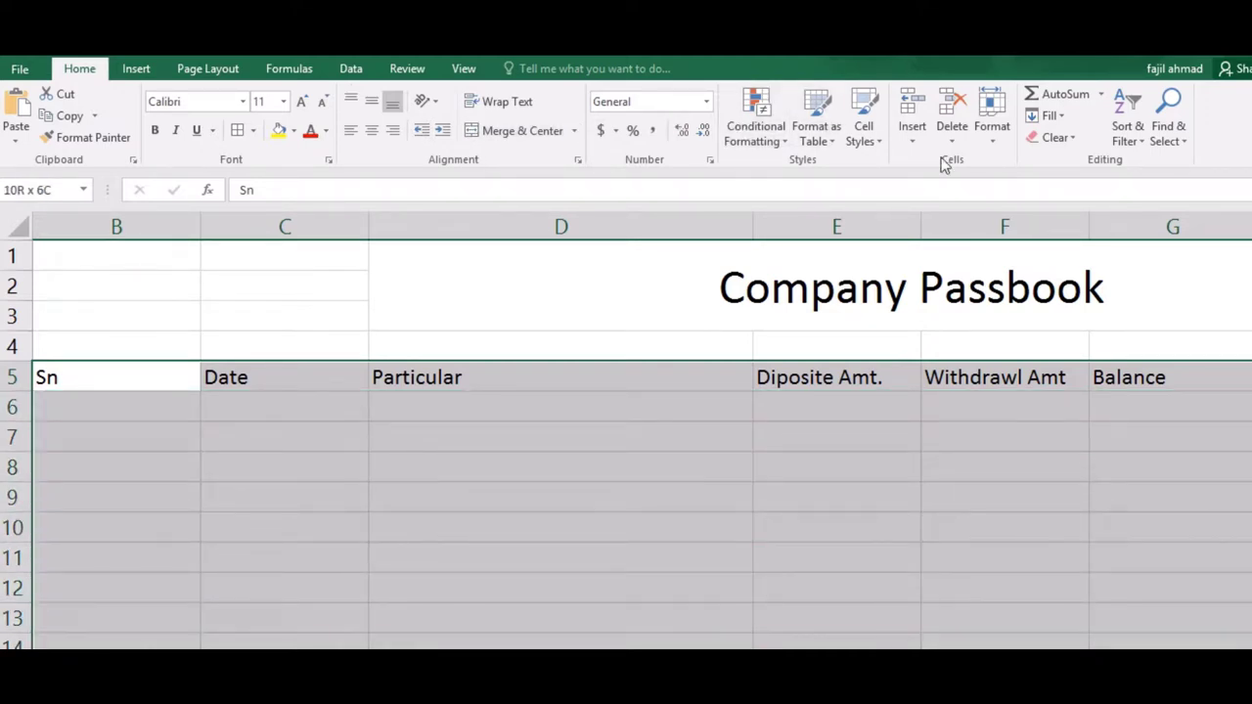
{"action": "key", "text": "shift+Down"}
{"action": "key", "text": "shift+Down"}
{"action": "key", "text": "shift+Down"}
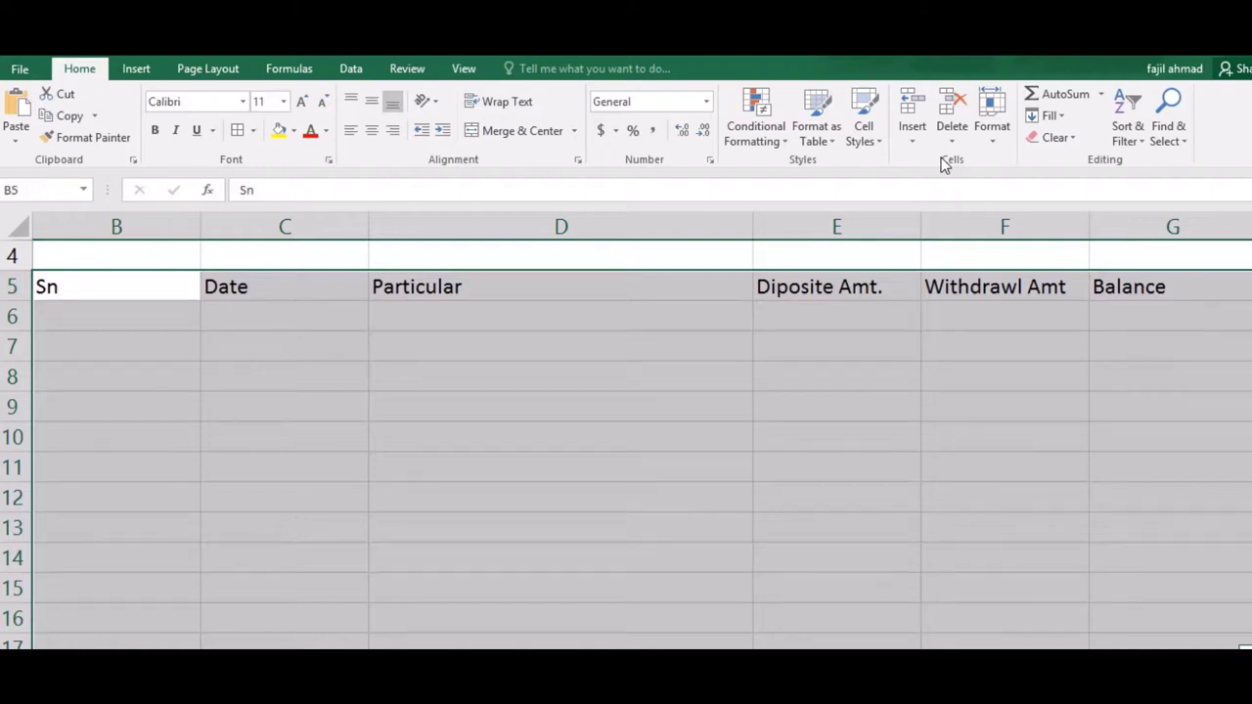
Shade the ledger range B5:G16 orange with the Input cell style
{"action": "left_click", "coordinate": [860, 137]}
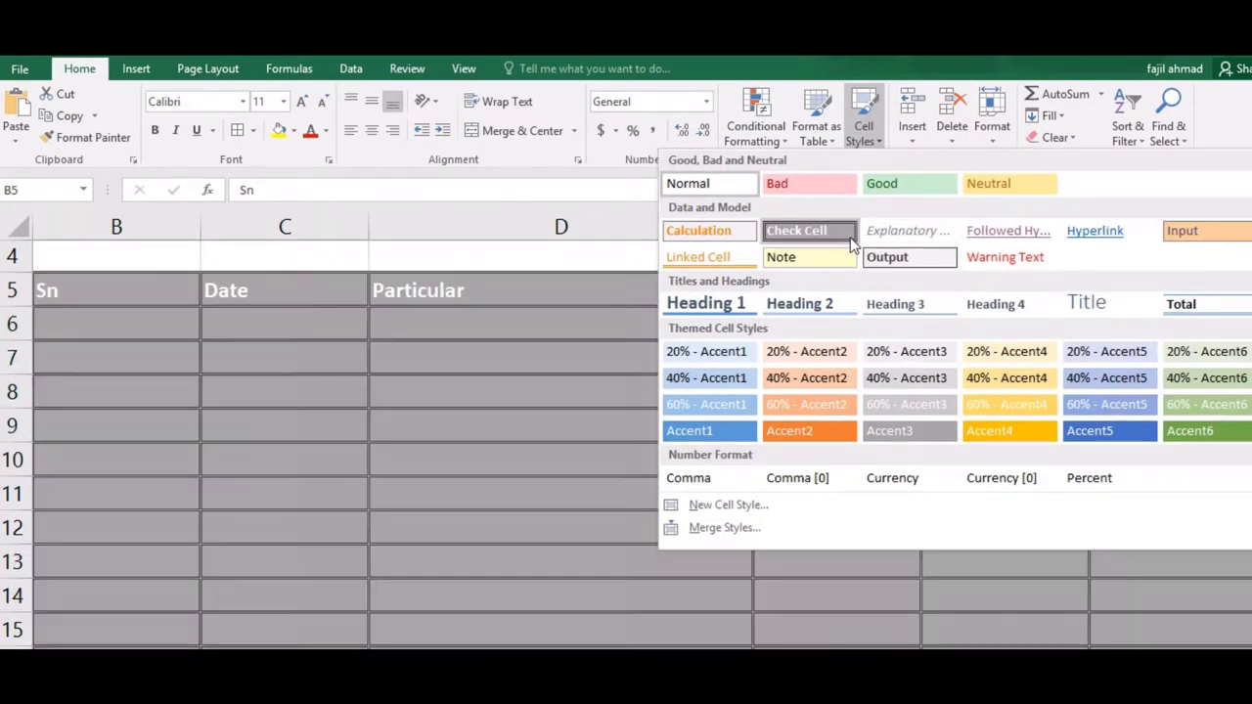
{"action": "left_click", "coordinate": [1179, 231]}
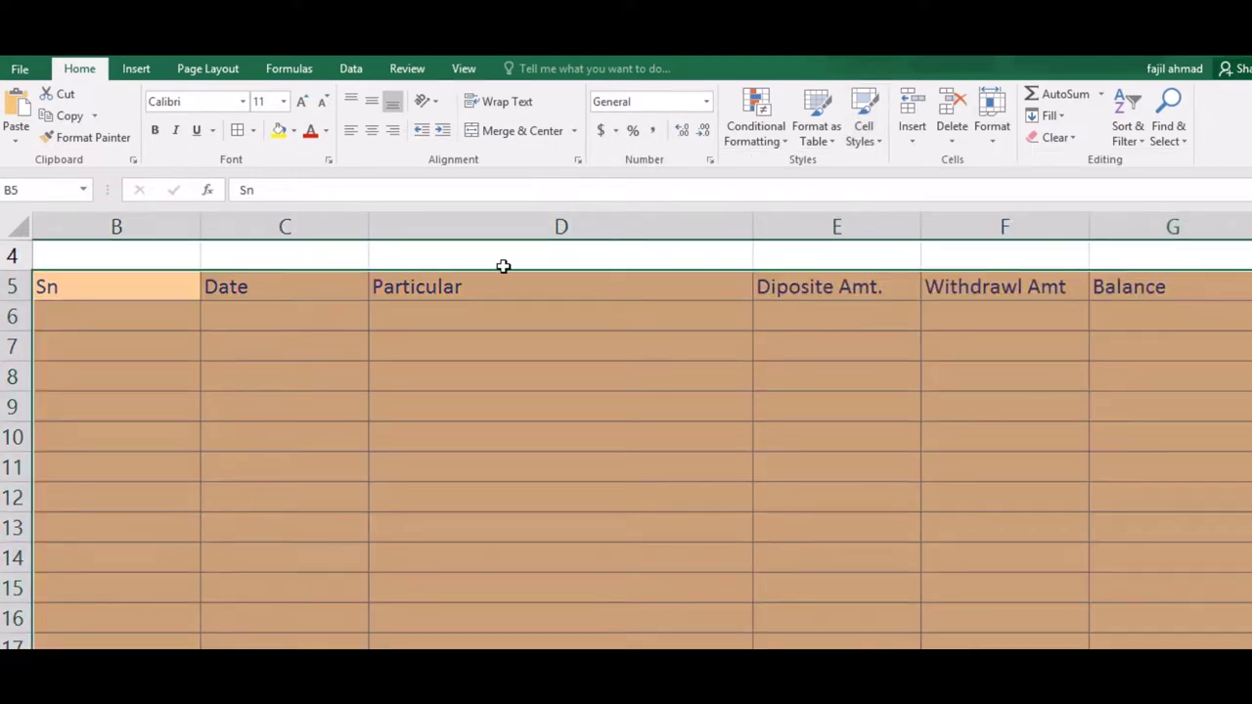
{"action": "left_click", "coordinate": [298, 276]}
Center and bold the header labels in B5:G5
{"action": "left_click", "coordinate": [92, 292]}
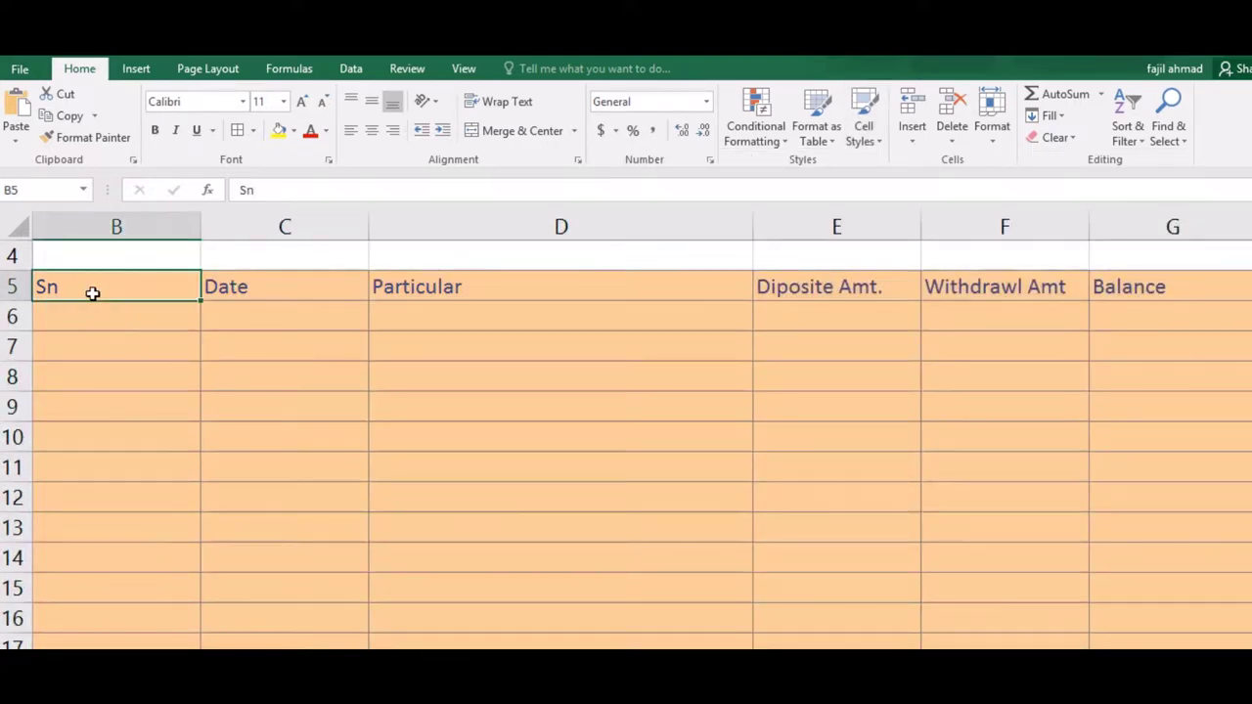
{"action": "key", "text": "shift+Right"}
{"action": "key", "text": "shift+Right"}
{"action": "key", "text": "shift+Right"}
{"action": "key", "text": "shift+Right"}
{"action": "key", "text": "shift+Right"}
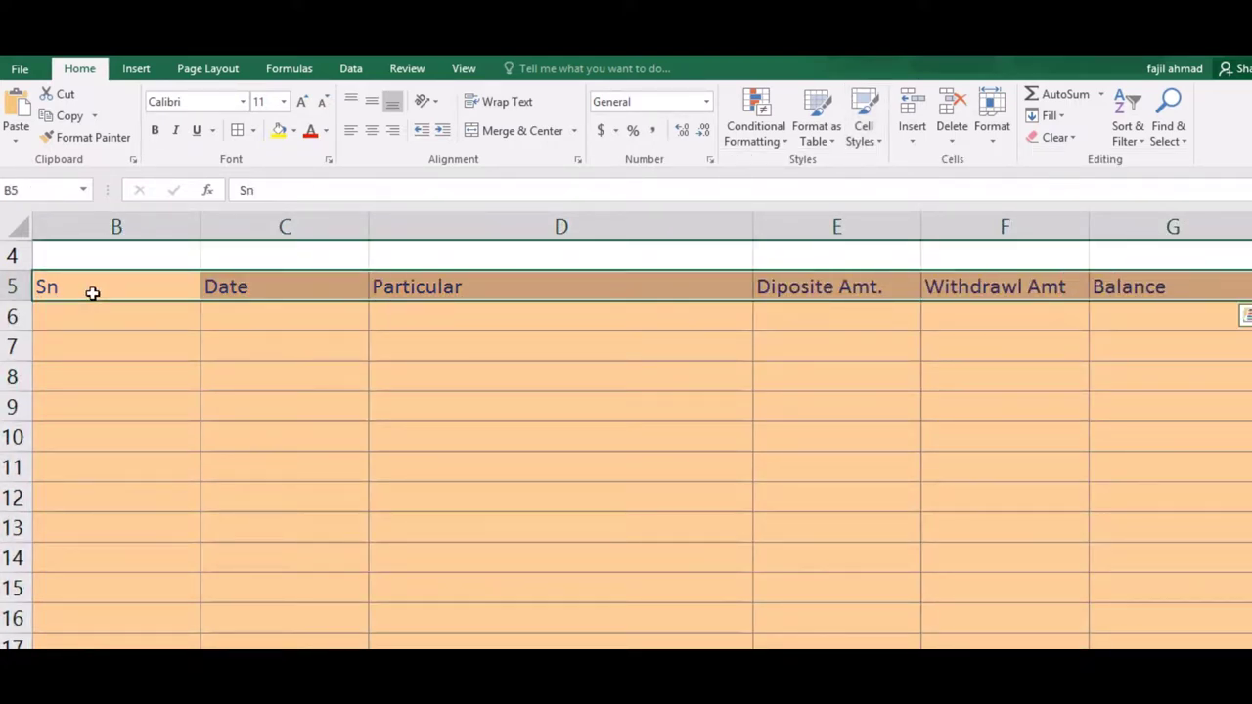
{"action": "left_click", "coordinate": [372, 131]}
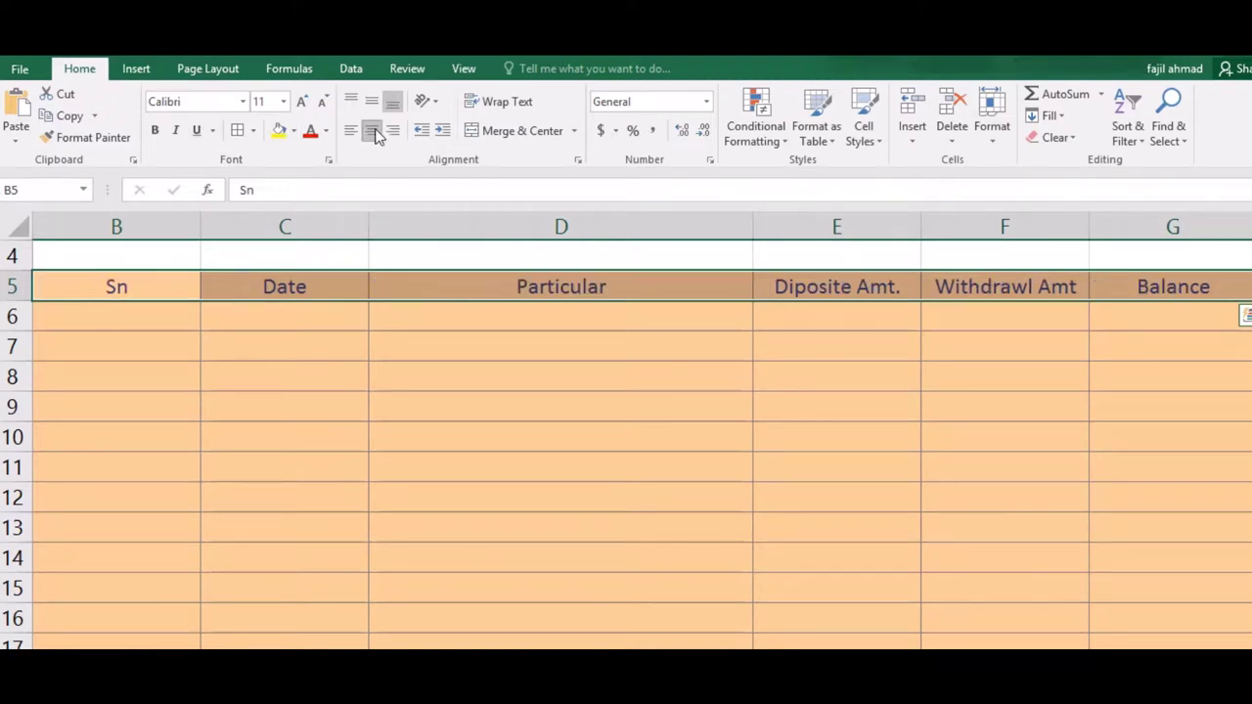
{"action": "left_click", "coordinate": [163, 134]}
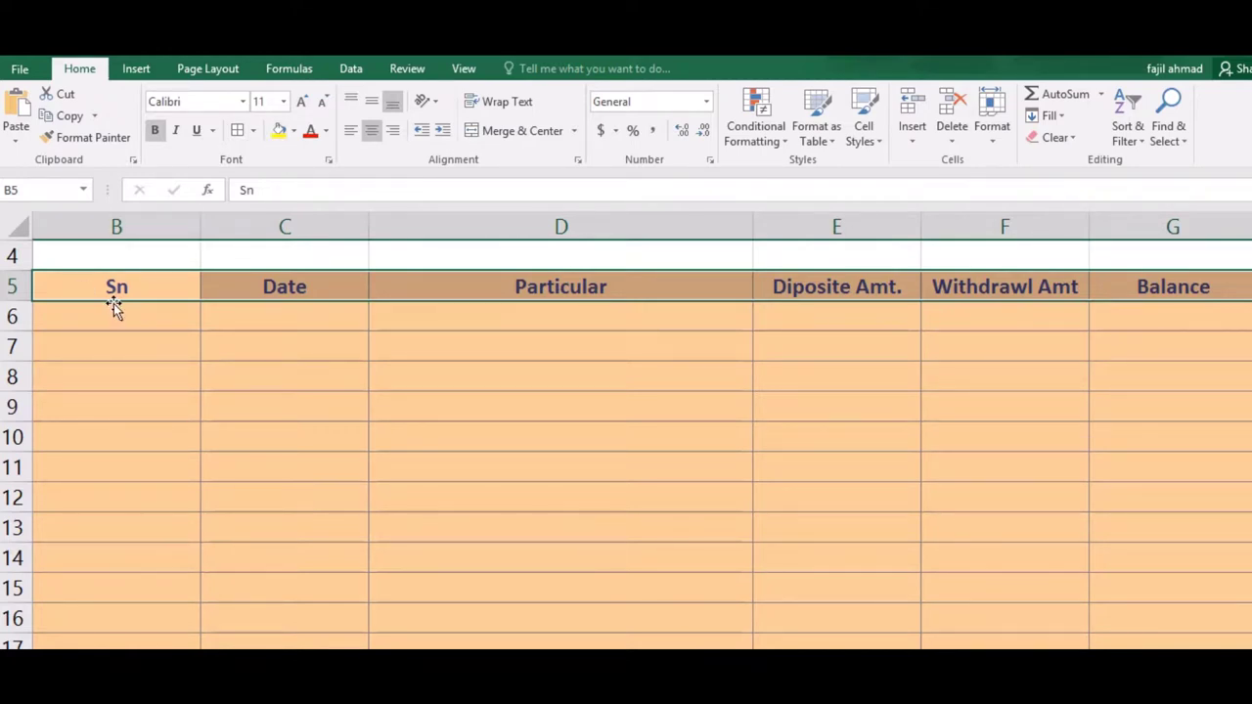
Autofit column B to the Sn label and enter 1 in B6
{"action": "double_click", "coordinate": [200, 227]}
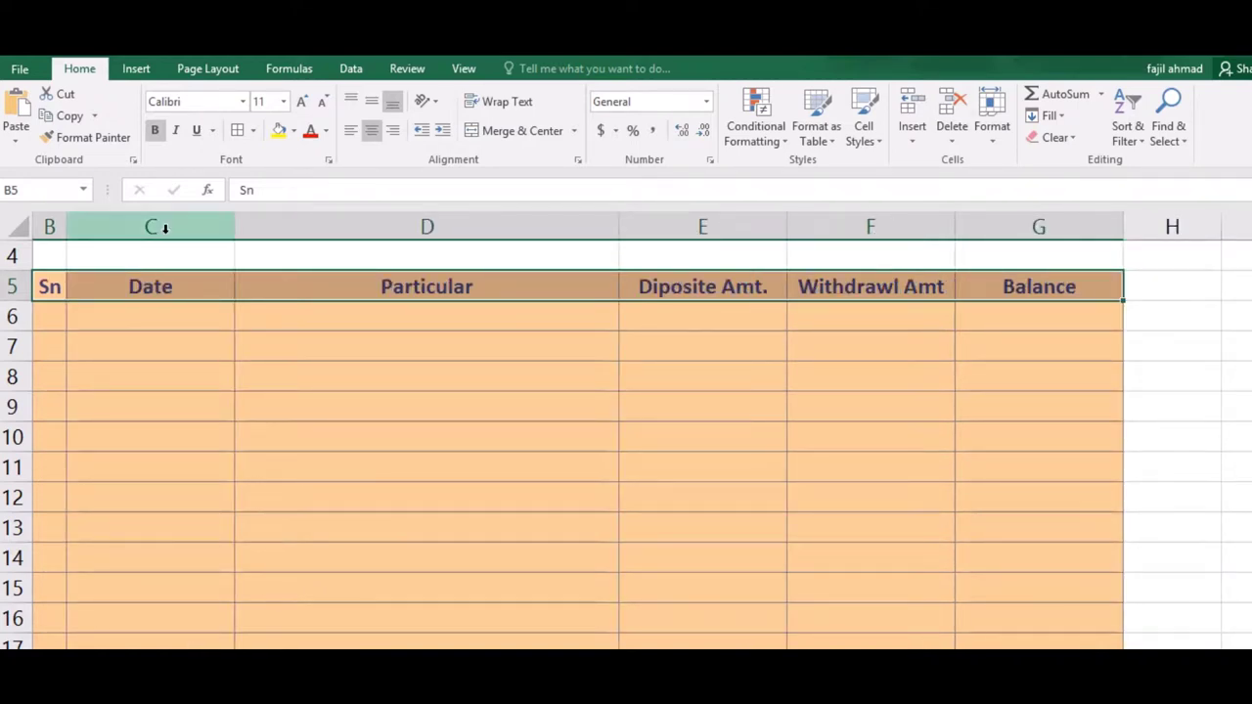
{"action": "left_click", "coordinate": [45, 314]}
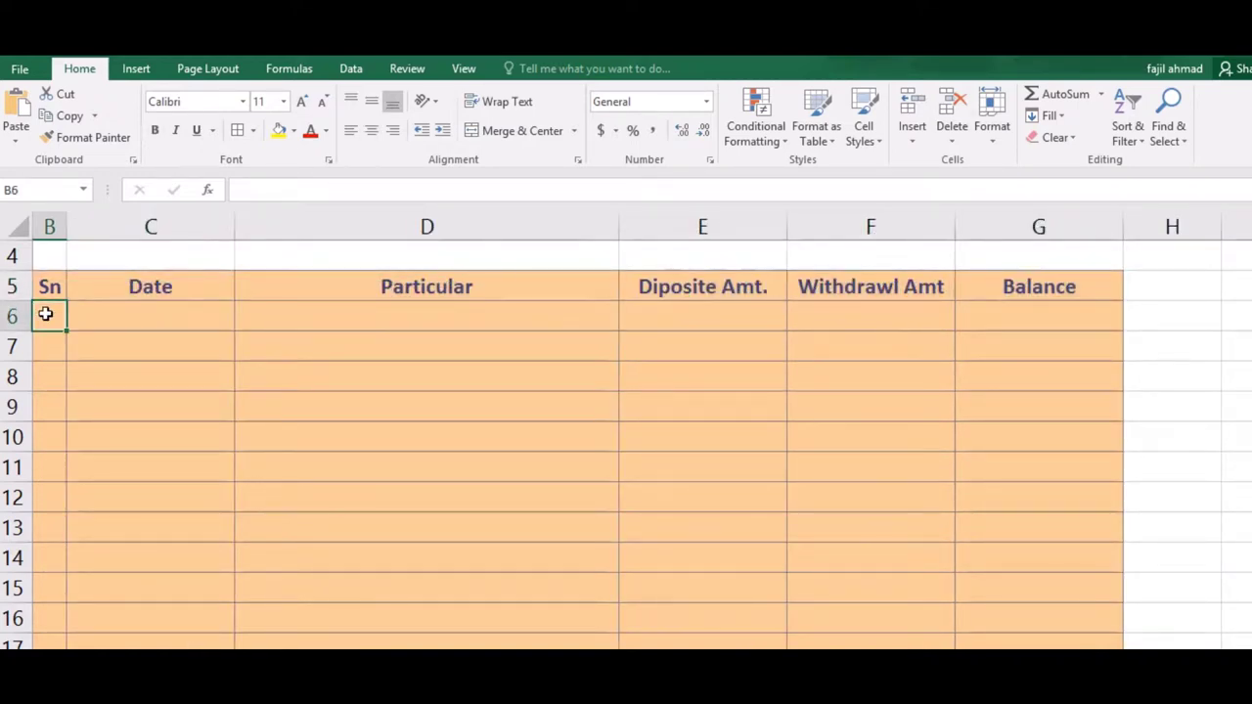
{"action": "type", "text": "1"}
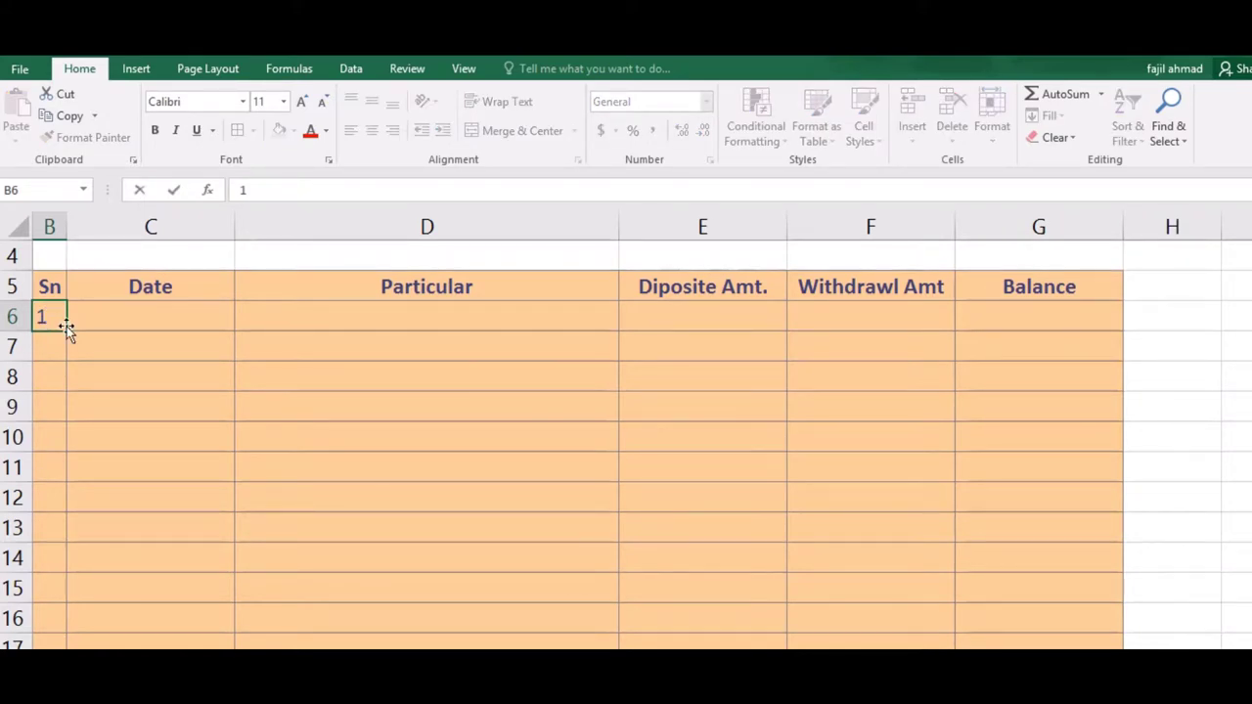
Fill B6:B11 with serial numbers 1 through 6
{"action": "left_click_drag", "start_coordinate": [66, 330], "coordinate": [88, 474]}
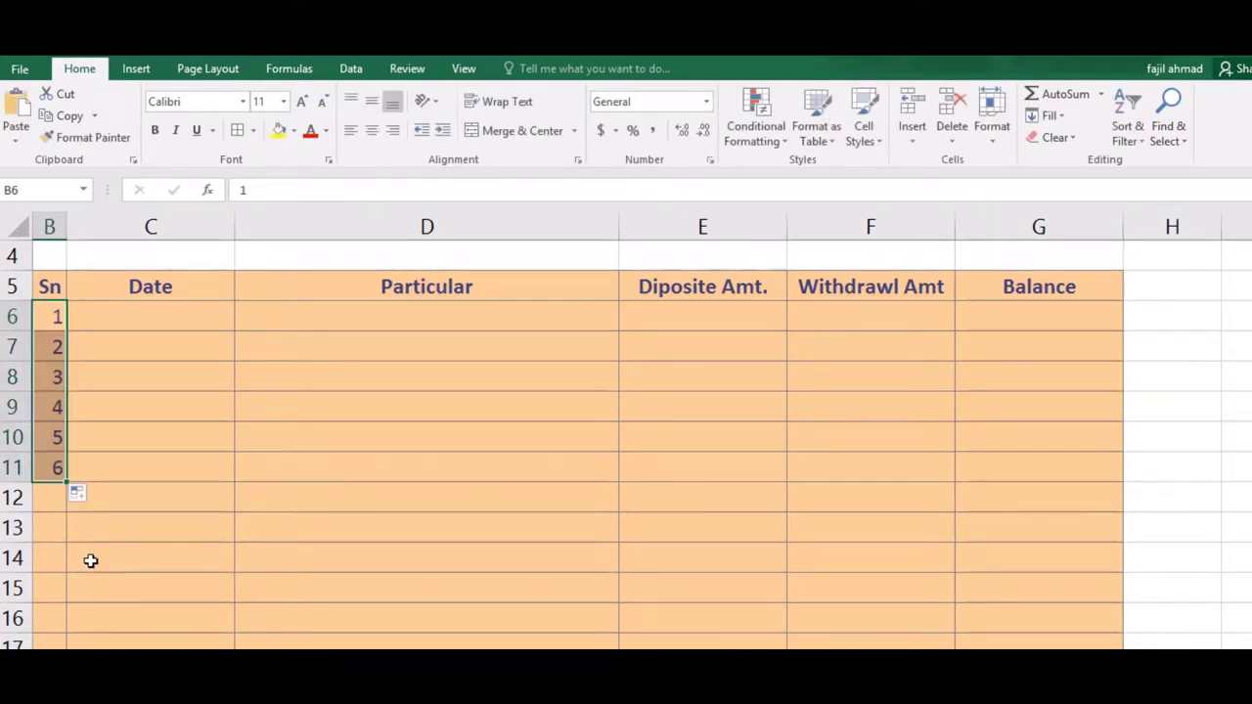
{"action": "left_click", "coordinate": [133, 315]}
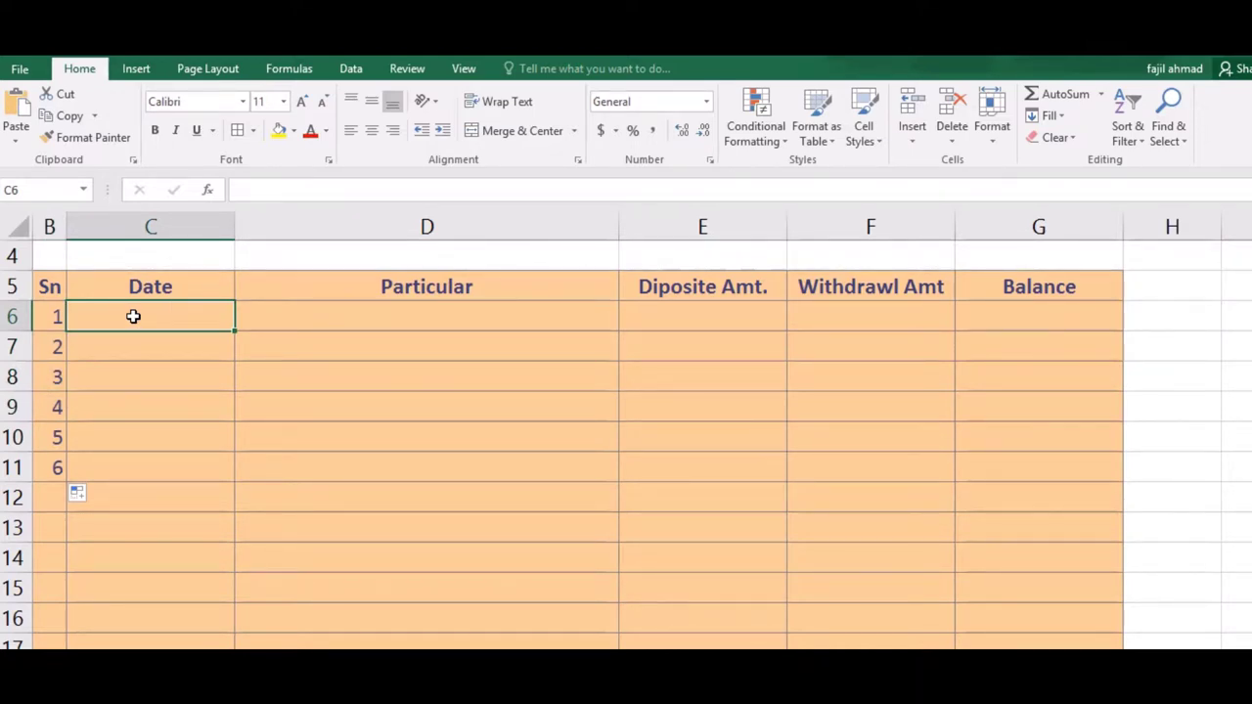
Put today's date 11/24/2018 in C6 and 'Open a/c' in D6
{"action": "type", "text": "Op"}
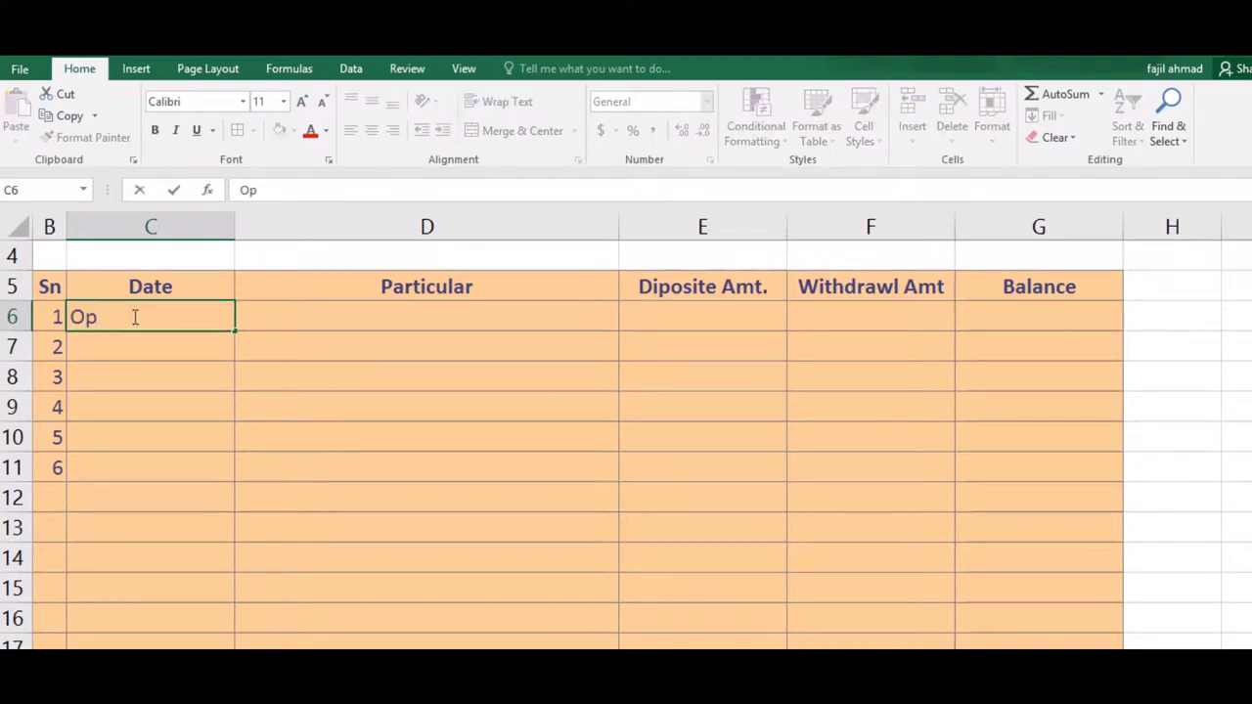
{"action": "type", "text": "en a"}
{"action": "type", "text": "/c"}
{"action": "key", "text": "Tab"}
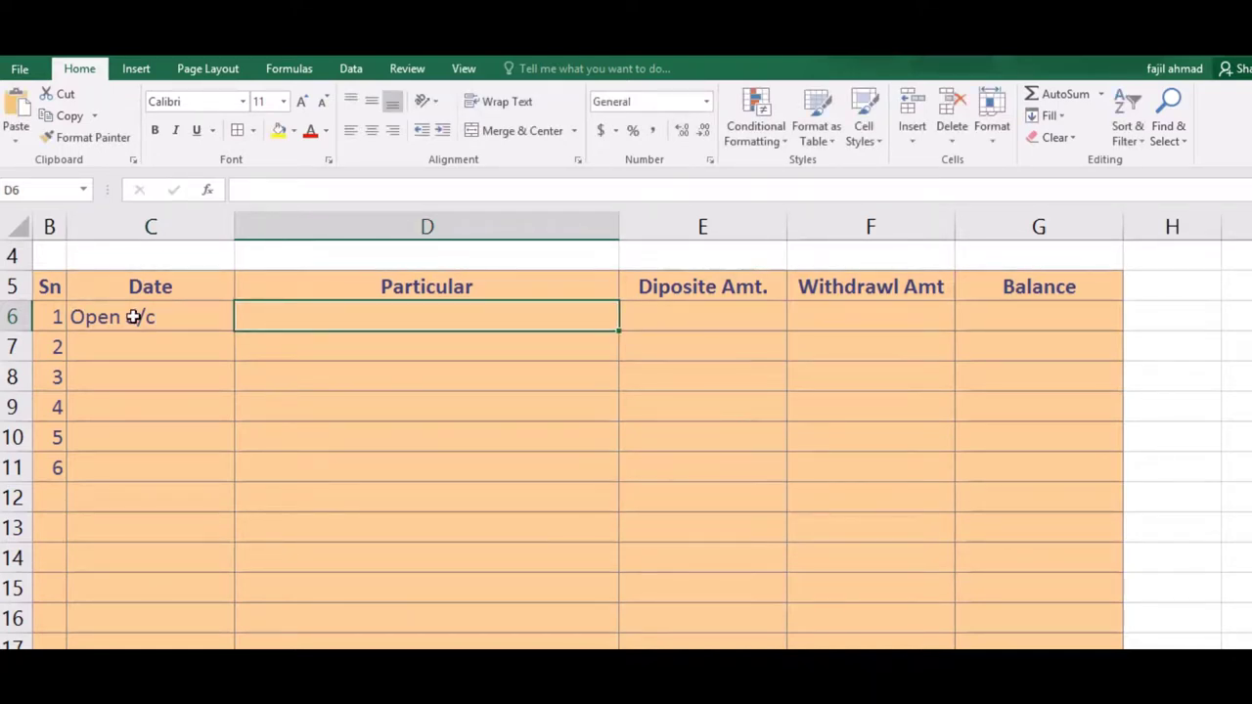
{"action": "left_click", "coordinate": [134, 317]}
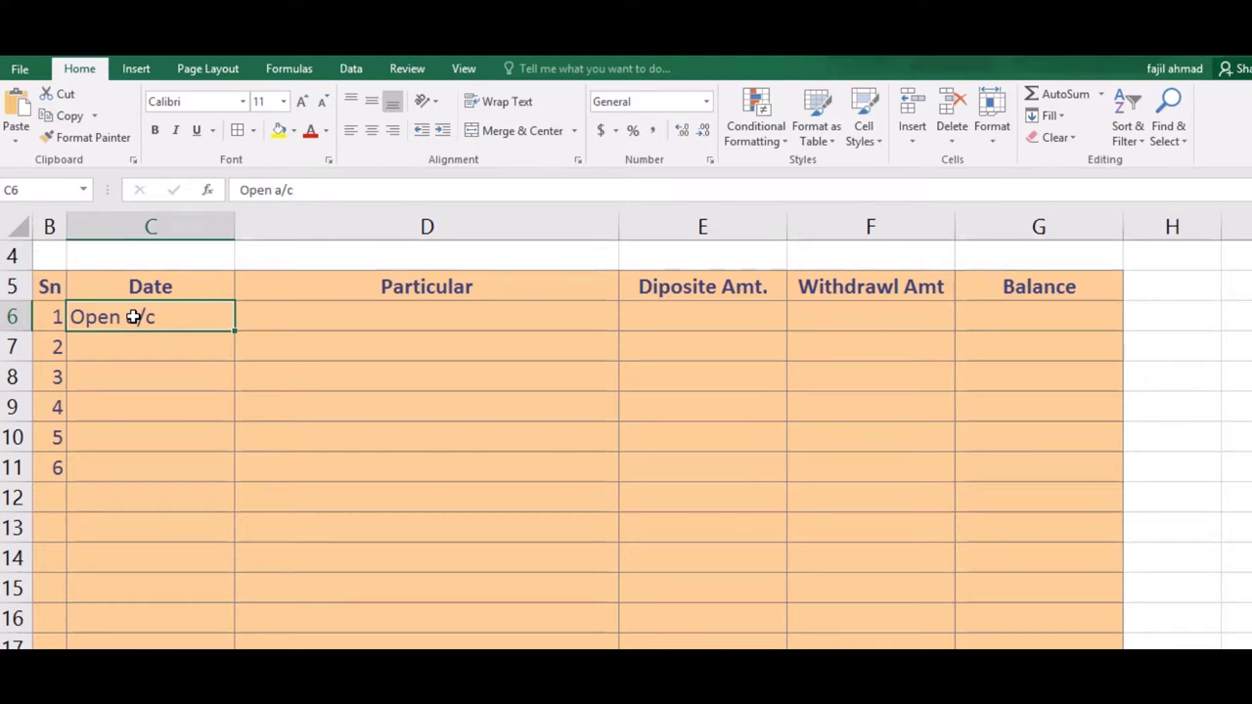
{"action": "key", "text": "ctrl+semicolon"}
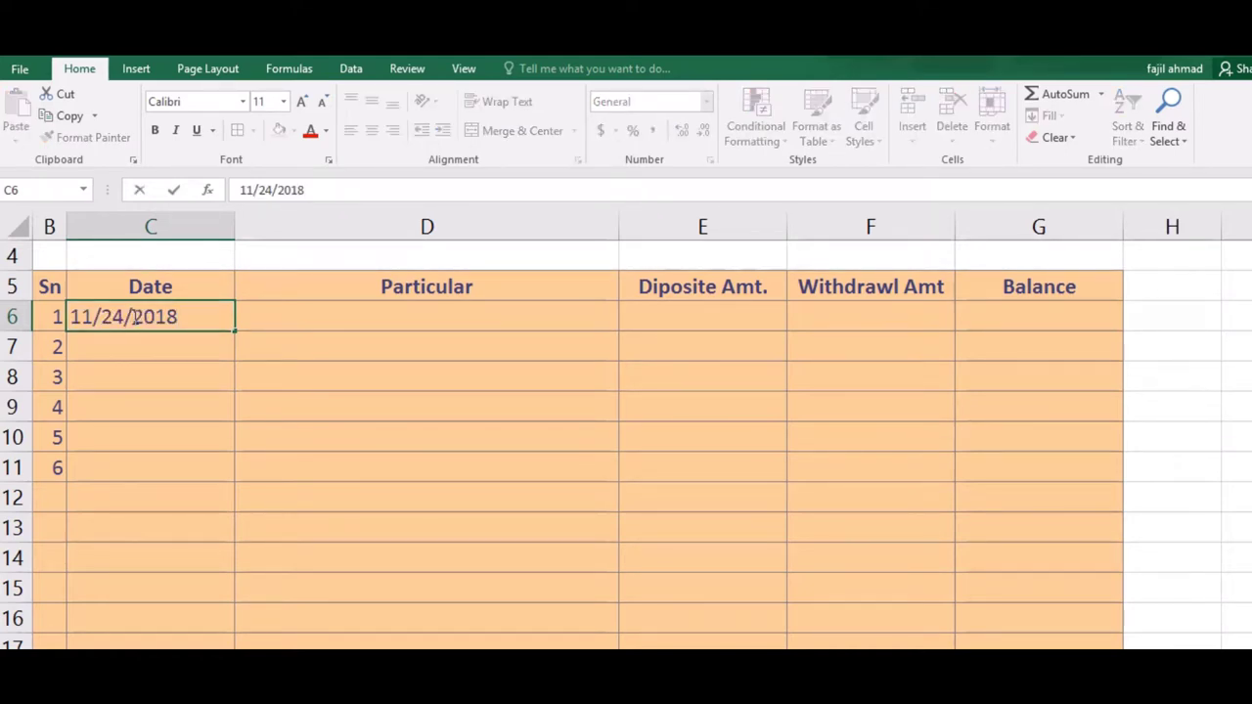
{"action": "key", "text": "Tab"}
{"action": "type", "text": "Ope"}
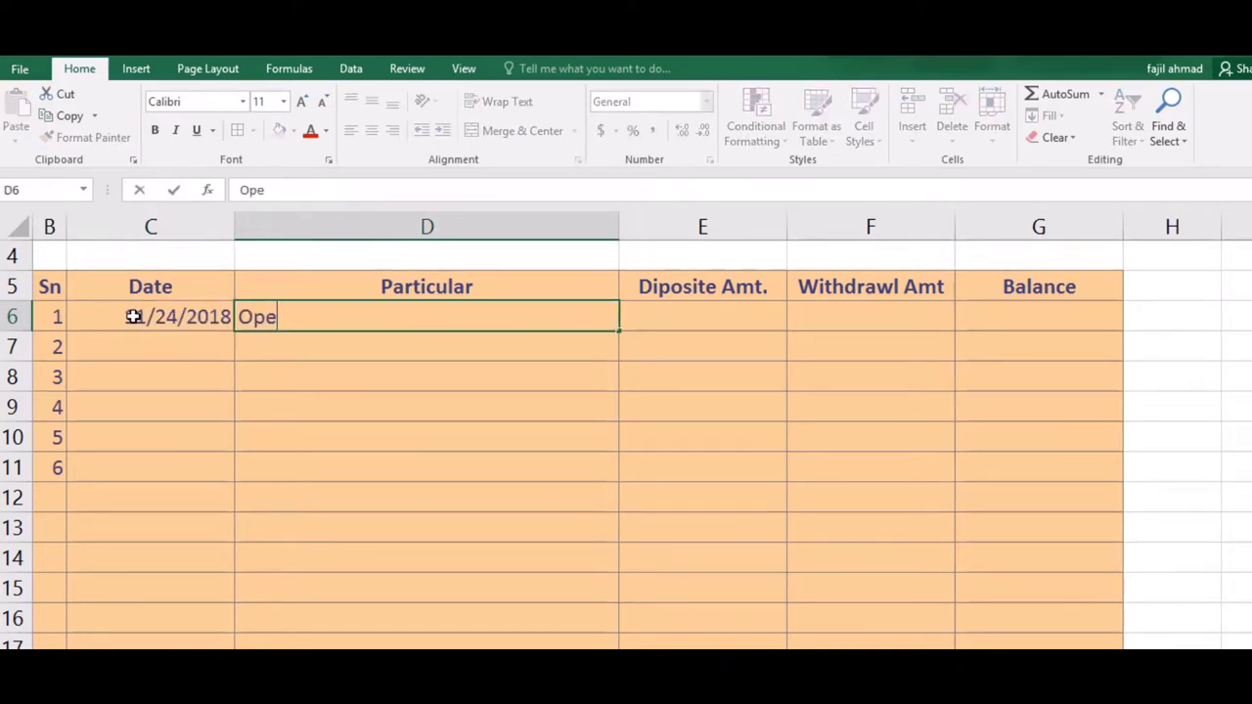
{"action": "type", "text": "n a"}
{"action": "type", "text": "/c"}
{"action": "key", "text": "Tab"}
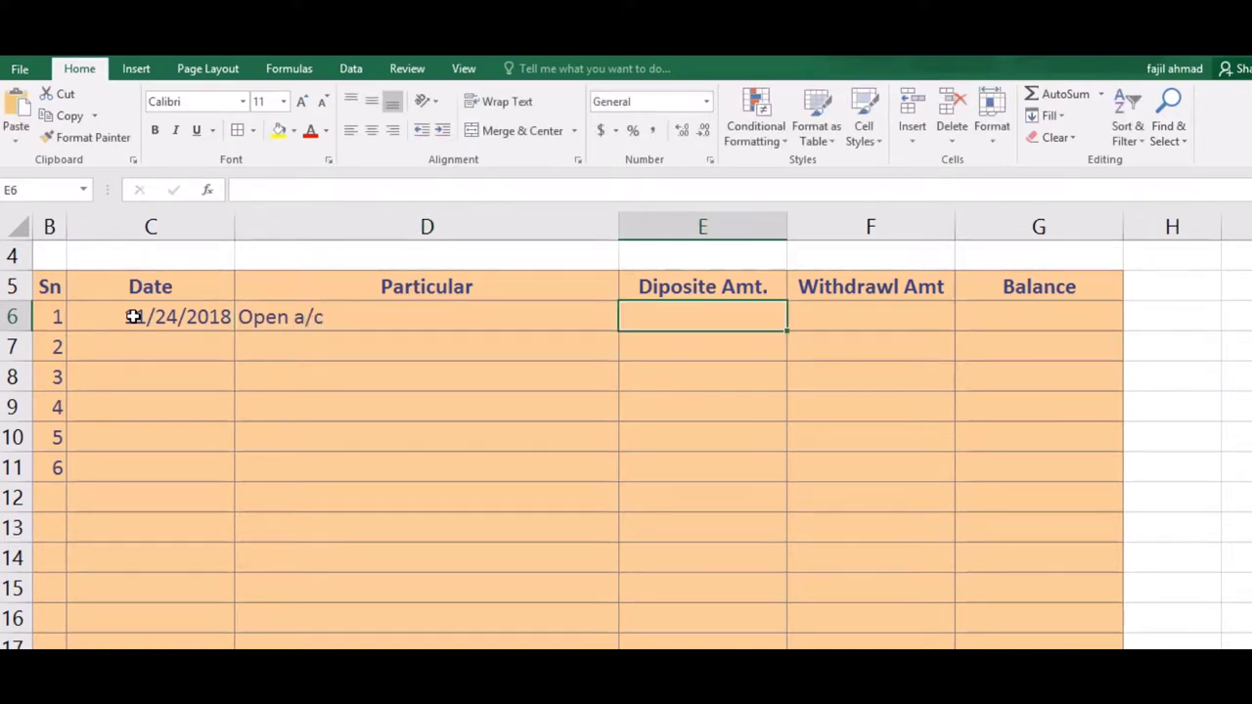
Enter the 100000 deposit in E6 and begin the balance formula in G6
{"action": "type", "text": "1"}
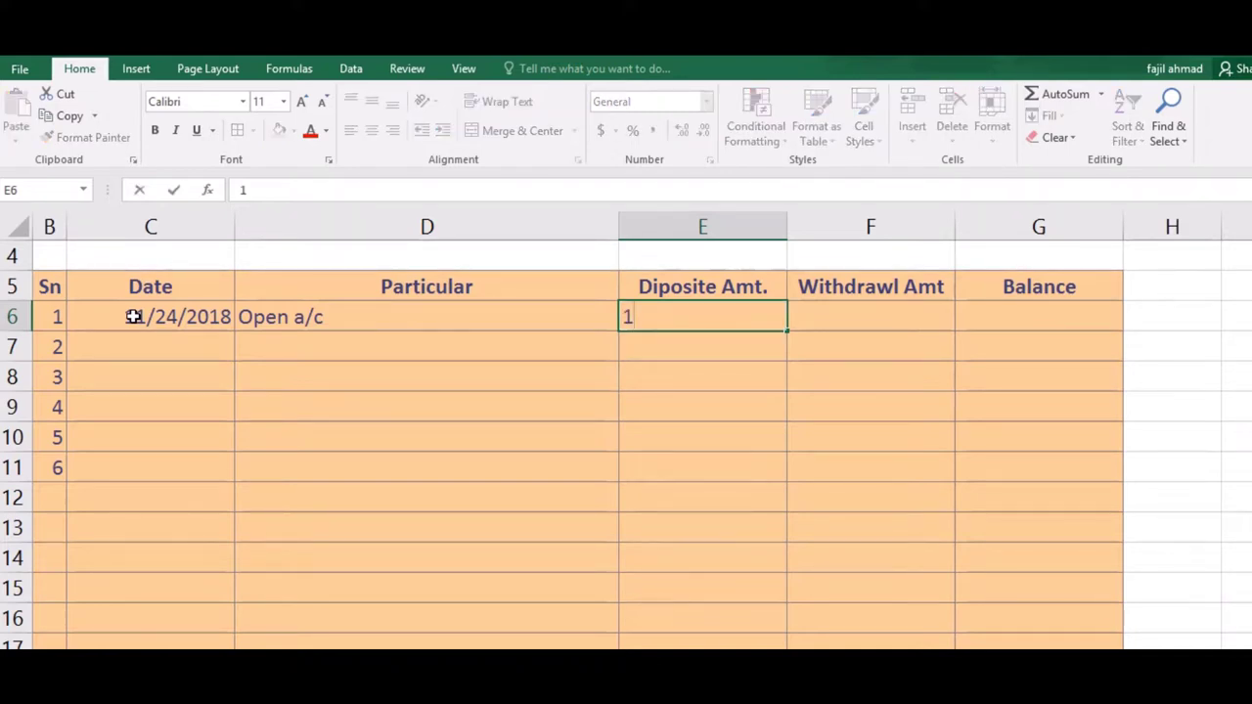
{"action": "type", "text": "00000"}
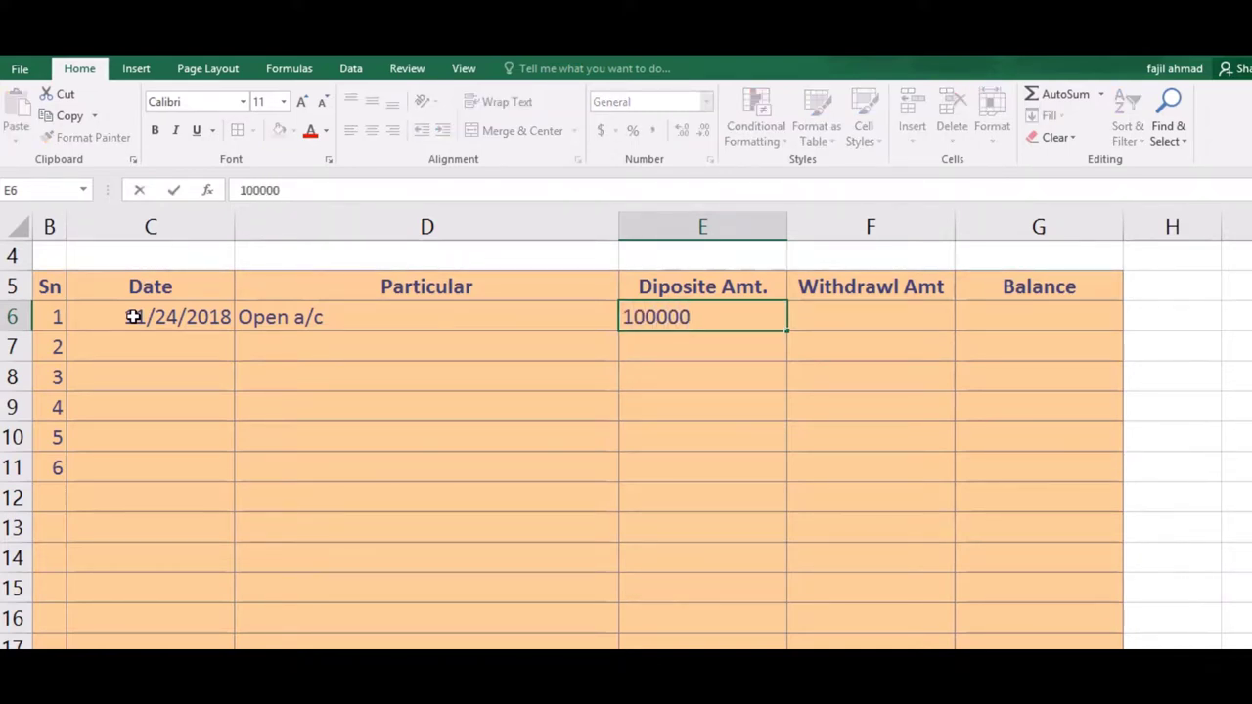
{"action": "key", "text": "BackSpace"}
{"action": "key", "text": "BackSpace"}
{"action": "key", "text": "BackSpace"}
{"action": "type", "text": "00"}
{"action": "type", "text": "00"}
{"action": "key", "text": "Tab"}
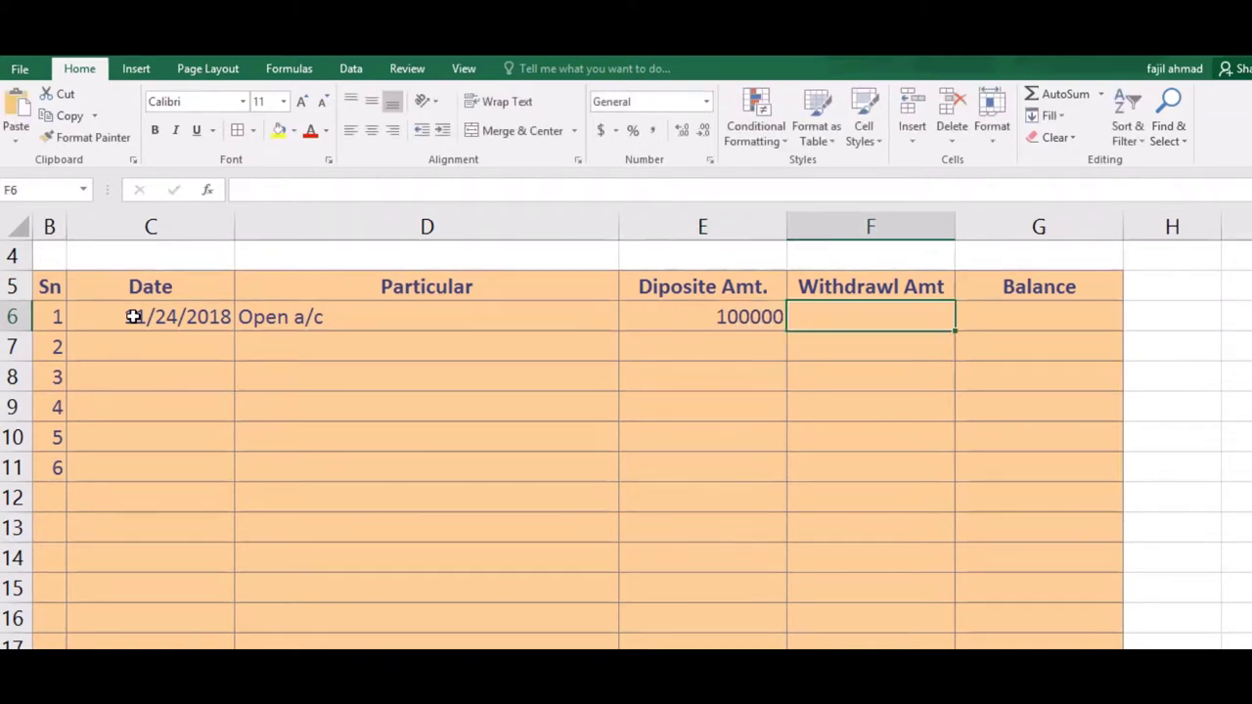
{"action": "key", "text": "Tab"}
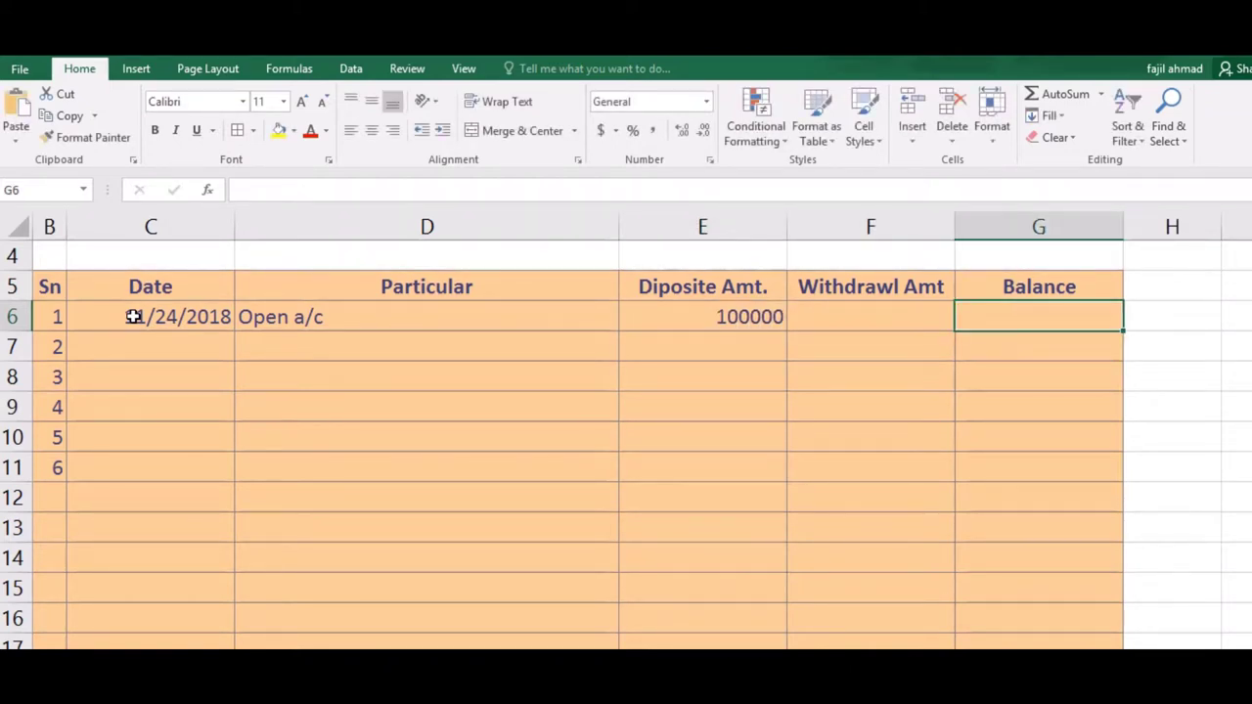
{"action": "type", "text": "="}
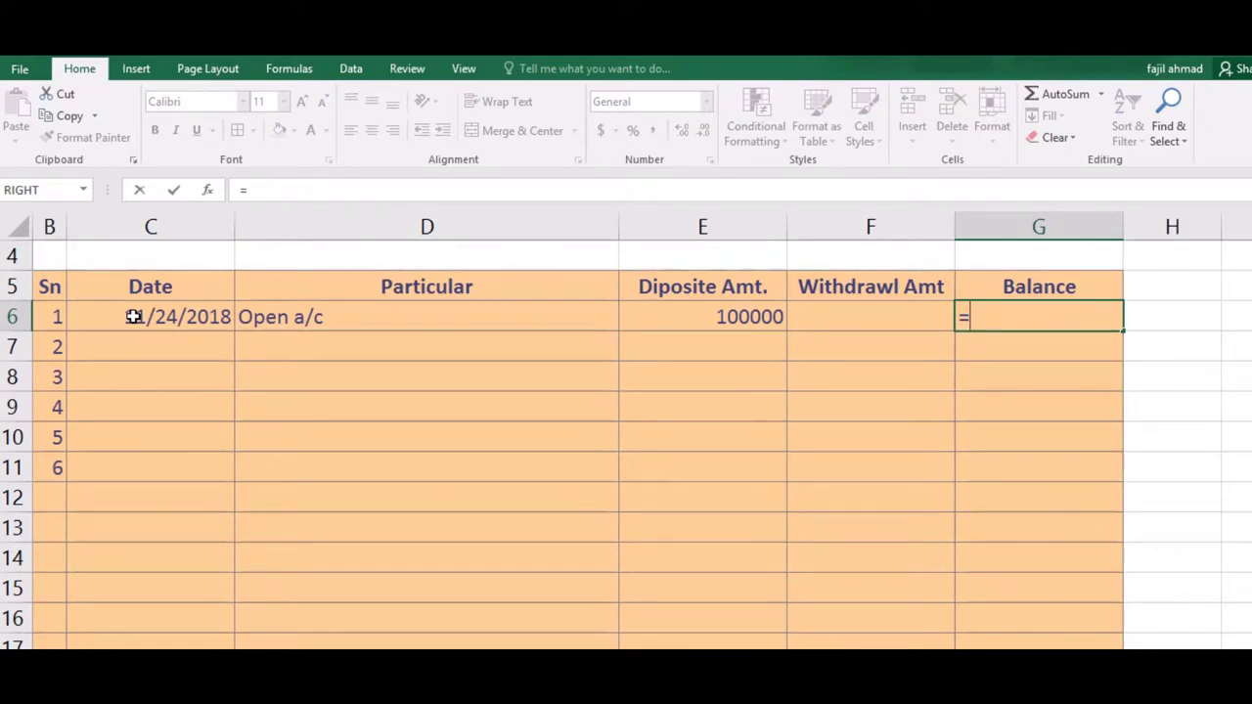
Make G6 calculate =E6-F6 and fill it down column G to row 17
{"action": "left_click", "coordinate": [689, 316]}
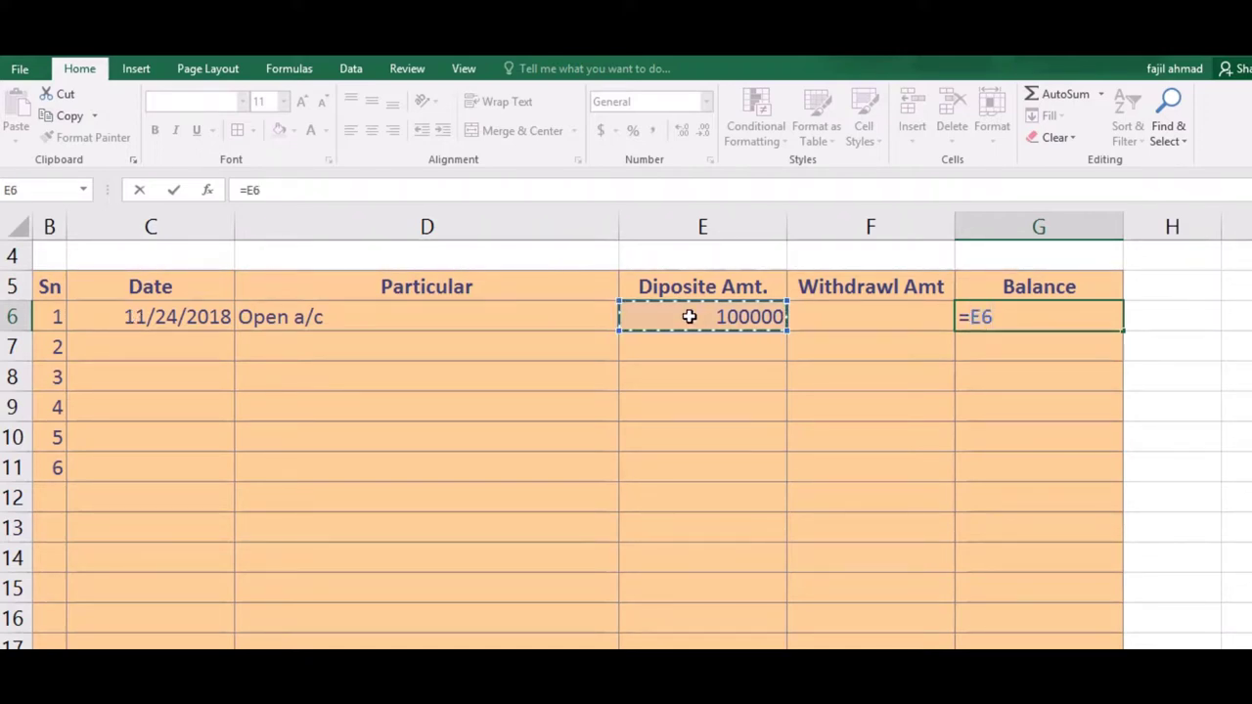
{"action": "type", "text": "-"}
{"action": "left_click", "coordinate": [832, 319]}
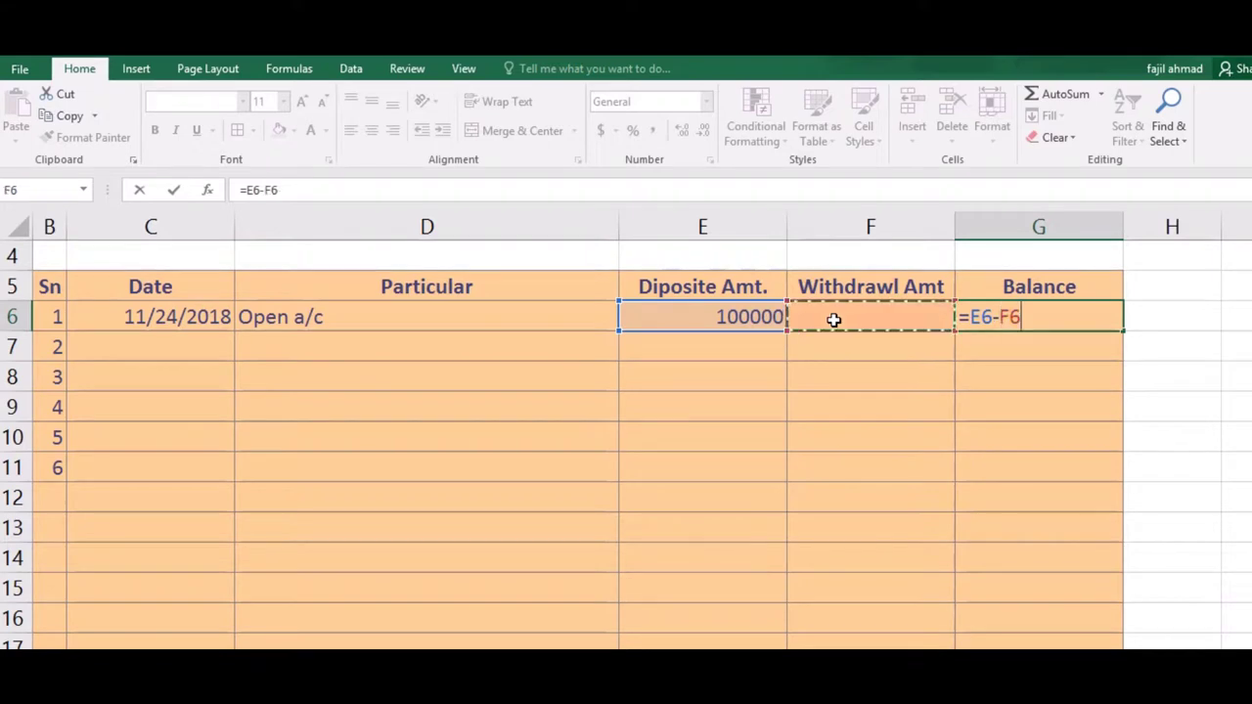
{"action": "key", "text": "Return"}
{"action": "left_click", "coordinate": [1079, 317]}
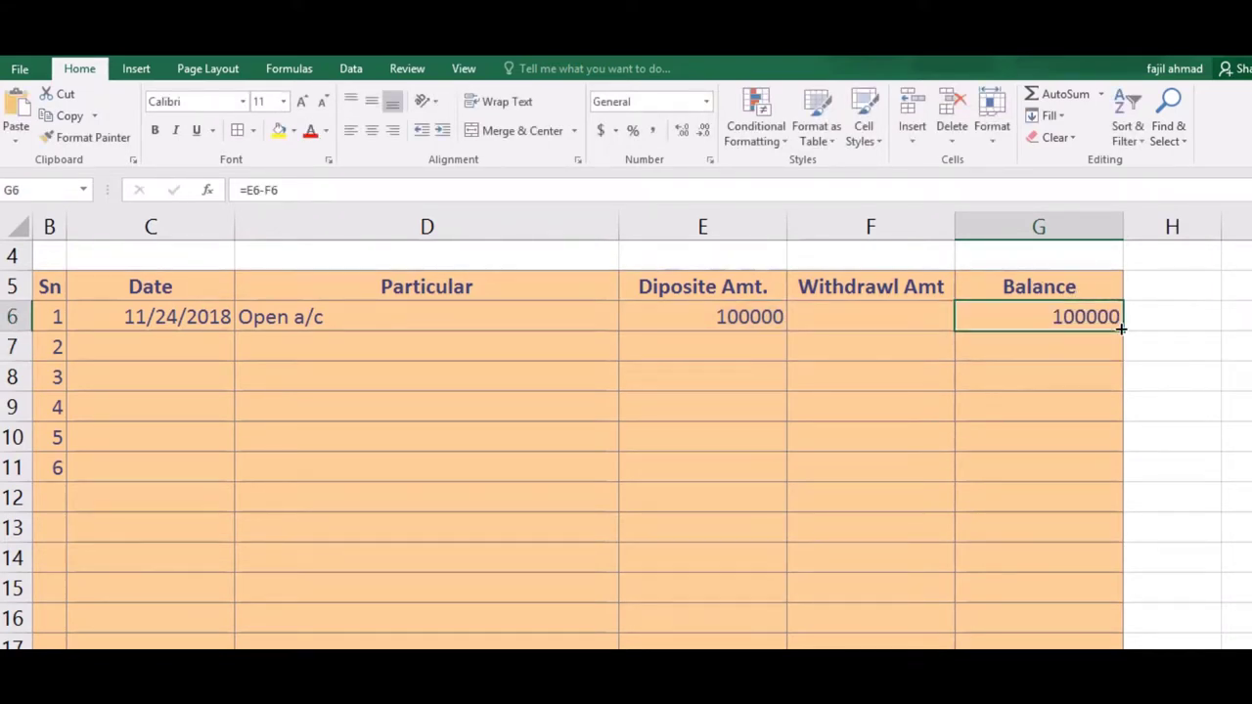
{"action": "left_click_drag", "start_coordinate": [1123, 331], "coordinate": [1125, 650]}
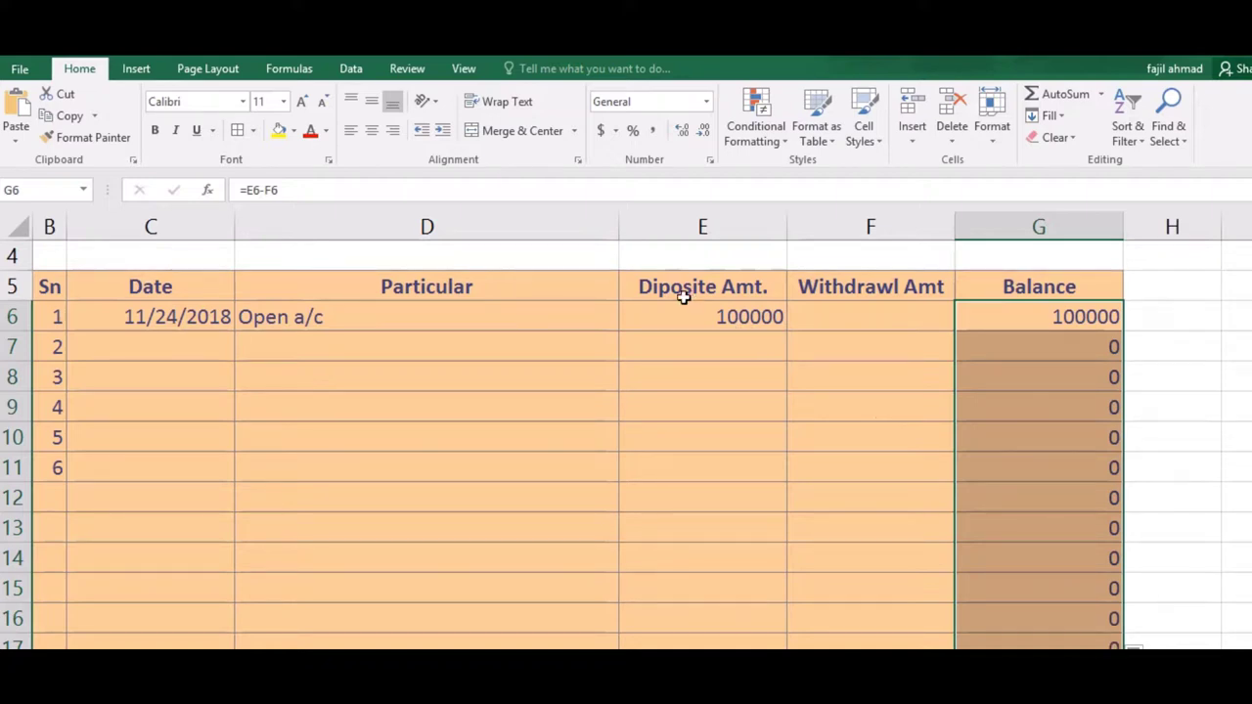
Correct the E5 header spelling to 'Deposite Amt.'
{"action": "left_click", "coordinate": [655, 287]}
{"action": "left_click", "coordinate": [250, 189]}
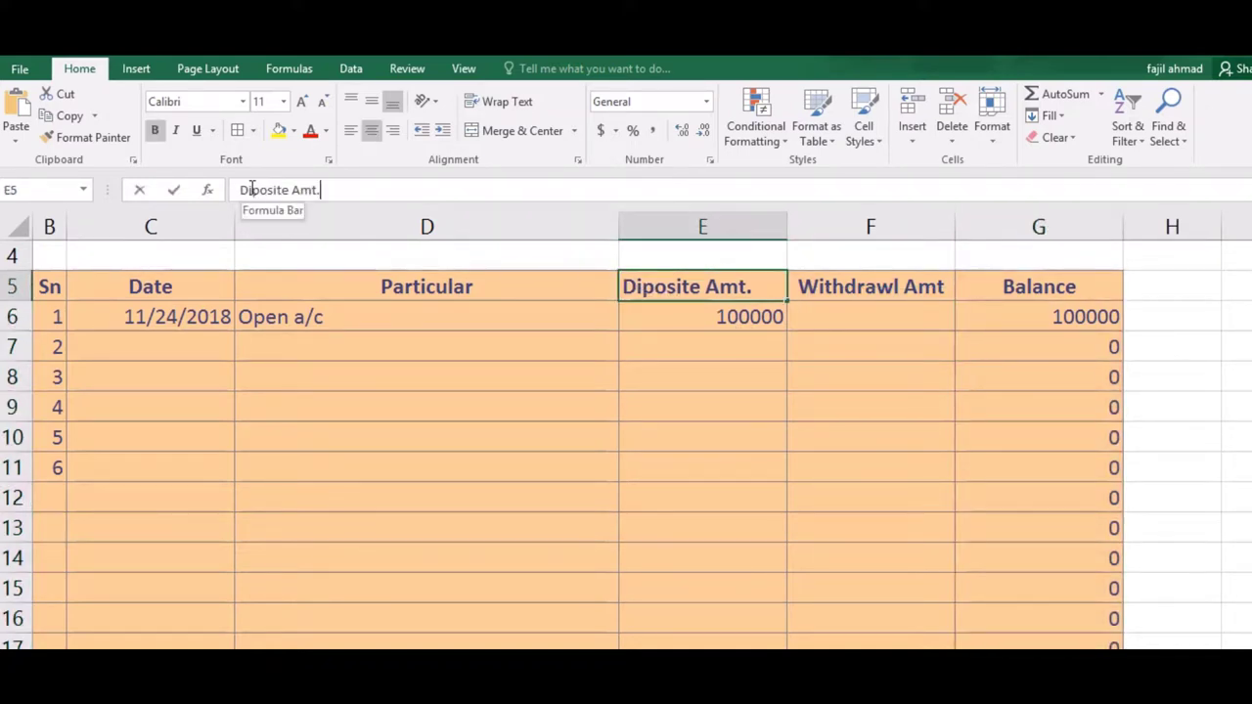
{"action": "key", "text": "Delete"}
{"action": "type", "text": "e"}
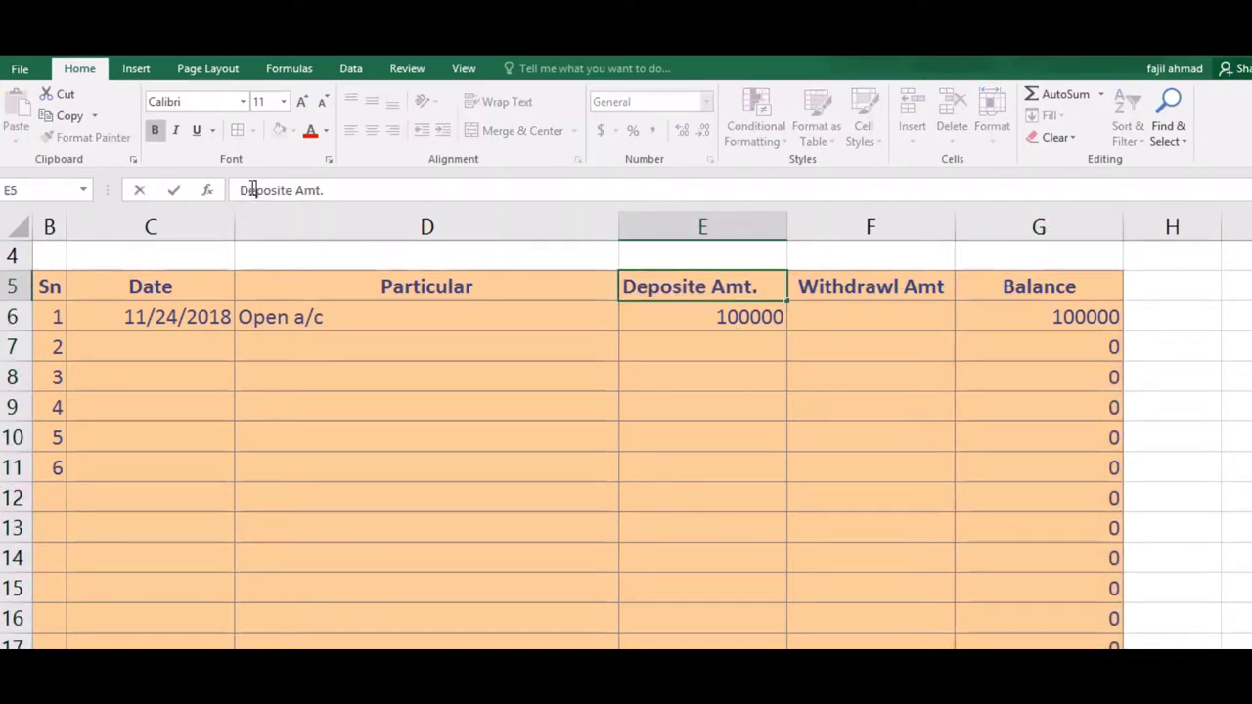
{"action": "key", "text": "Return"}
{"action": "left_click", "coordinate": [565, 347]}
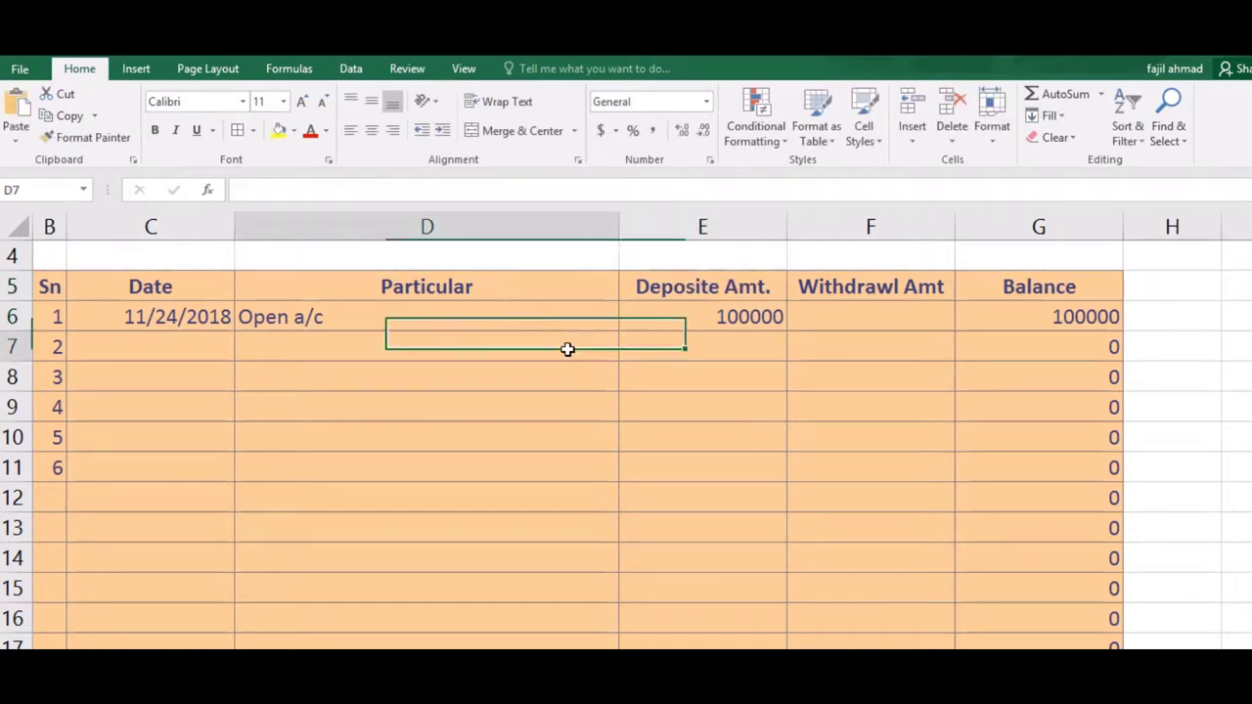
Add row 7: today's date, Vijya Bank, 50000 deposit
{"action": "left_click", "coordinate": [193, 336]}
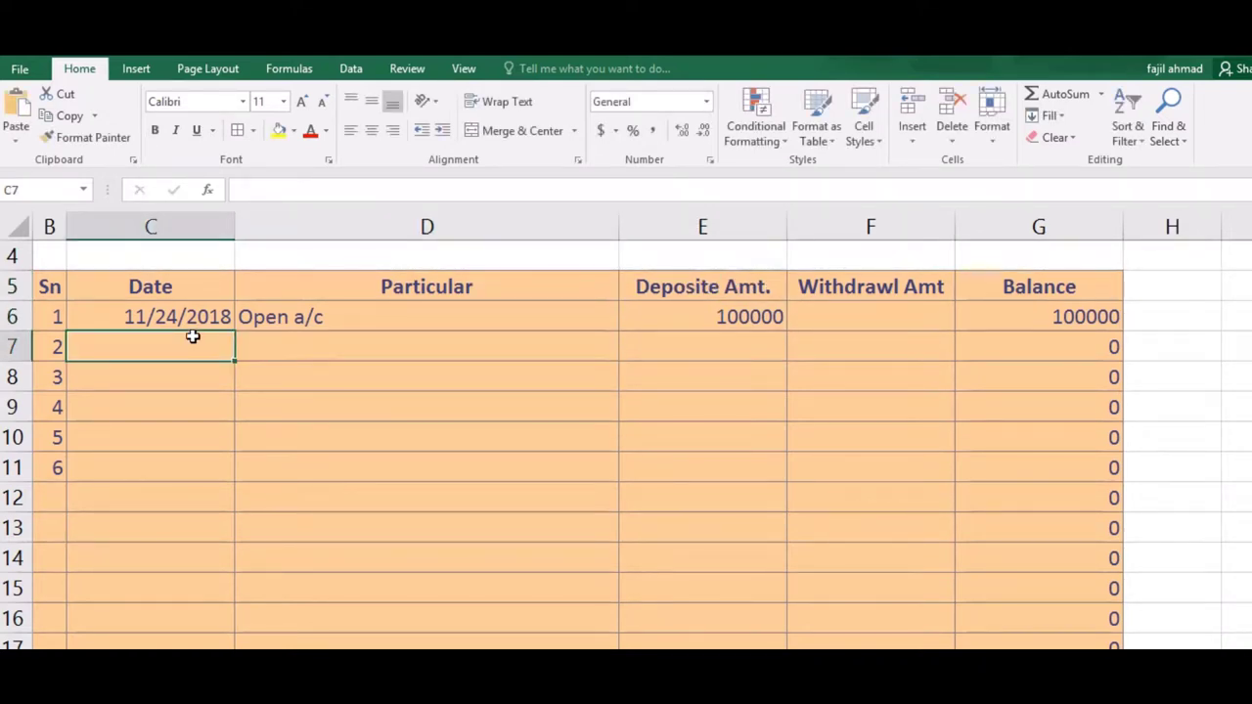
{"action": "key", "text": "ctrl+semicolon"}
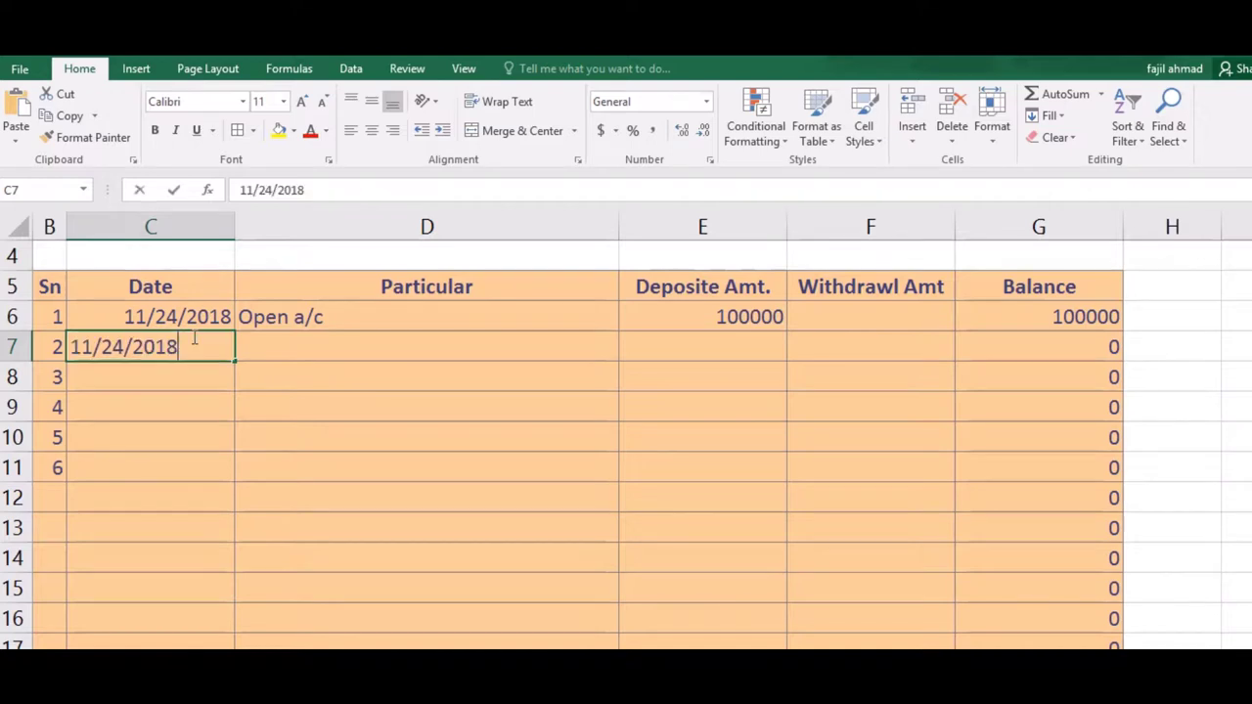
{"action": "left_click", "coordinate": [332, 338]}
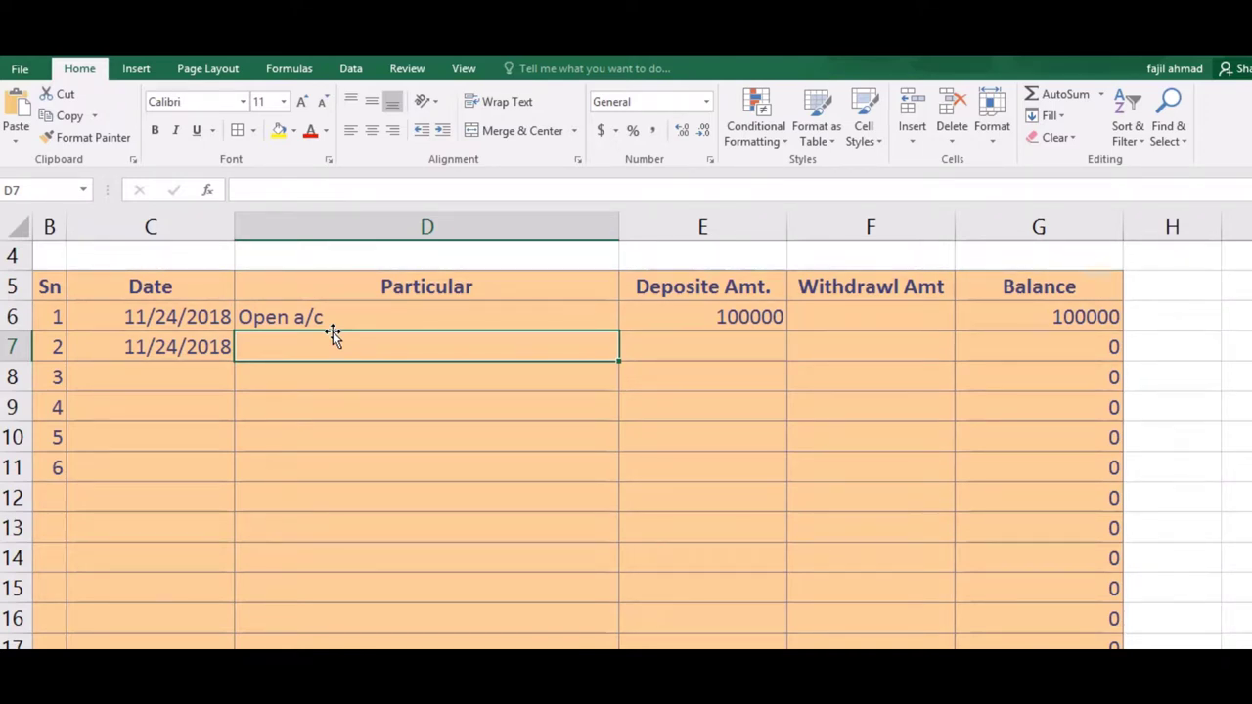
{"action": "type", "text": "Vijy"}
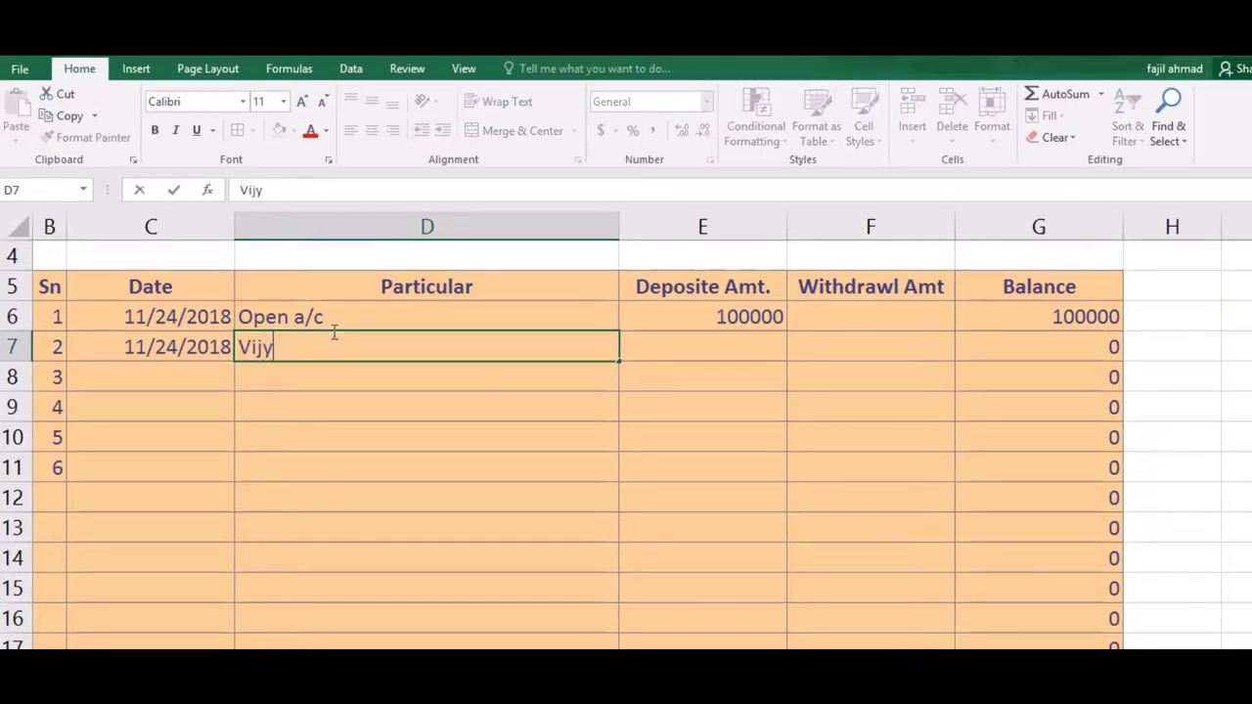
{"action": "type", "text": "a Bank"}
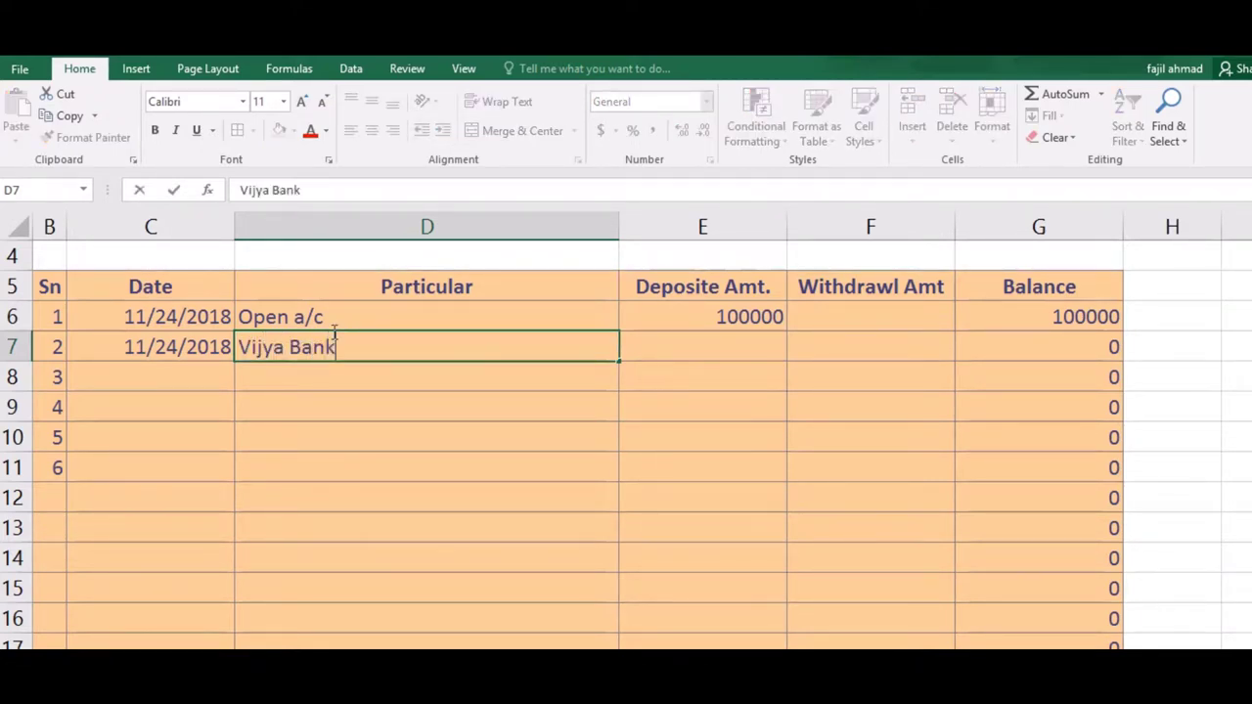
{"action": "key", "text": "Tab"}
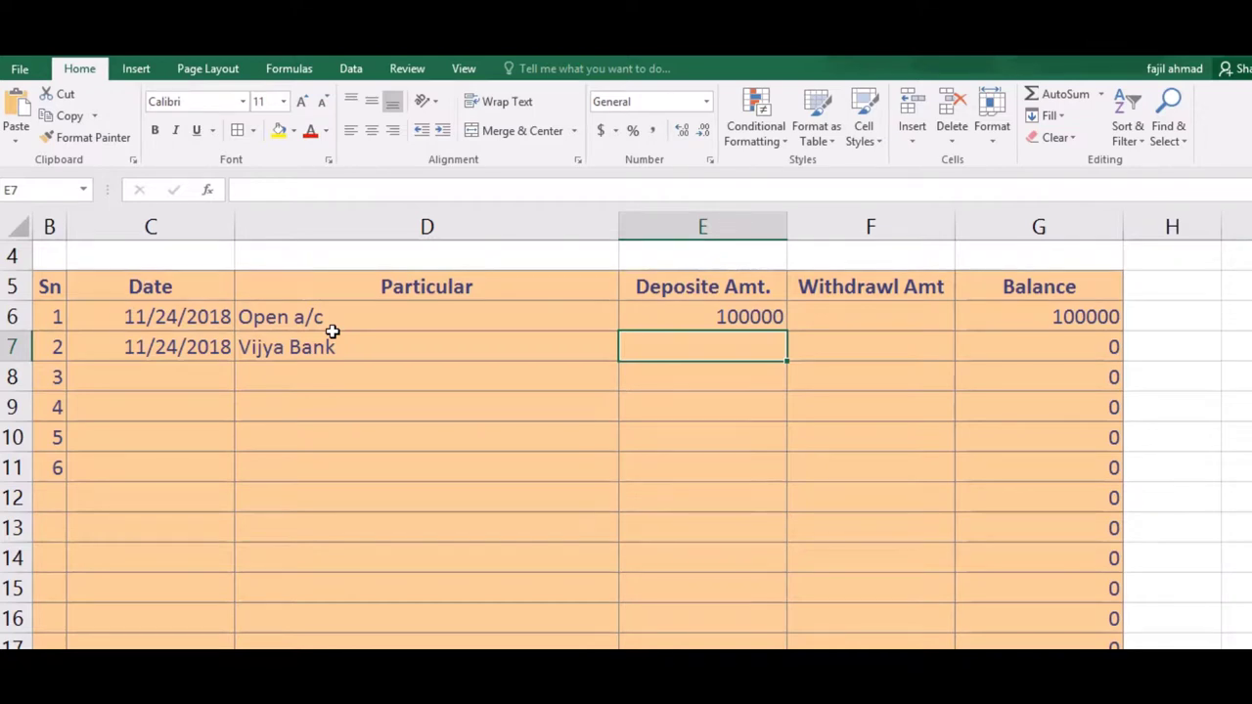
{"action": "type", "text": "50"}
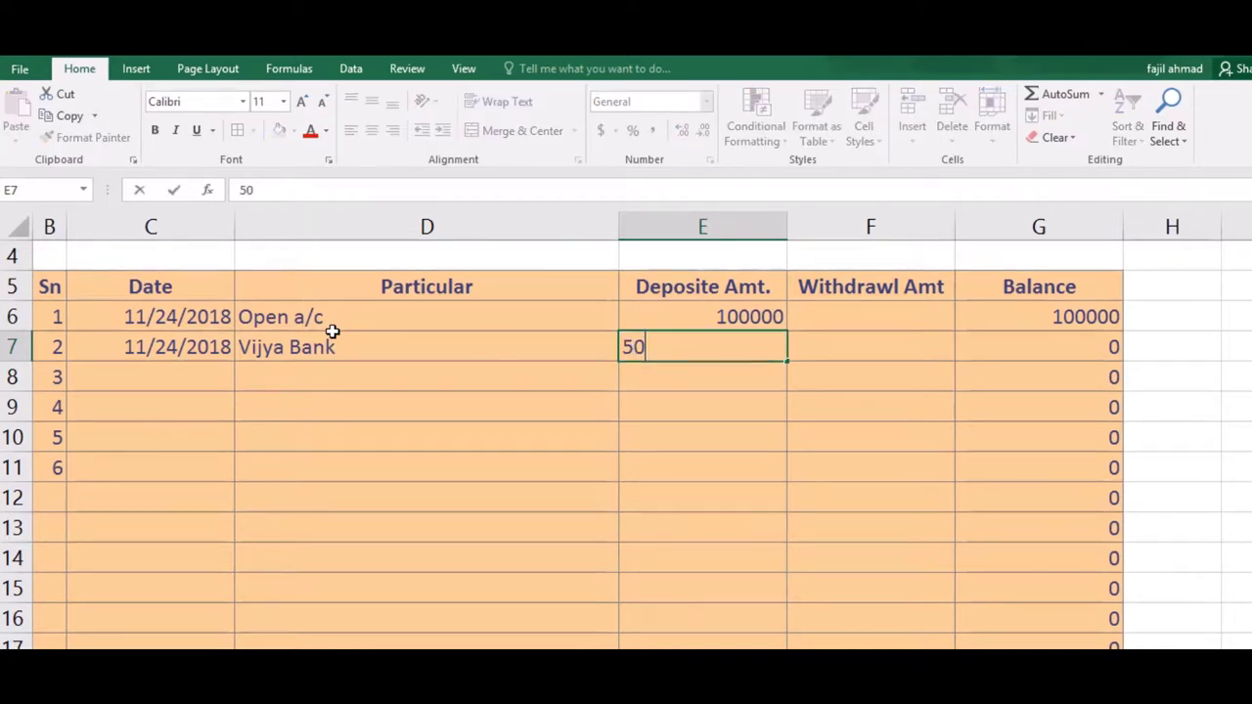
{"action": "type", "text": "000"}
{"action": "key", "text": "Tab"}
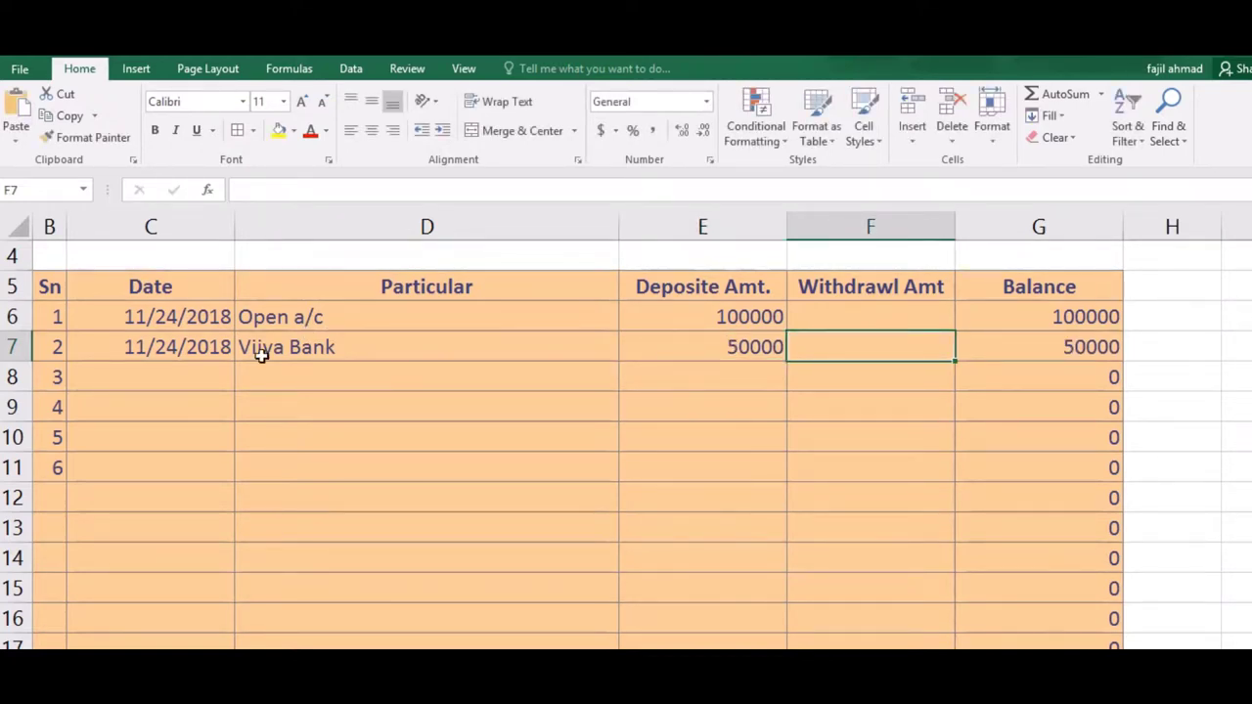
Add row 8: today's date, PAYTM, 20000 deposit
{"action": "left_click", "coordinate": [194, 375]}
{"action": "key", "text": "ctrl+semicolon"}
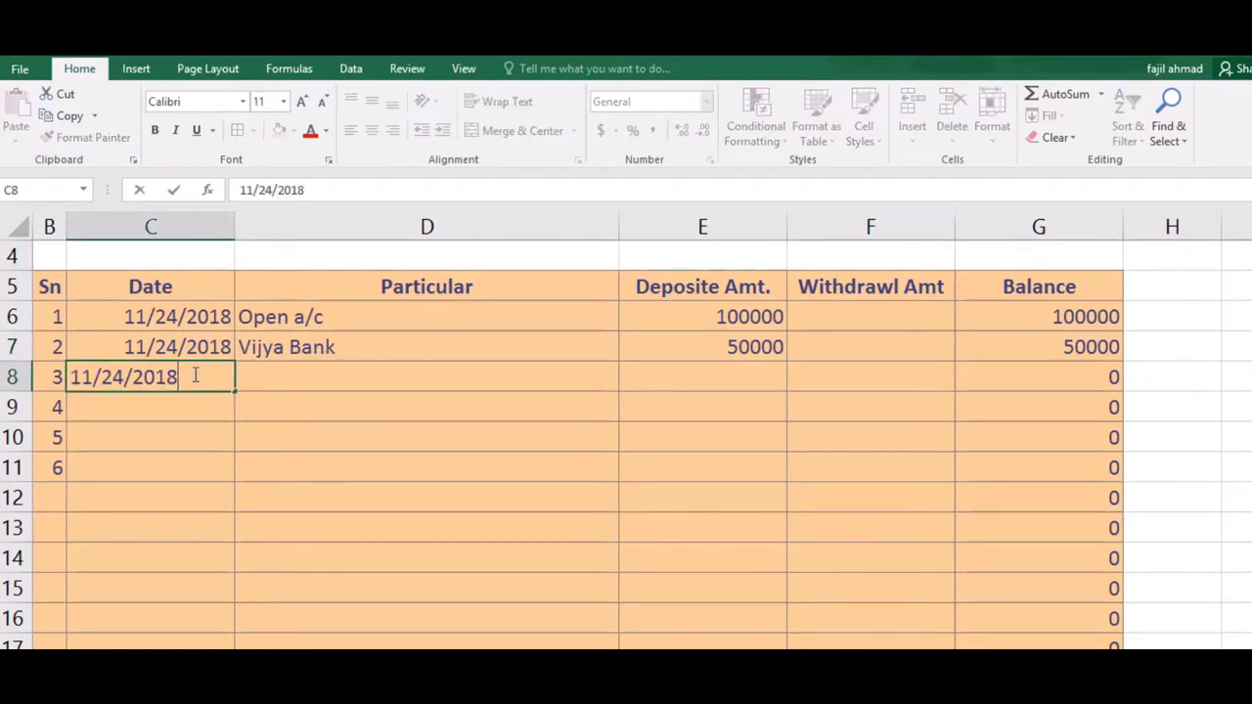
{"action": "key", "text": "Tab"}
{"action": "type", "text": "pay"}
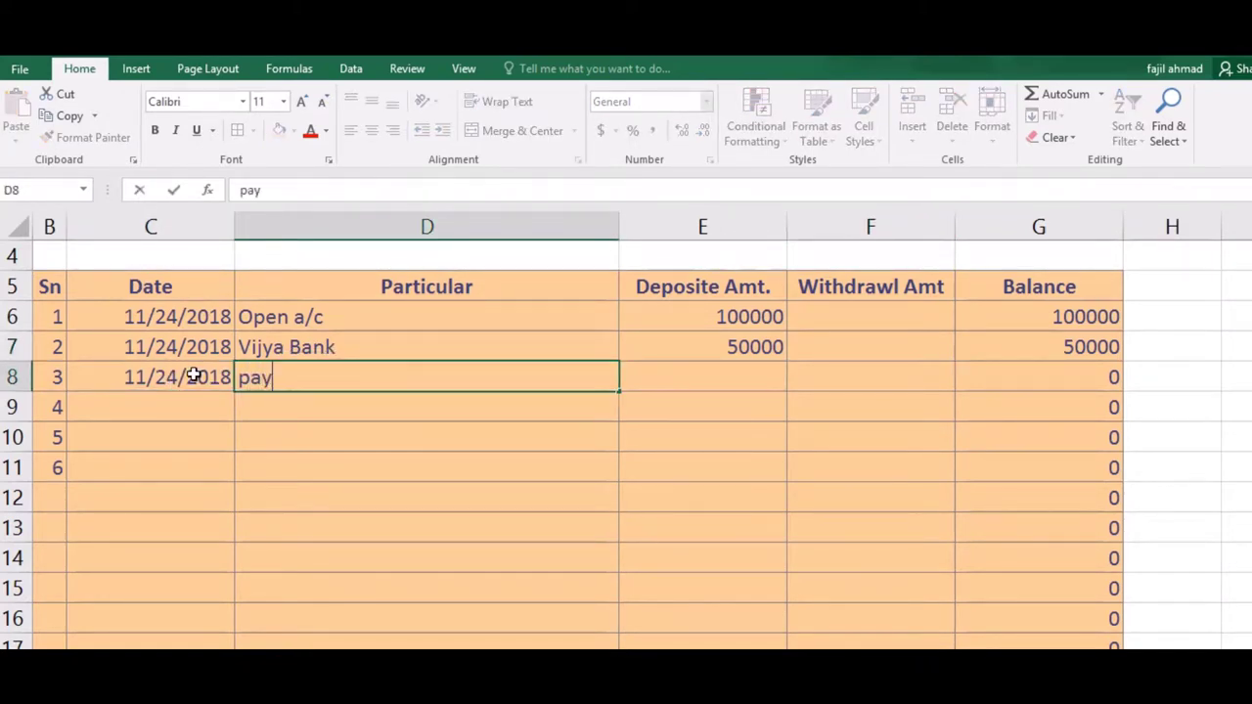
{"action": "key", "text": "BackSpace"}
{"action": "key", "text": "BackSpace"}
{"action": "key", "text": "BackSpace"}
{"action": "type", "text": "PAY"}
{"action": "type", "text": "TM"}
{"action": "key", "text": "Tab"}
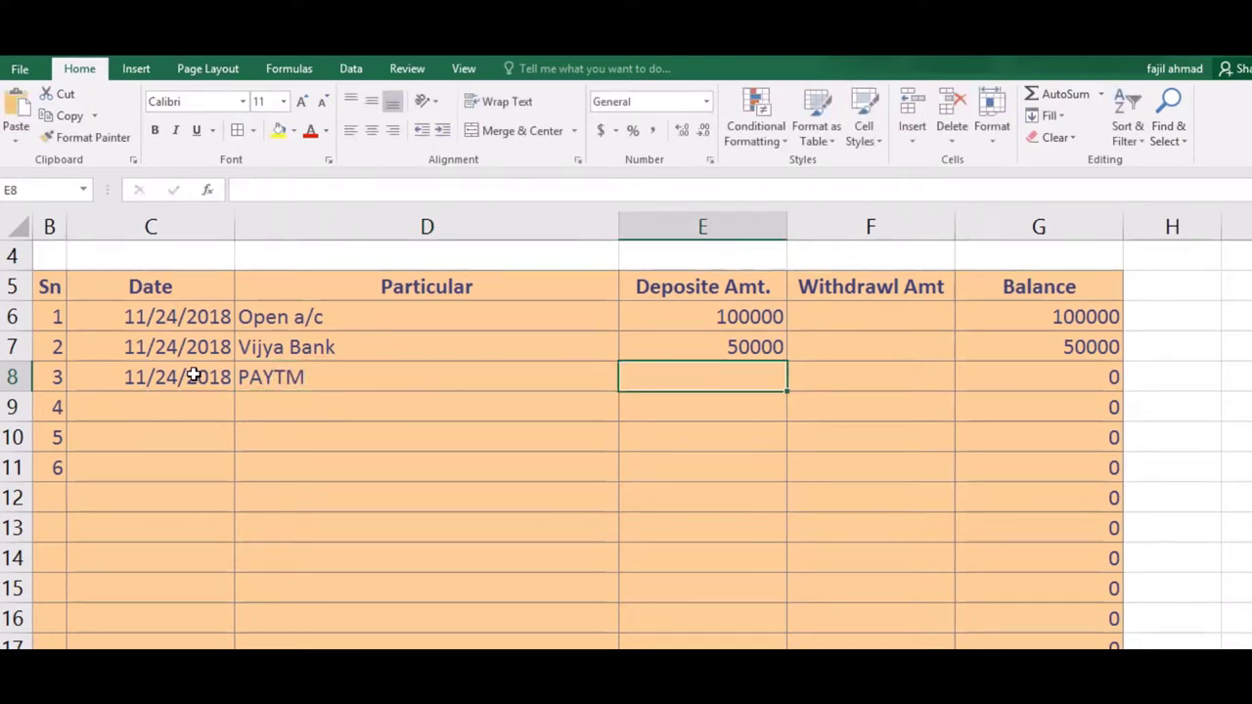
{"action": "type", "text": "20000"}
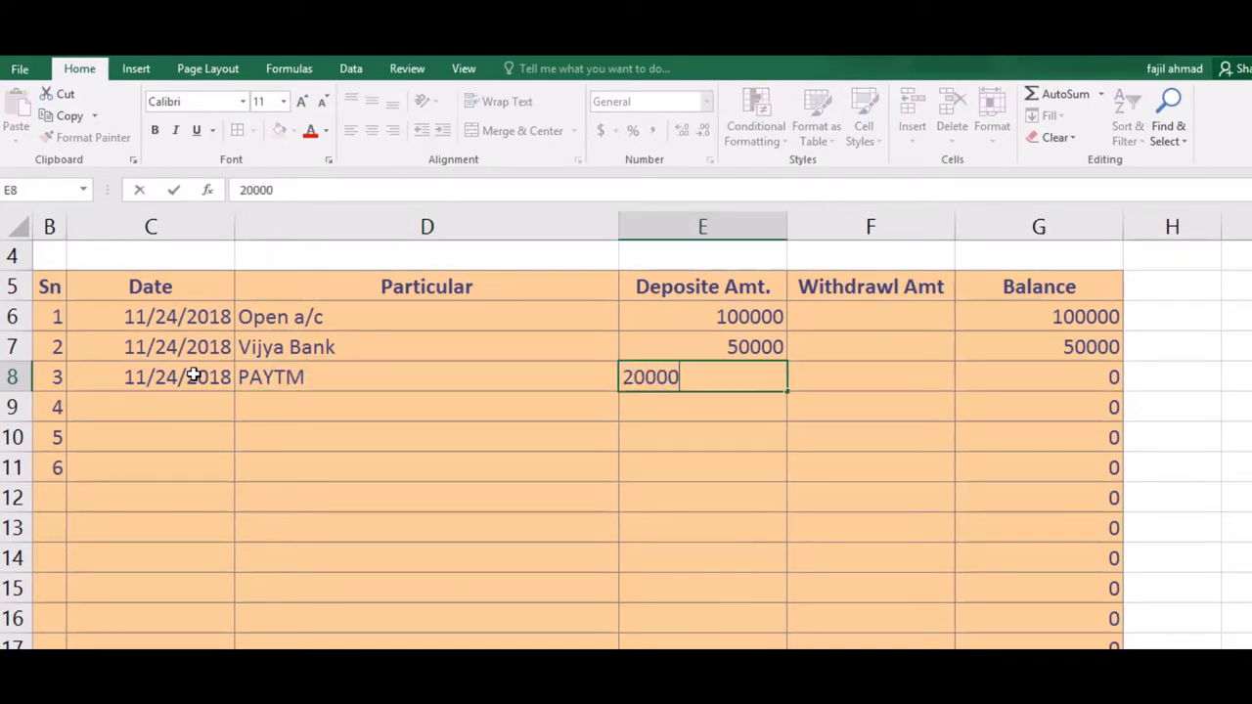
{"action": "key", "text": "Tab"}
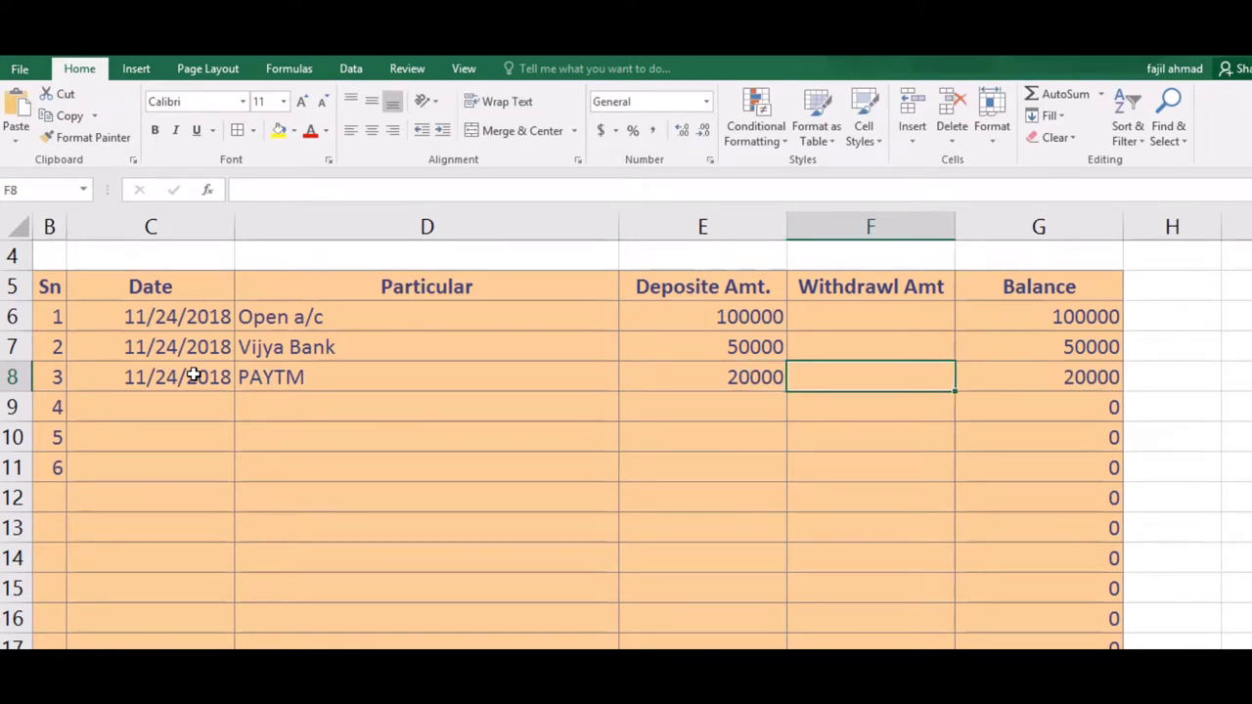
Add row 9: date 11/24/2018, GOOGLE PAY, 15000 deposit
{"action": "left_click", "coordinate": [193, 398]}
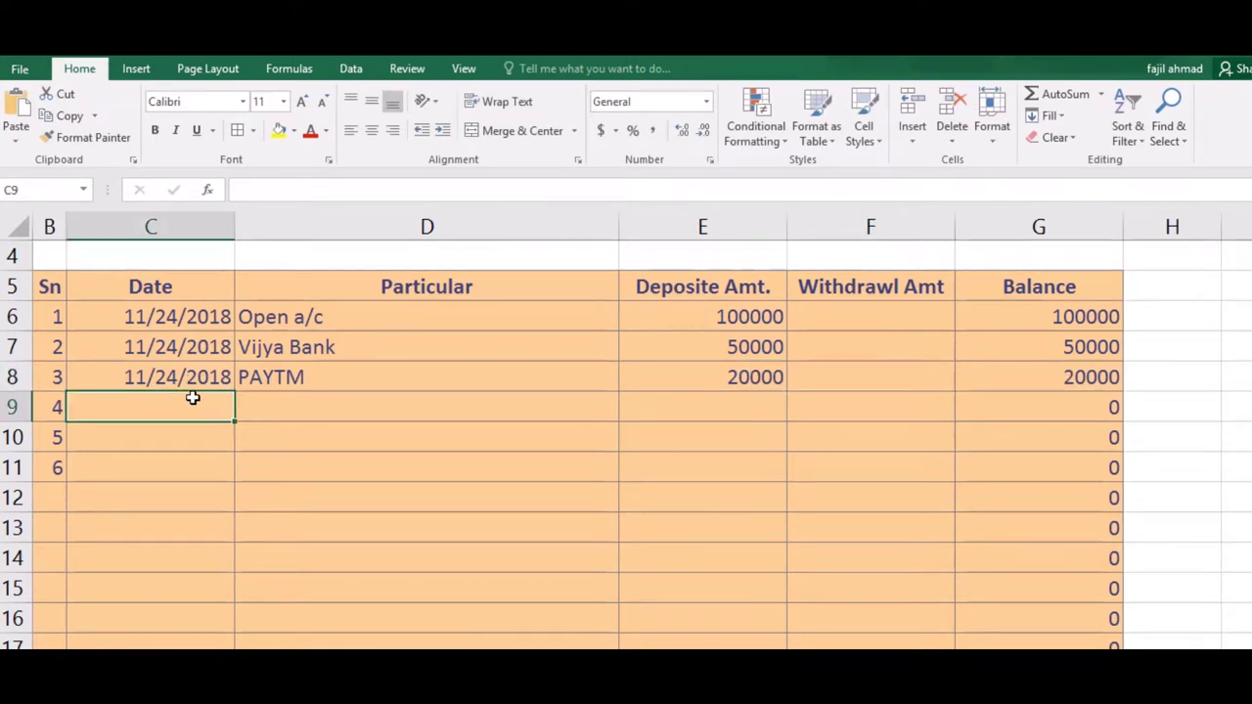
{"action": "type", "text": "11/24/2018"}
{"action": "key", "text": "Tab"}
{"action": "type", "text": "G"}
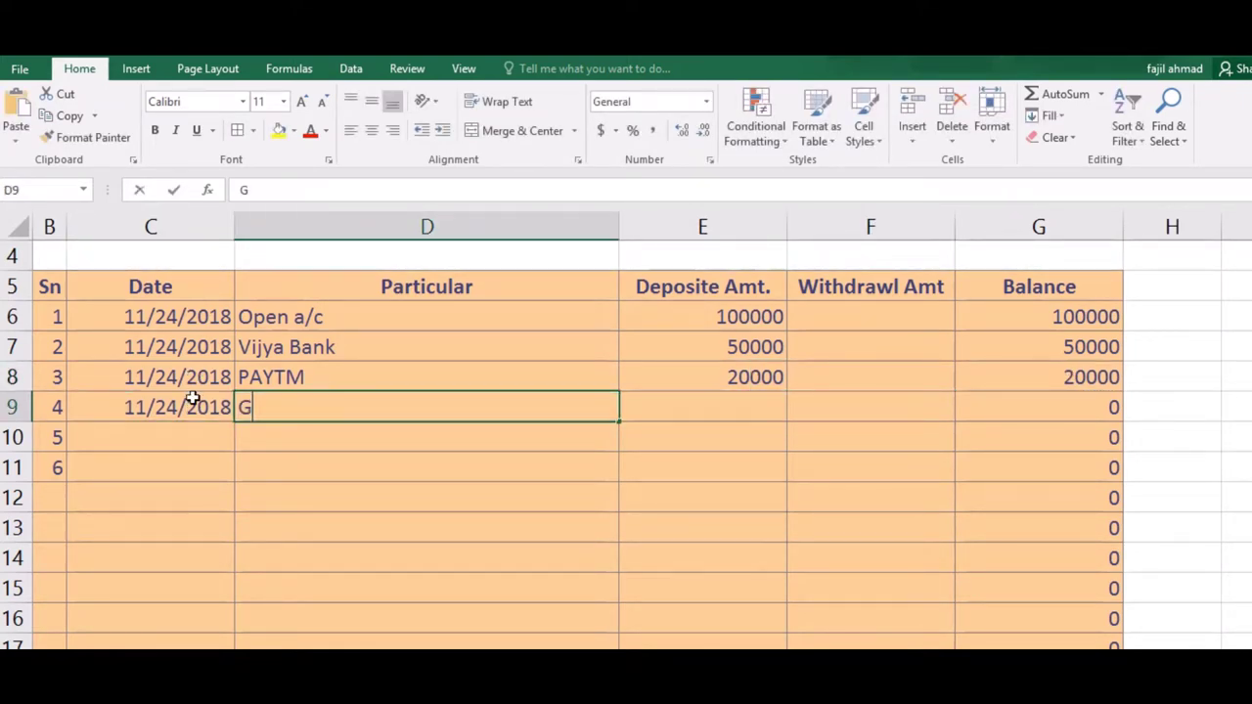
{"action": "type", "text": "OOGLE PA"}
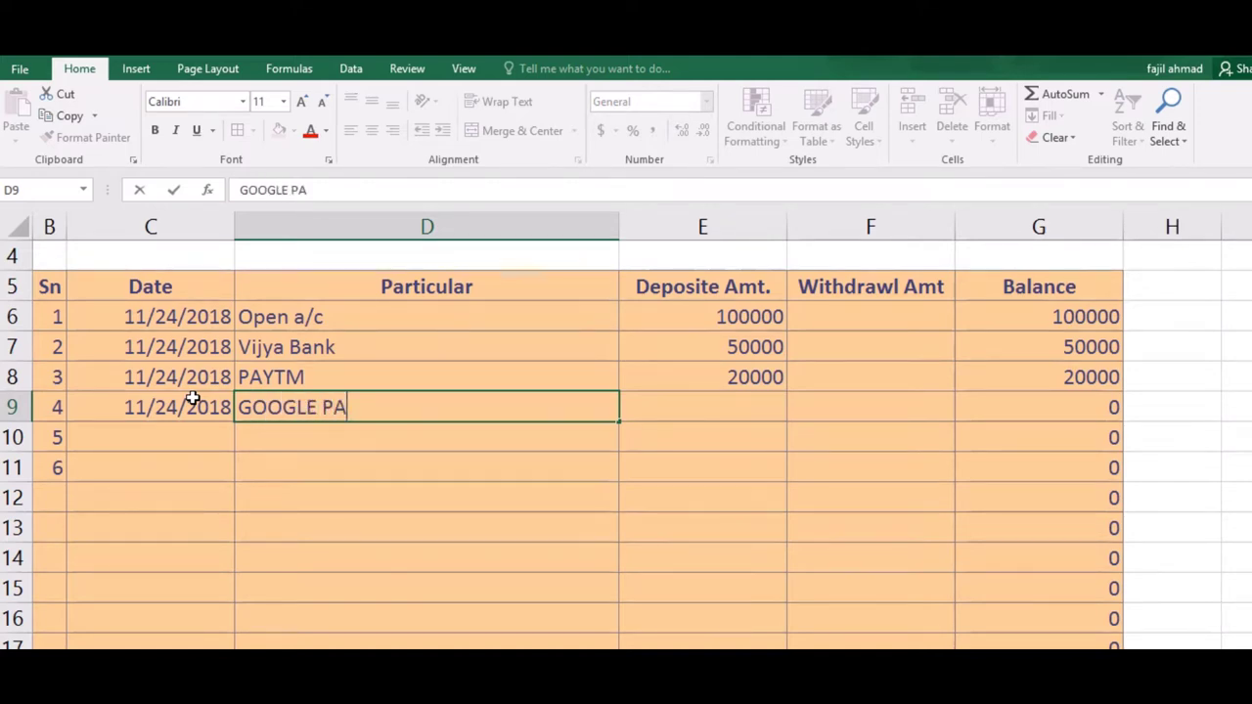
{"action": "type", "text": "Y"}
{"action": "key", "text": "Tab"}
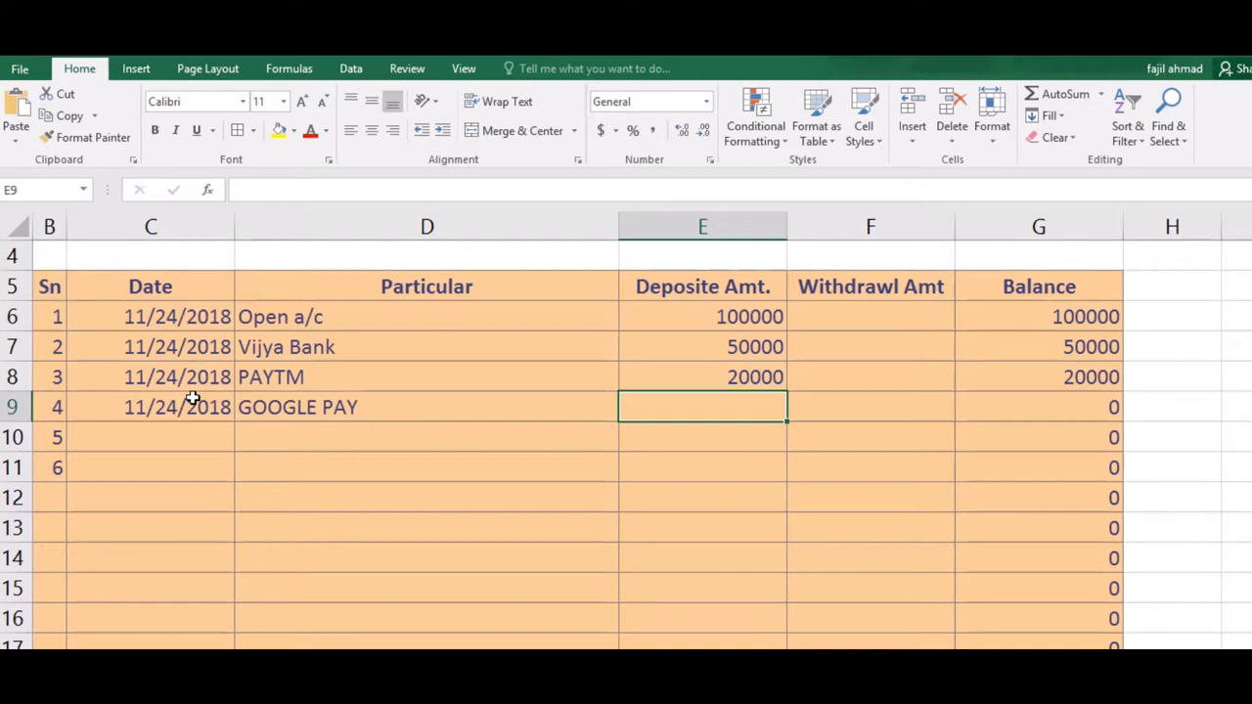
{"action": "type", "text": "1"}
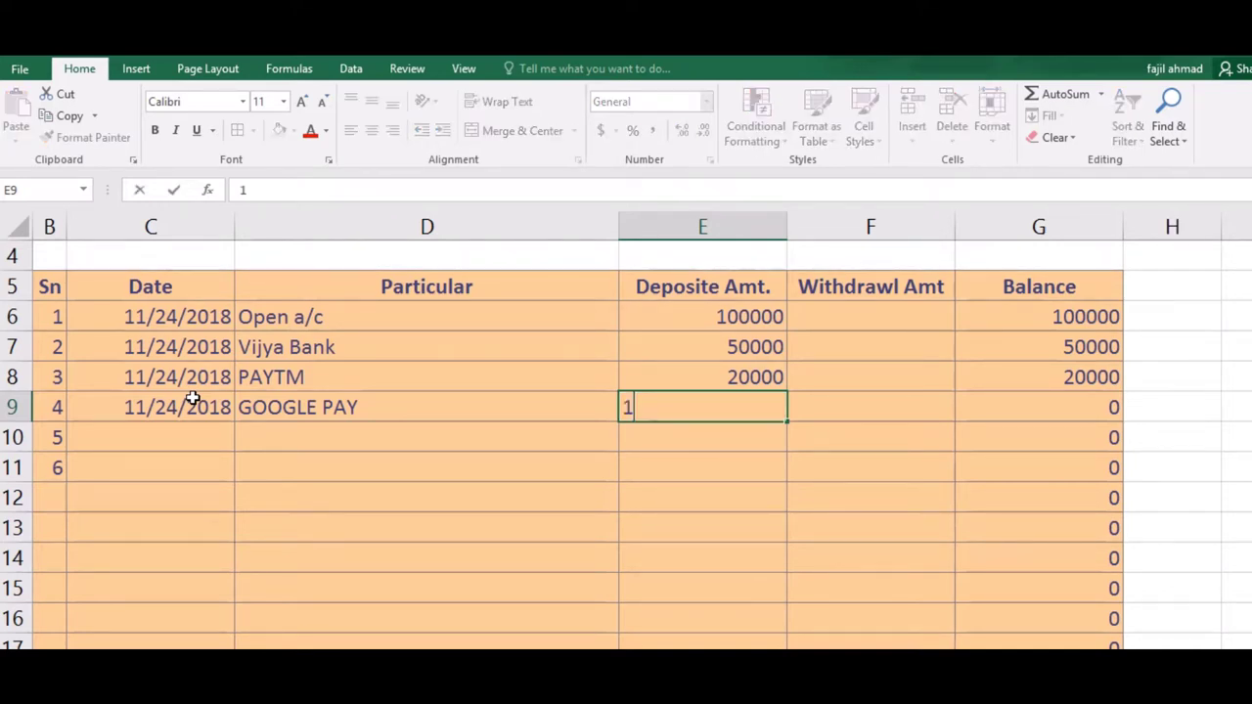
{"action": "type", "text": "5000"}
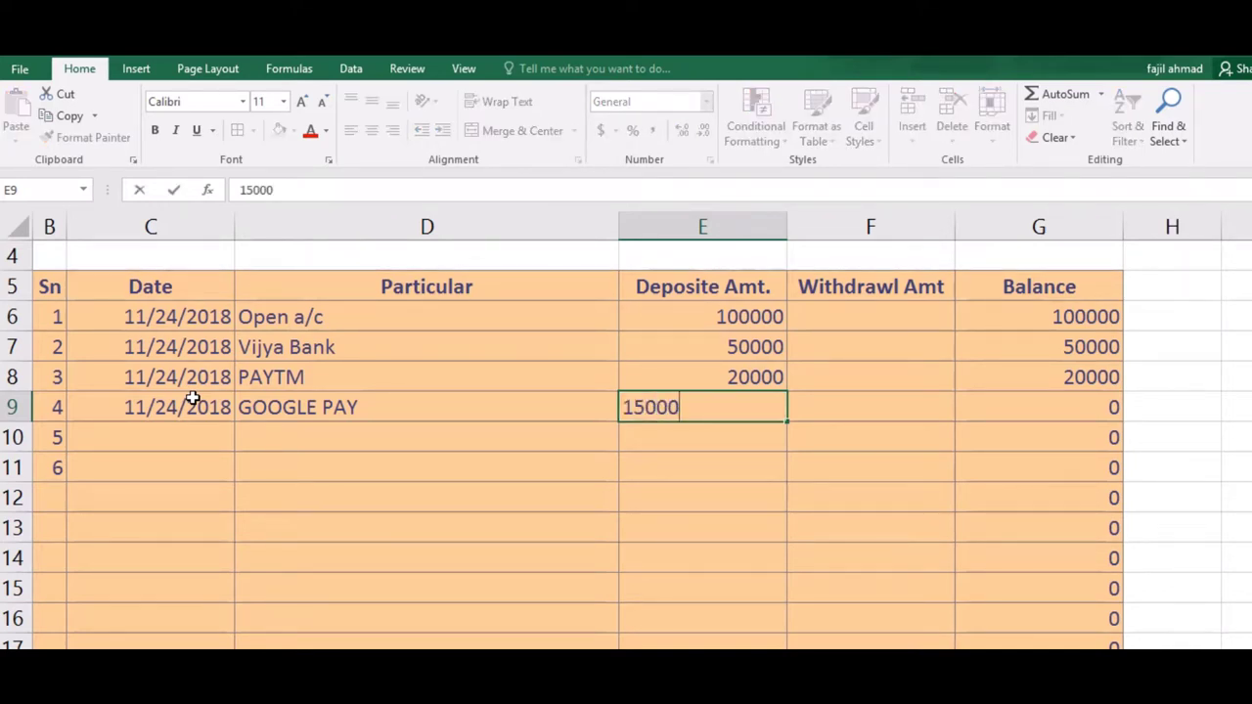
{"action": "key", "text": "Return"}
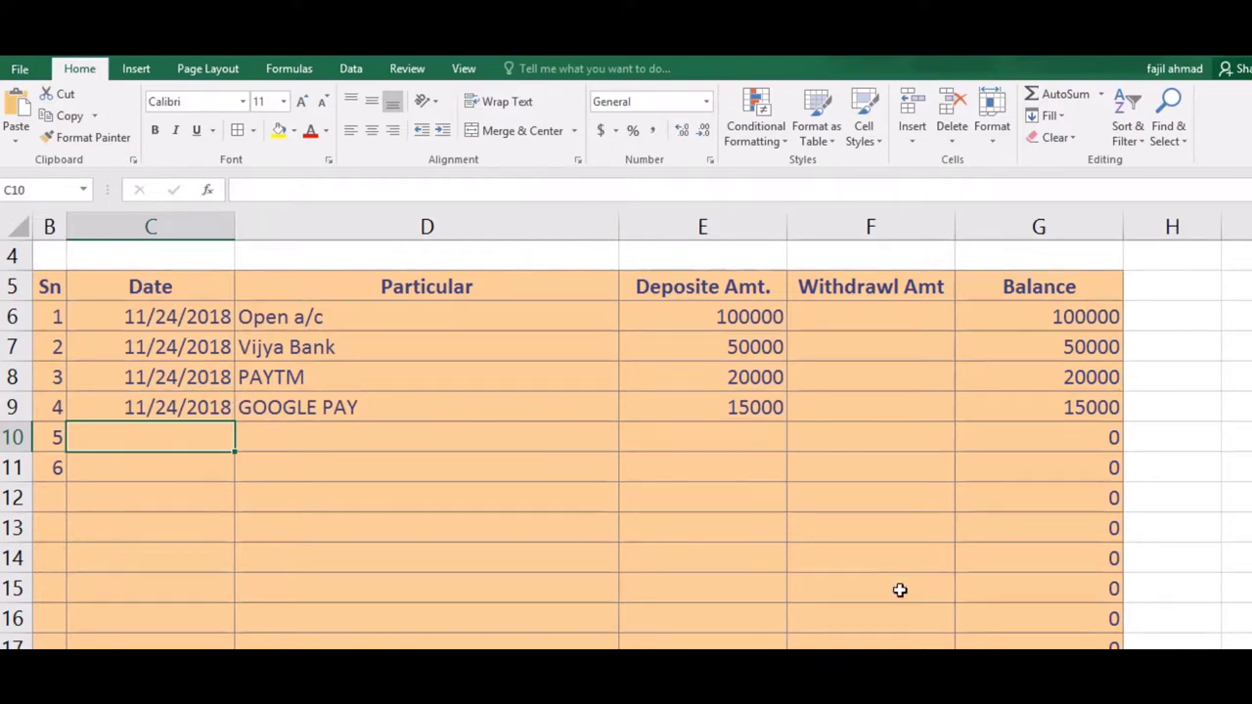
{"action": "key", "text": "Down"}
{"action": "key", "text": "Down"}
{"action": "key", "text": "Down"}
{"action": "key", "text": "Down"}
{"action": "key", "text": "Down"}
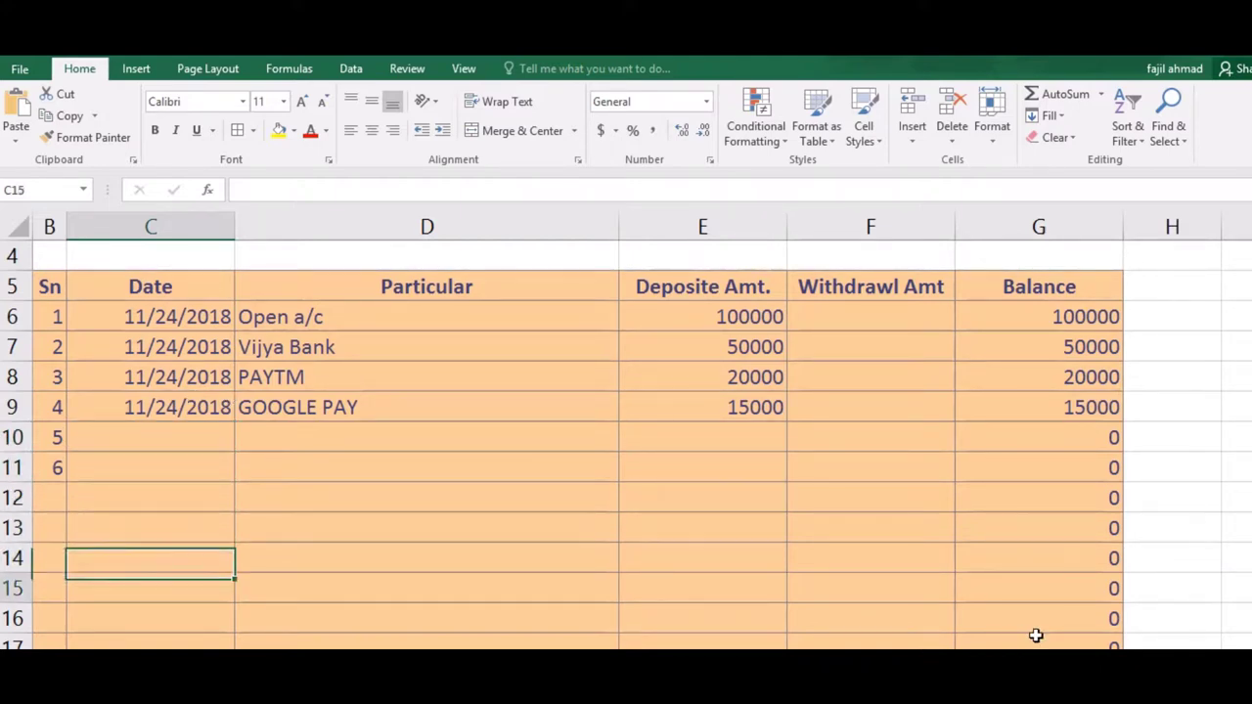
{"action": "key", "text": "Down"}
{"action": "key", "text": "Down"}
{"action": "key", "text": "Down"}
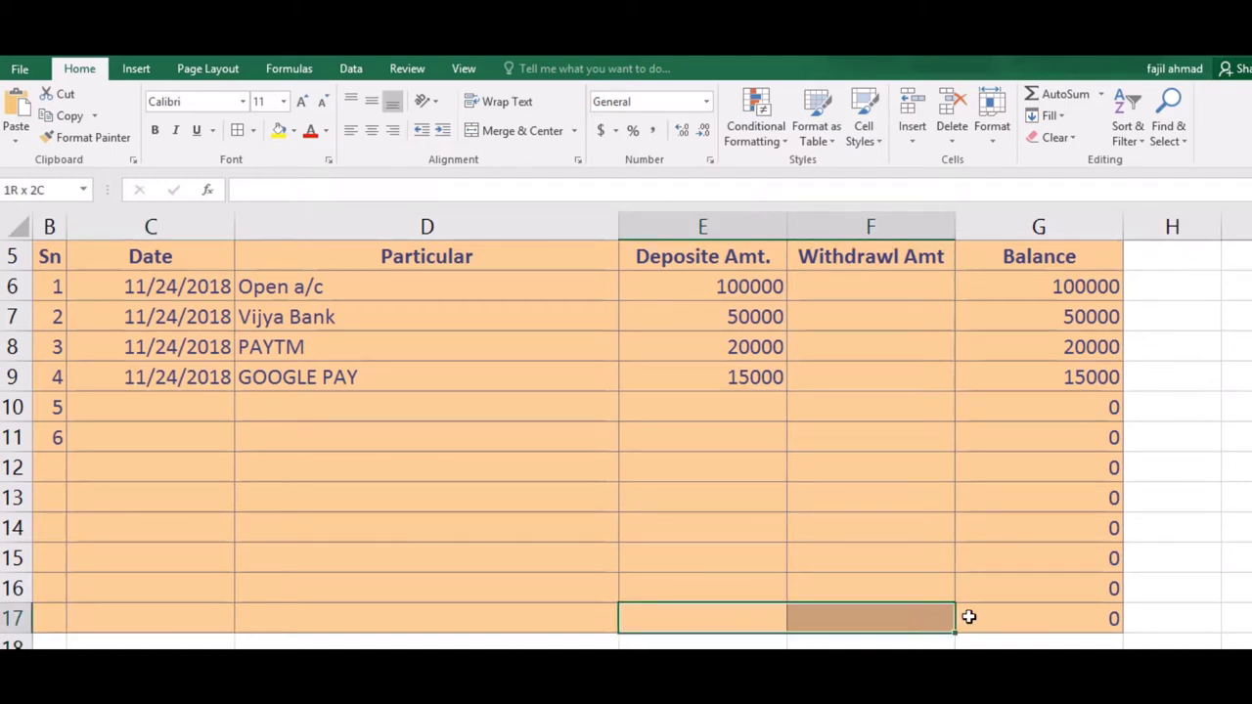
{"action": "left_click_drag", "start_coordinate": [659, 617], "coordinate": [1020, 618]}
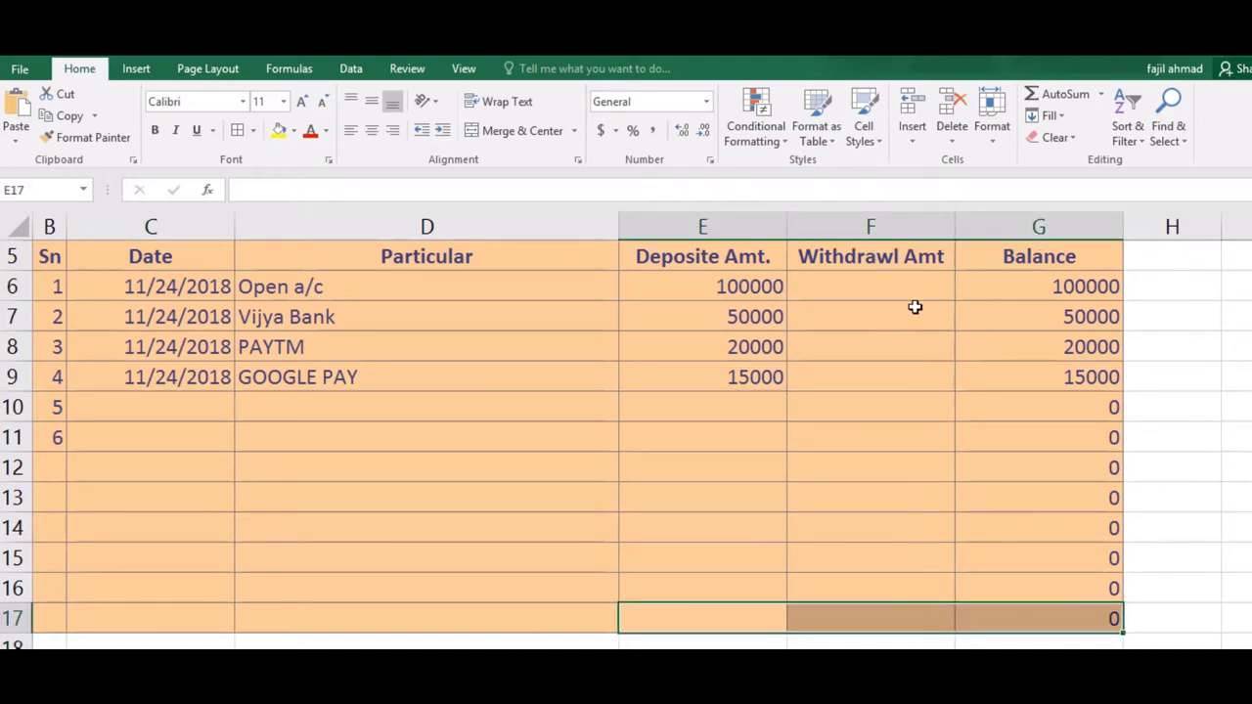
{"action": "key", "text": "Down"}
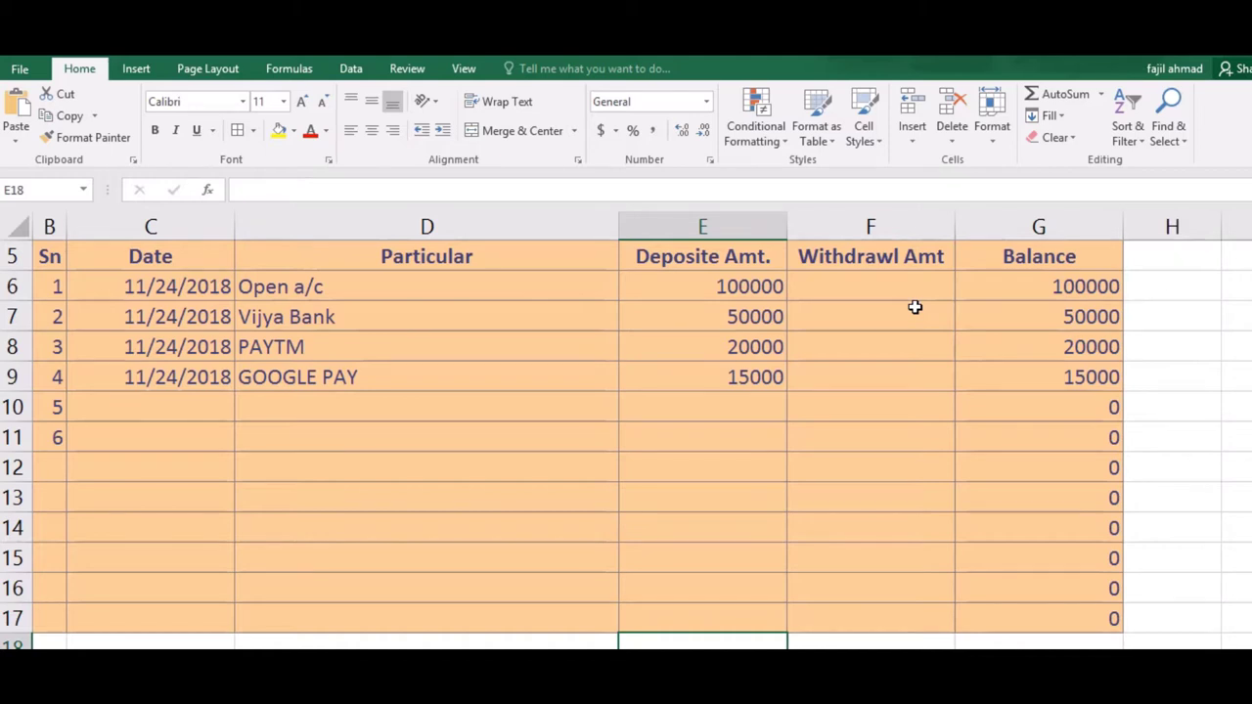
{"action": "key", "text": "shift+Right"}
{"action": "key", "text": "shift+Right"}
{"action": "key", "text": "shift+Right"}
{"action": "key", "text": "shift+Left"}
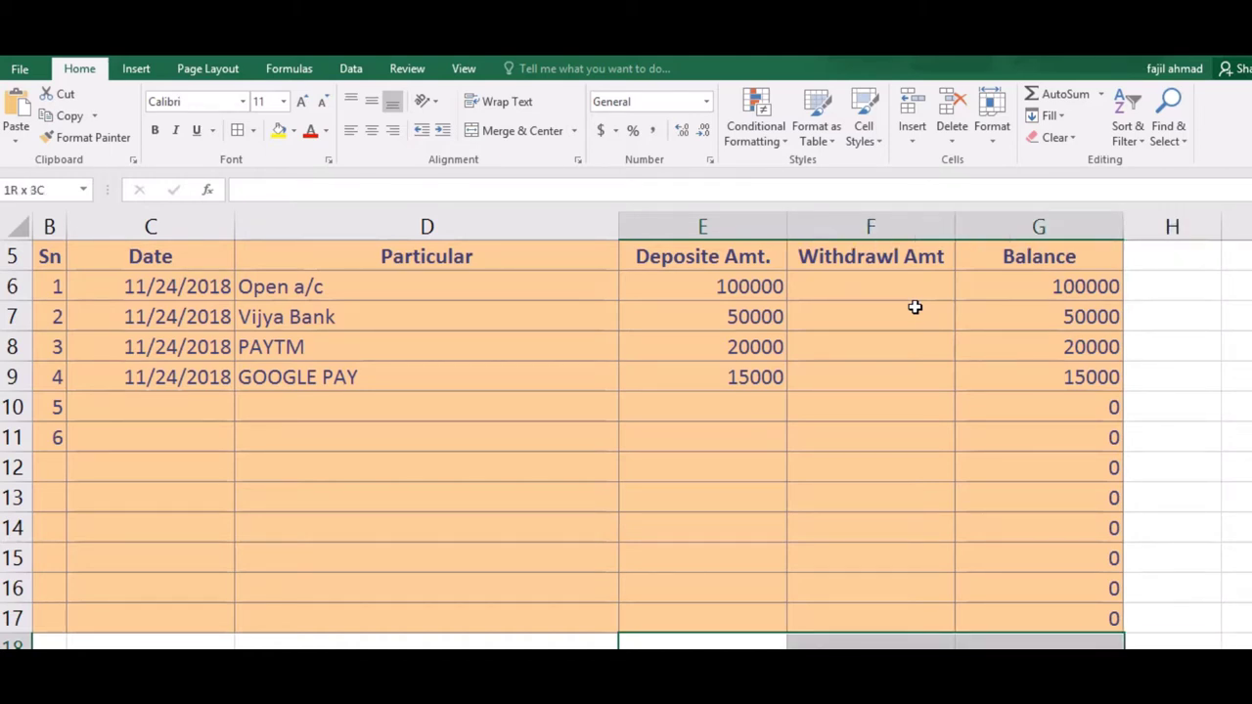
{"action": "key", "text": "Down"}
{"action": "key", "text": "Down"}
{"action": "key", "text": "Up"}
{"action": "key", "text": "Up"}
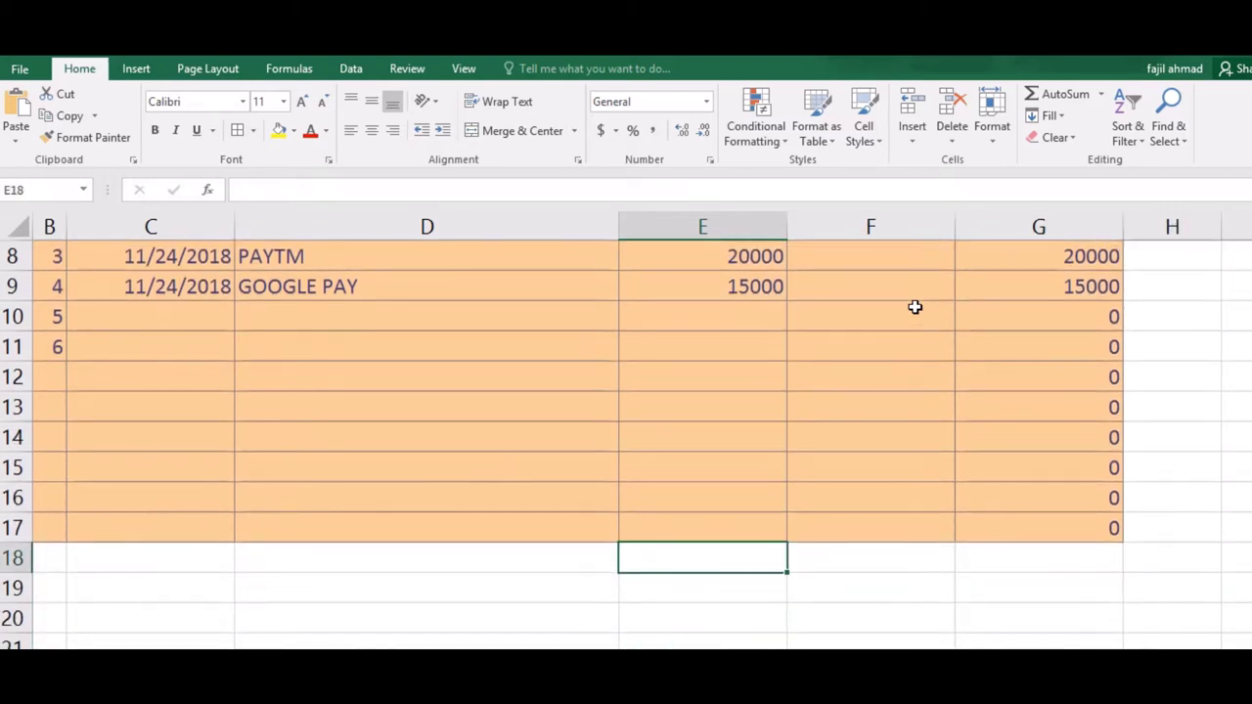
{"action": "key", "text": "shift+Right"}
{"action": "key", "text": "shift+Right"}
{"action": "key", "text": "shift+Right"}
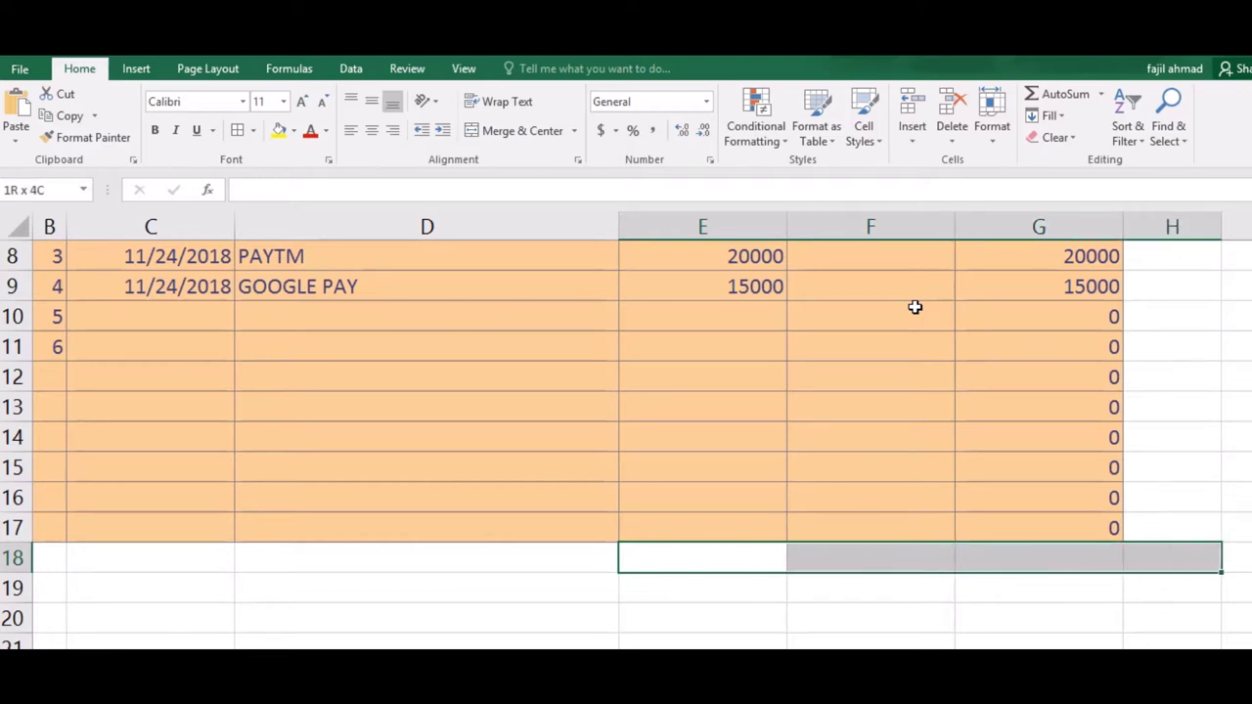
Shade E18:G18 grey with the Check Cell style
{"action": "key", "text": "shift+Left"}
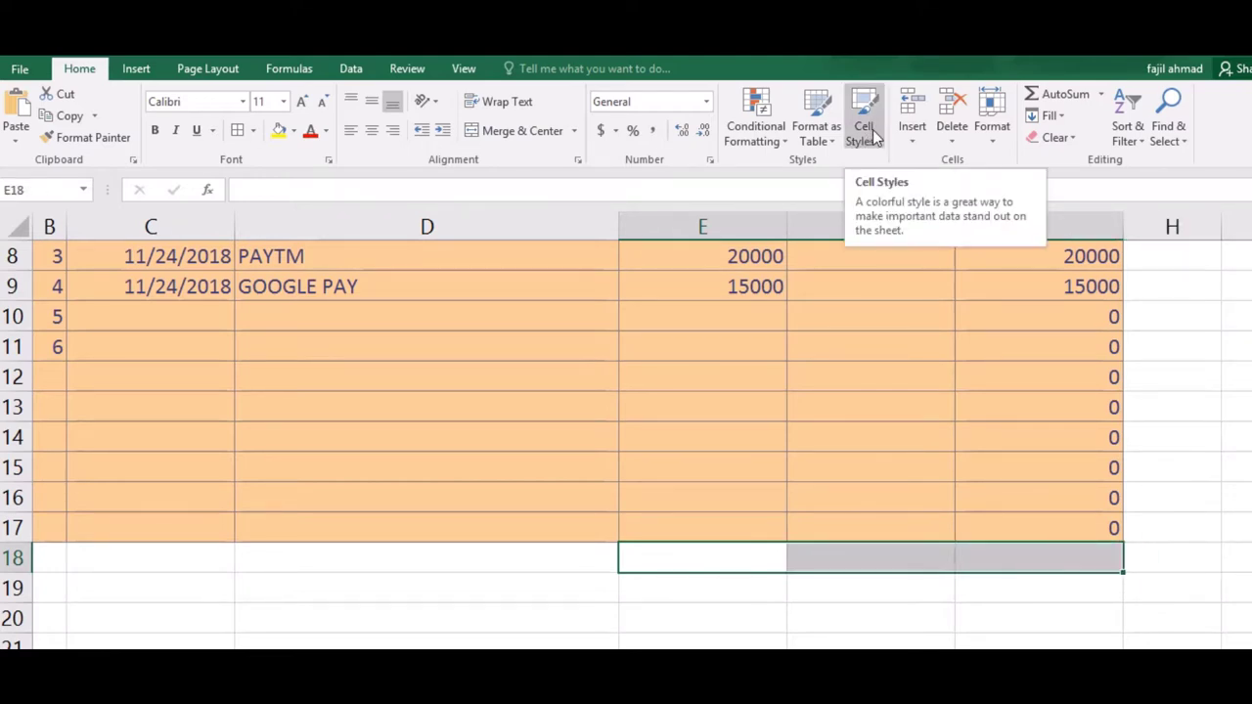
{"action": "left_click", "coordinate": [865, 137]}
{"action": "left_click", "coordinate": [834, 233]}
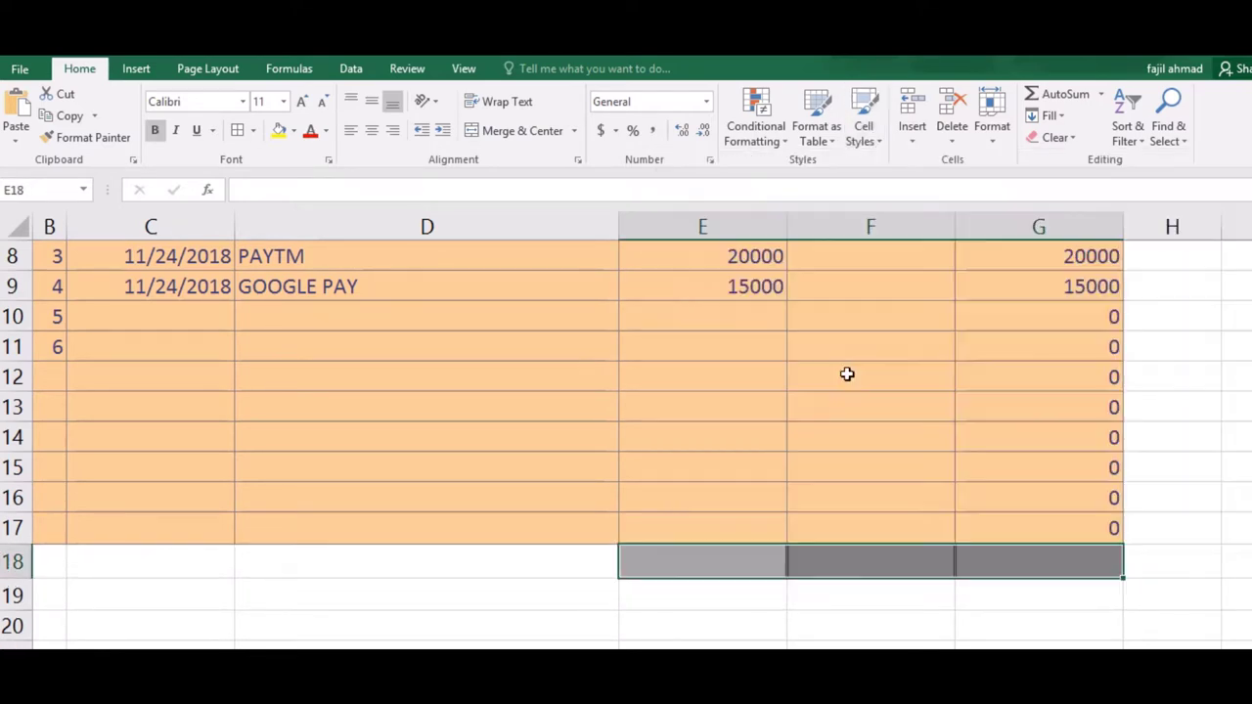
Enter =SUM(G8:G17) in G18 to total the balances, showing 35000
{"action": "left_click", "coordinate": [1007, 552]}
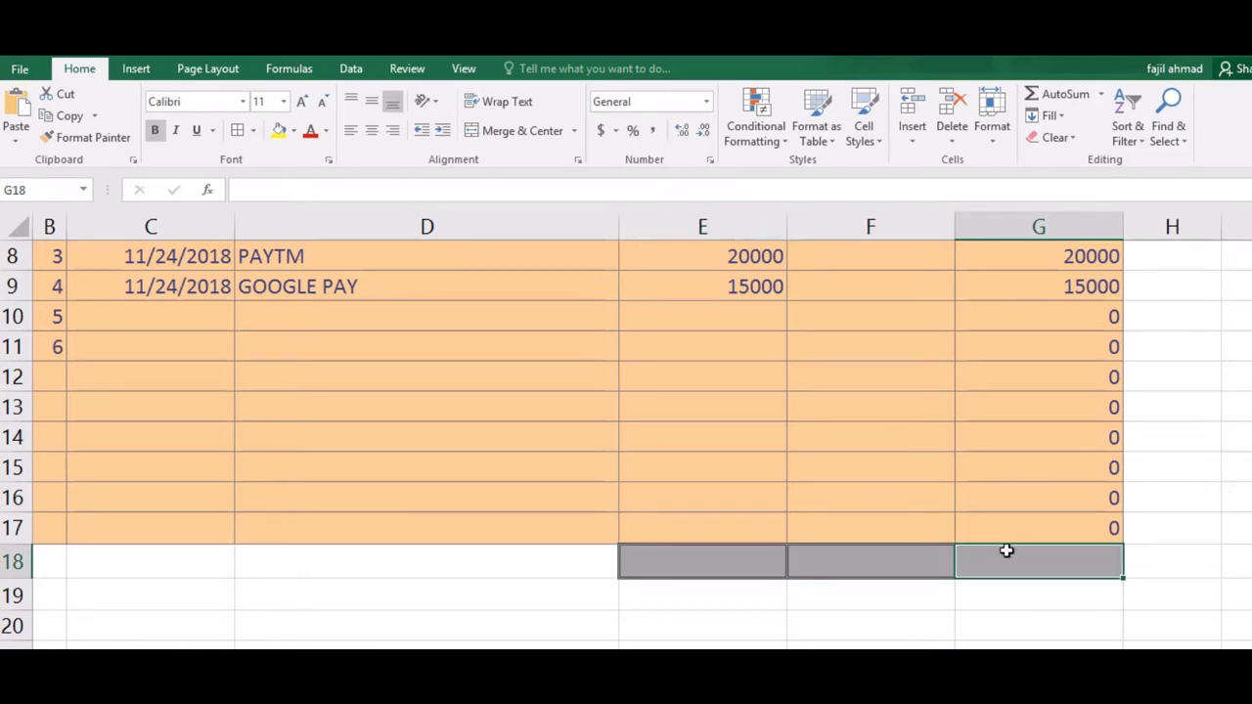
{"action": "type", "text": "=S"}
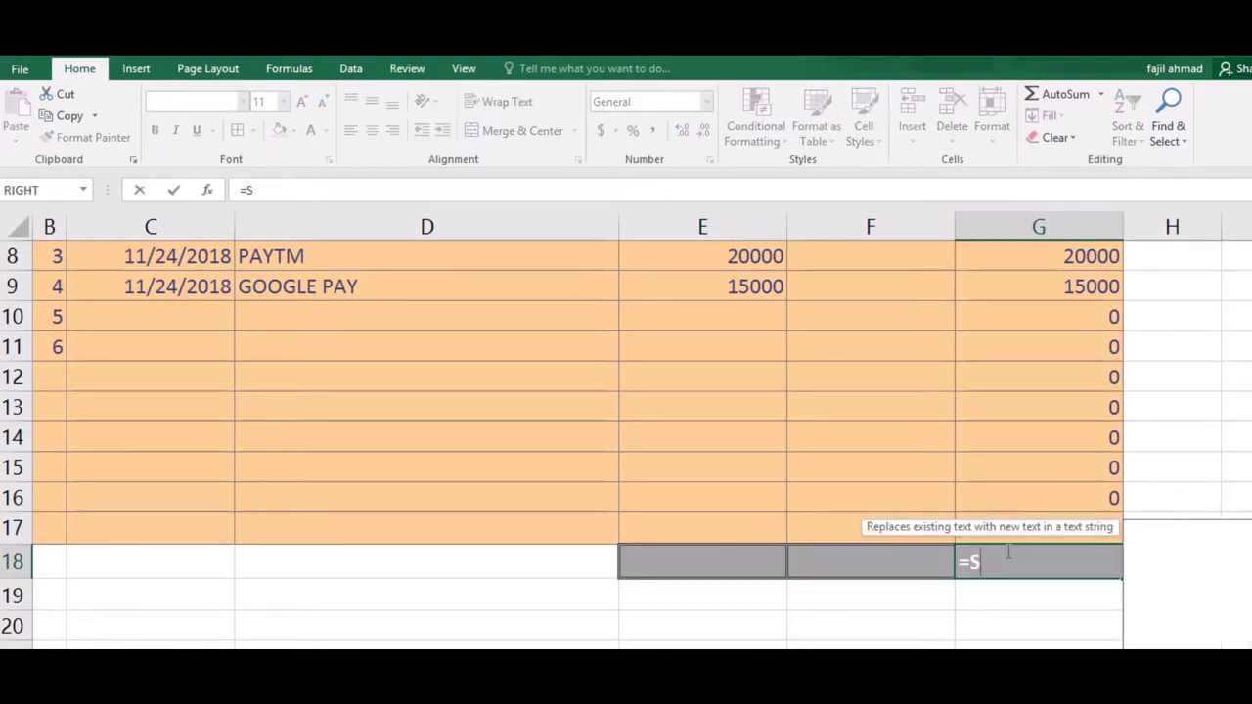
{"action": "type", "text": "UM("}
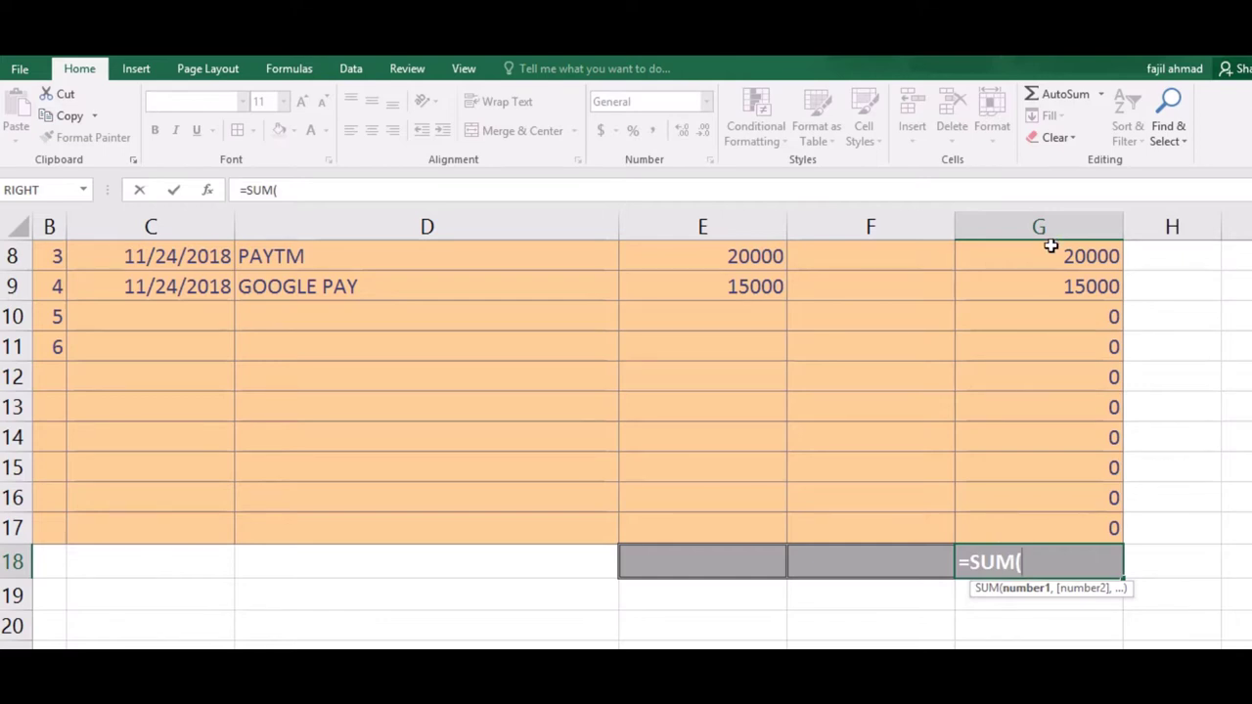
{"action": "left_click", "coordinate": [1050, 251]}
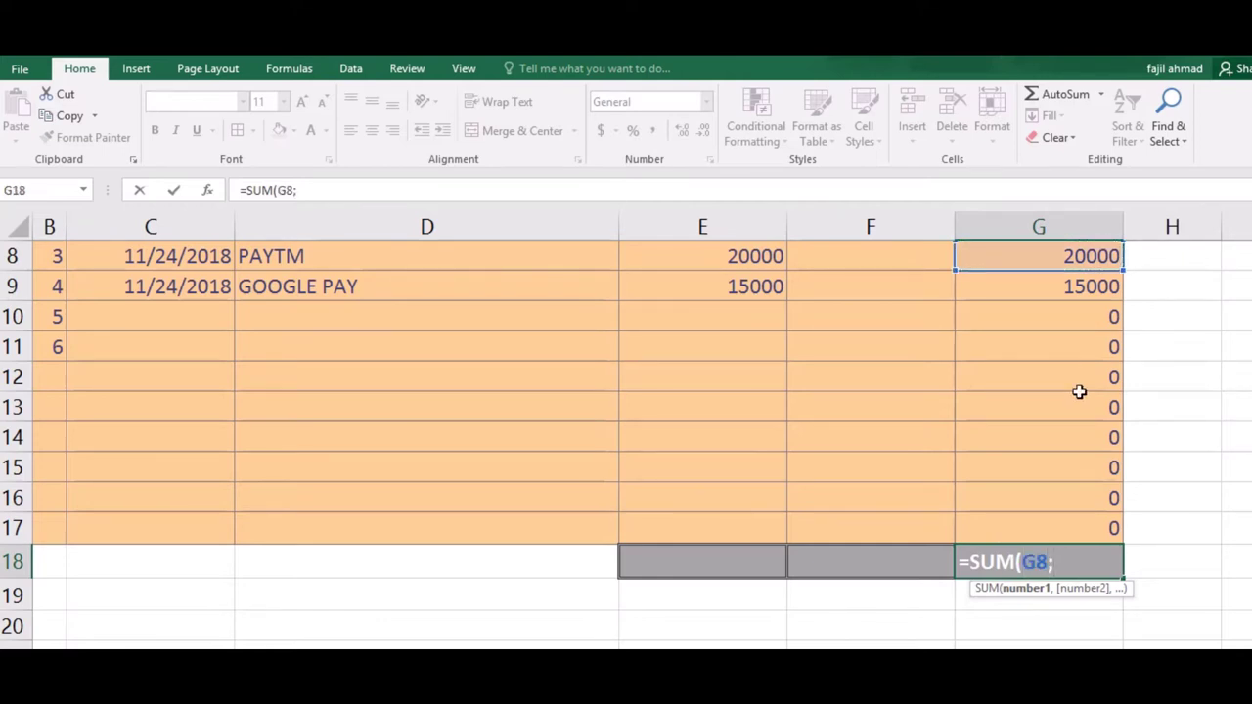
{"action": "type", "text": ";"}
{"action": "key", "text": "Return"}
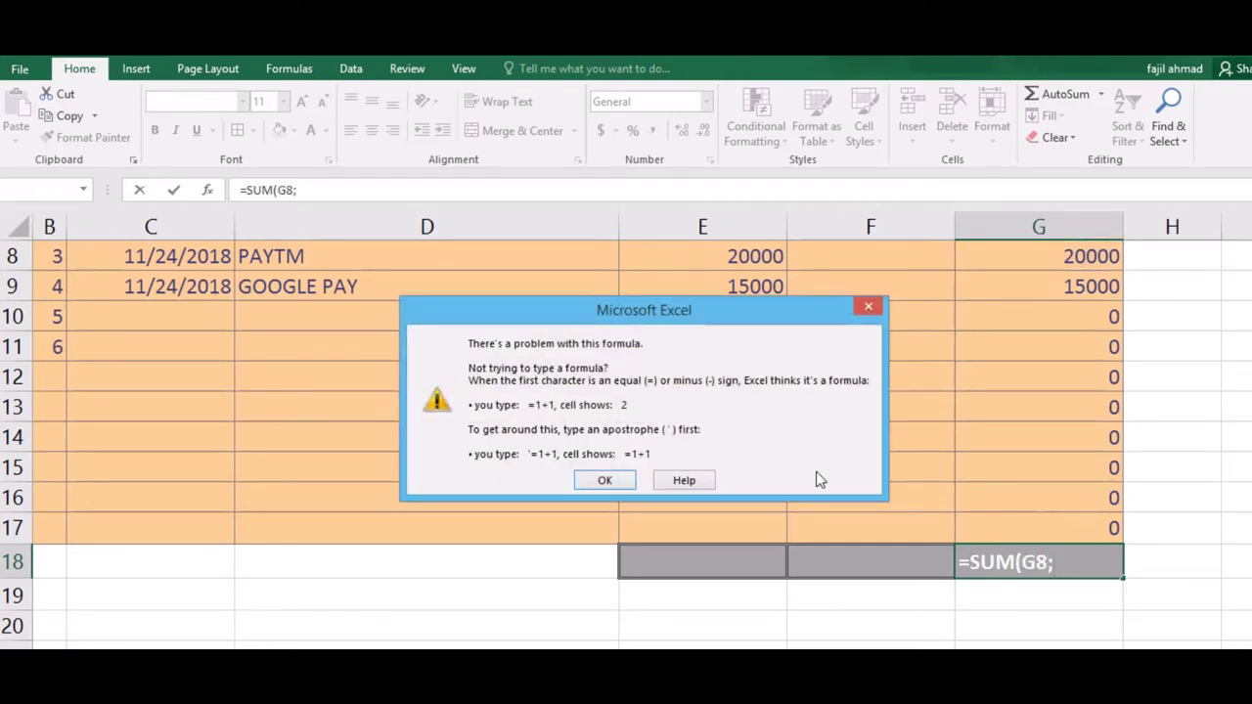
{"action": "left_click", "coordinate": [629, 479]}
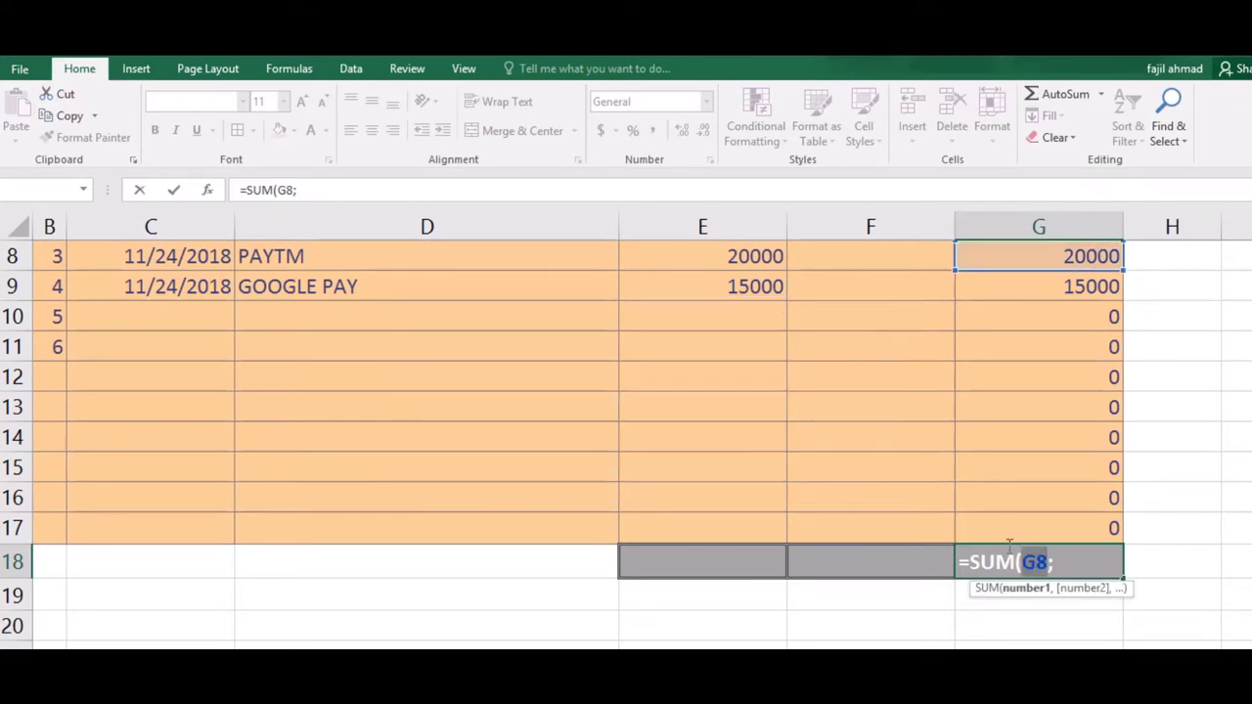
{"action": "left_click", "coordinate": [1060, 561]}
{"action": "type", "text": ":"}
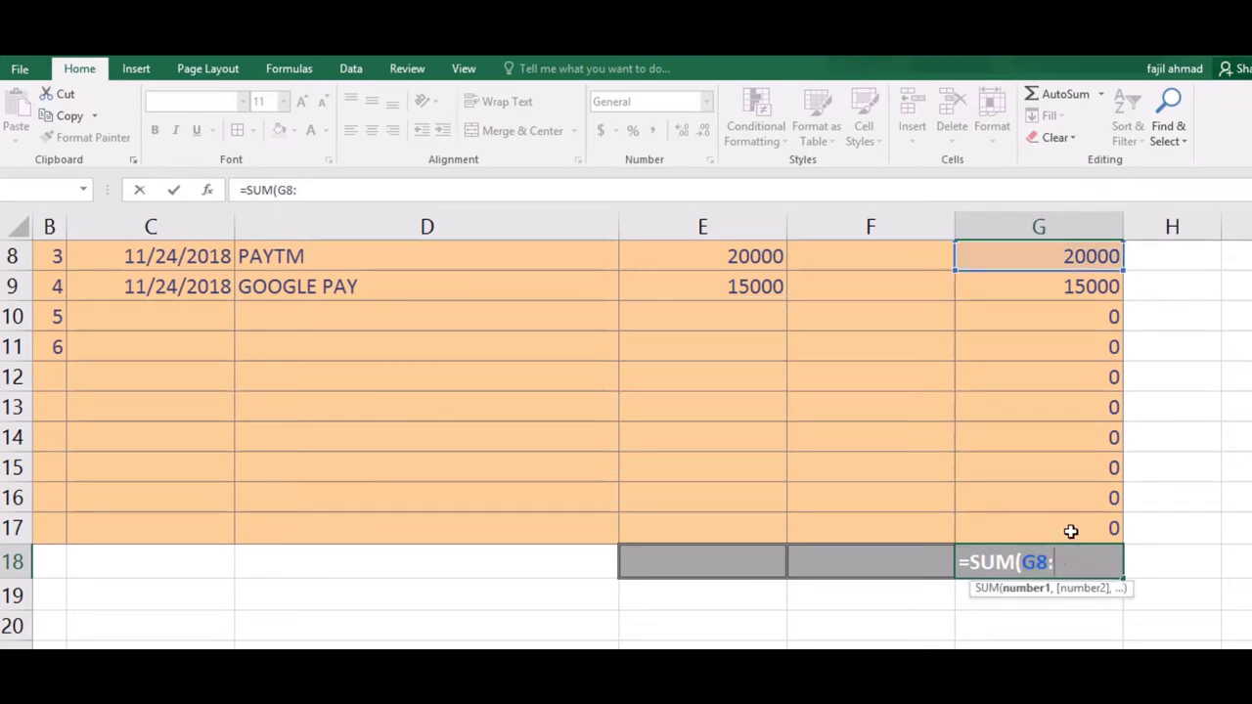
{"action": "left_click", "coordinate": [1071, 529]}
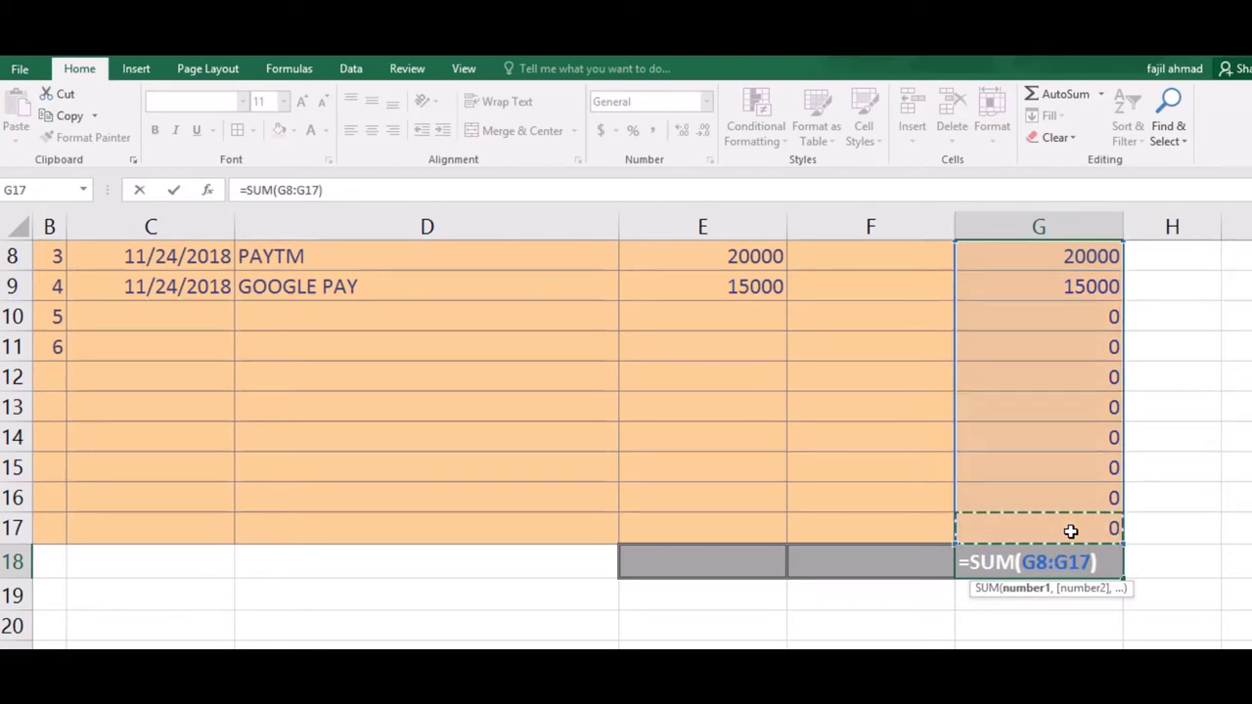
{"action": "key", "text": "Return"}
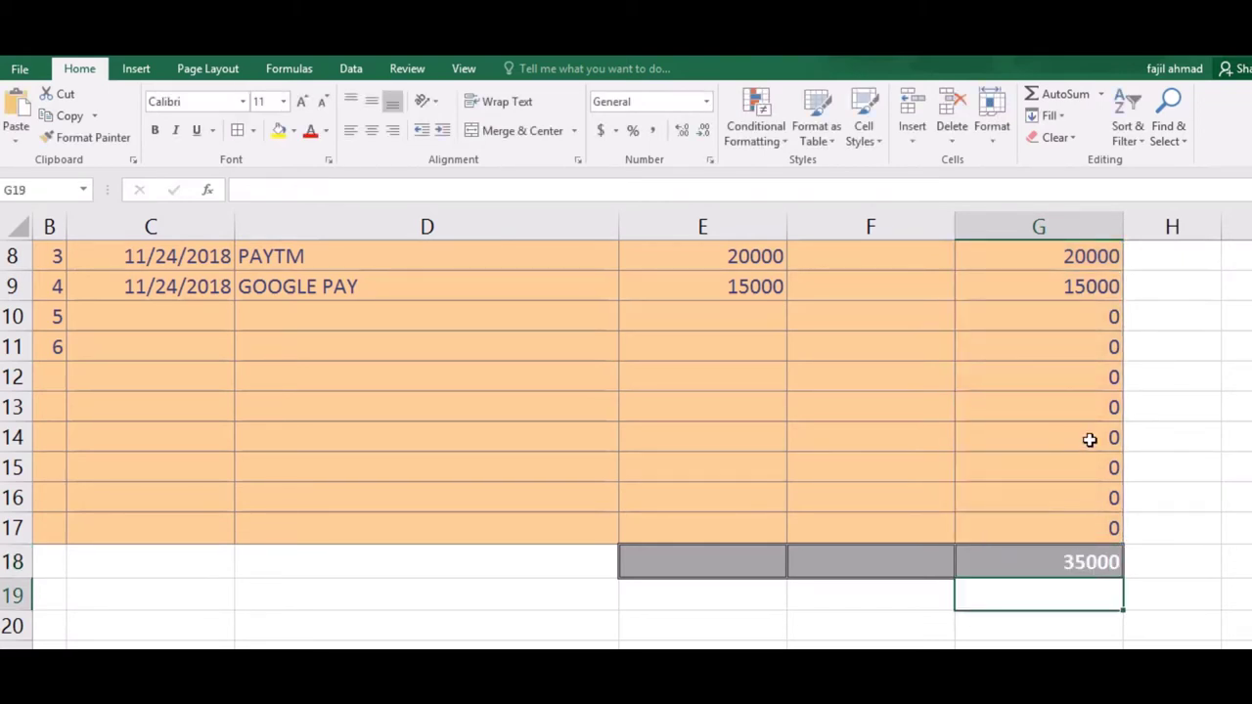
{"action": "key", "text": "Up"}
{"action": "key", "text": "Up"}
{"action": "key", "text": "Up"}
{"action": "key", "text": "Up"}
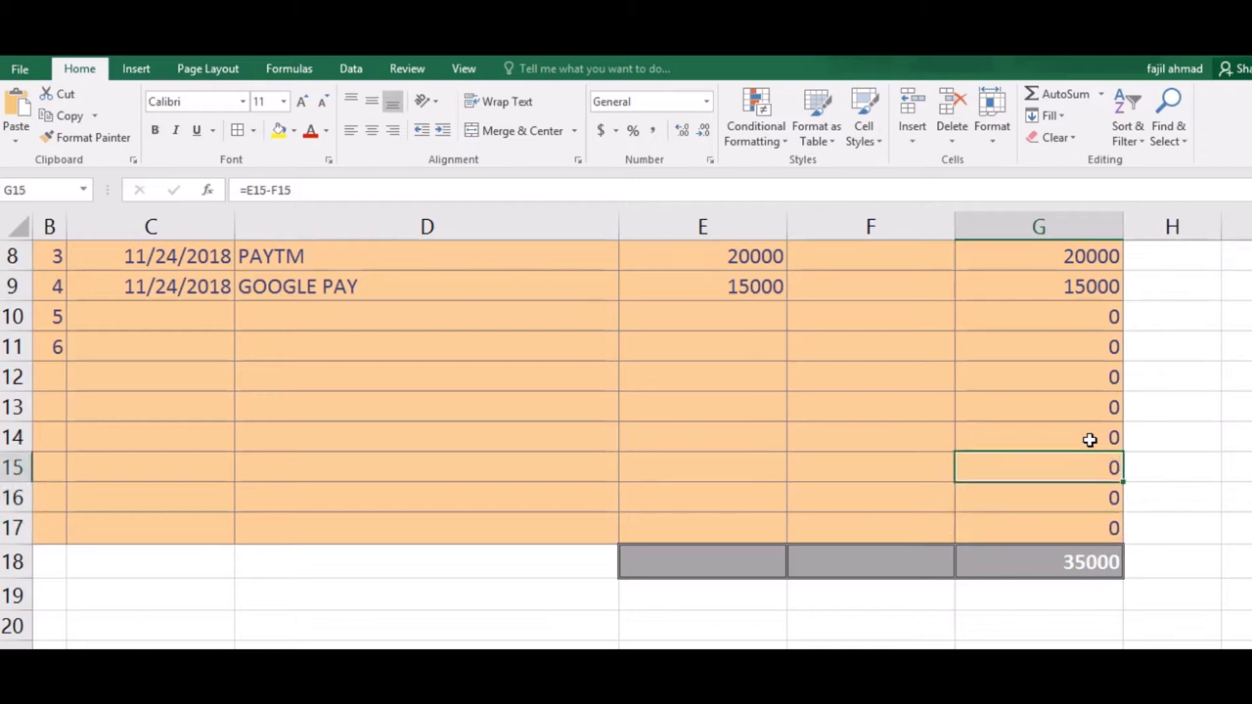
{"action": "key", "text": "Up"}
{"action": "key", "text": "Up"}
{"action": "key", "text": "Up"}
{"action": "key", "text": "Up"}
{"action": "key", "text": "Up"}
{"action": "key", "text": "Up"}
{"action": "key", "text": "Up"}
{"action": "key", "text": "Up"}
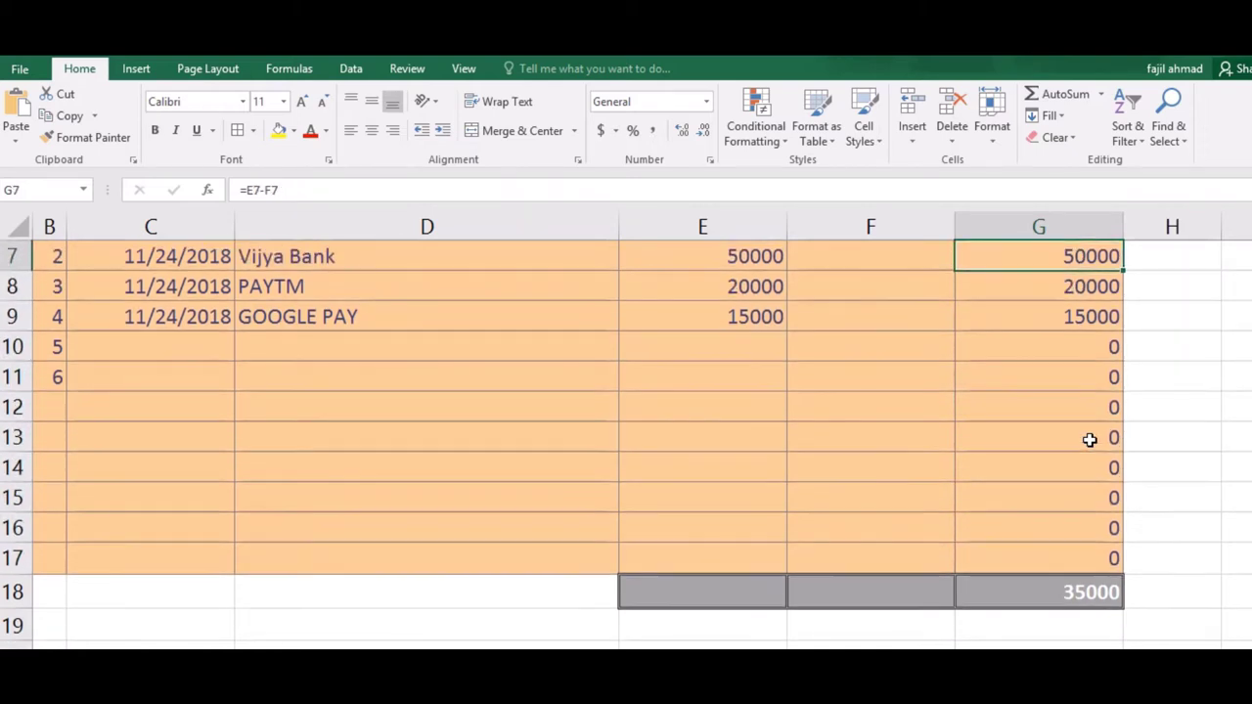
Widen the G18 total's range to start at row 6, making it =SUM(G6:G17)
{"action": "double_click", "coordinate": [1079, 590]}
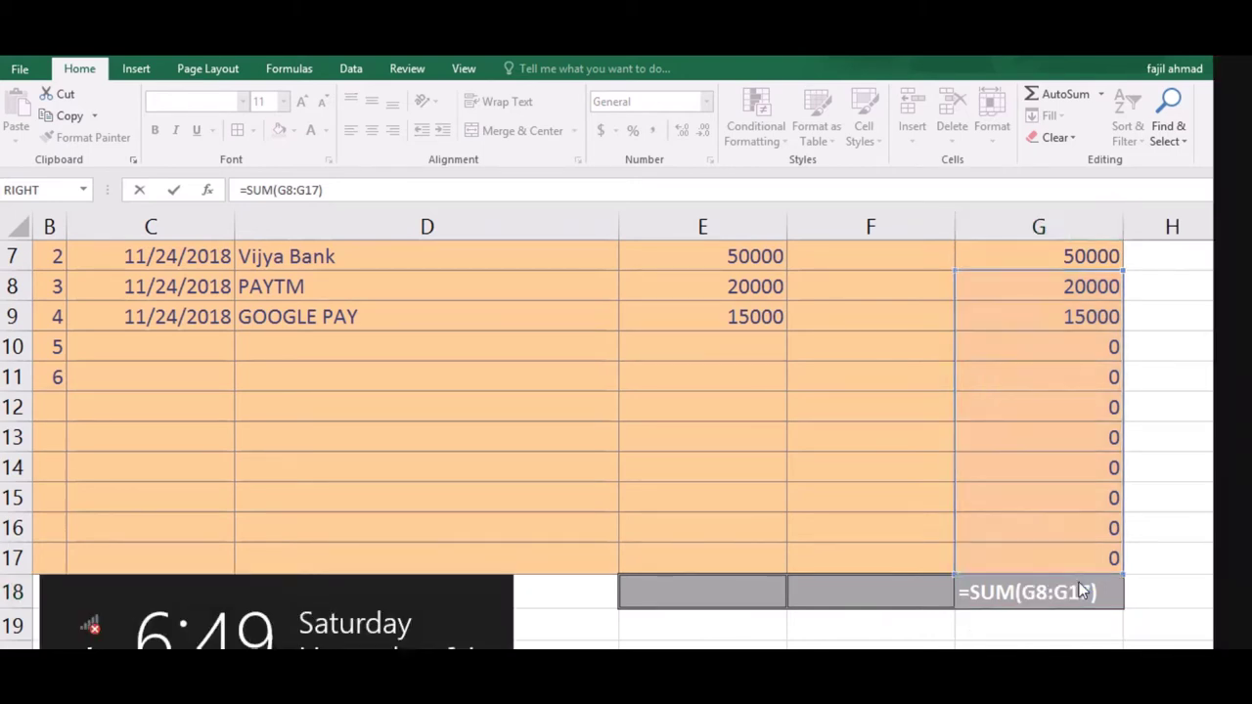
{"action": "key", "text": "Return"}
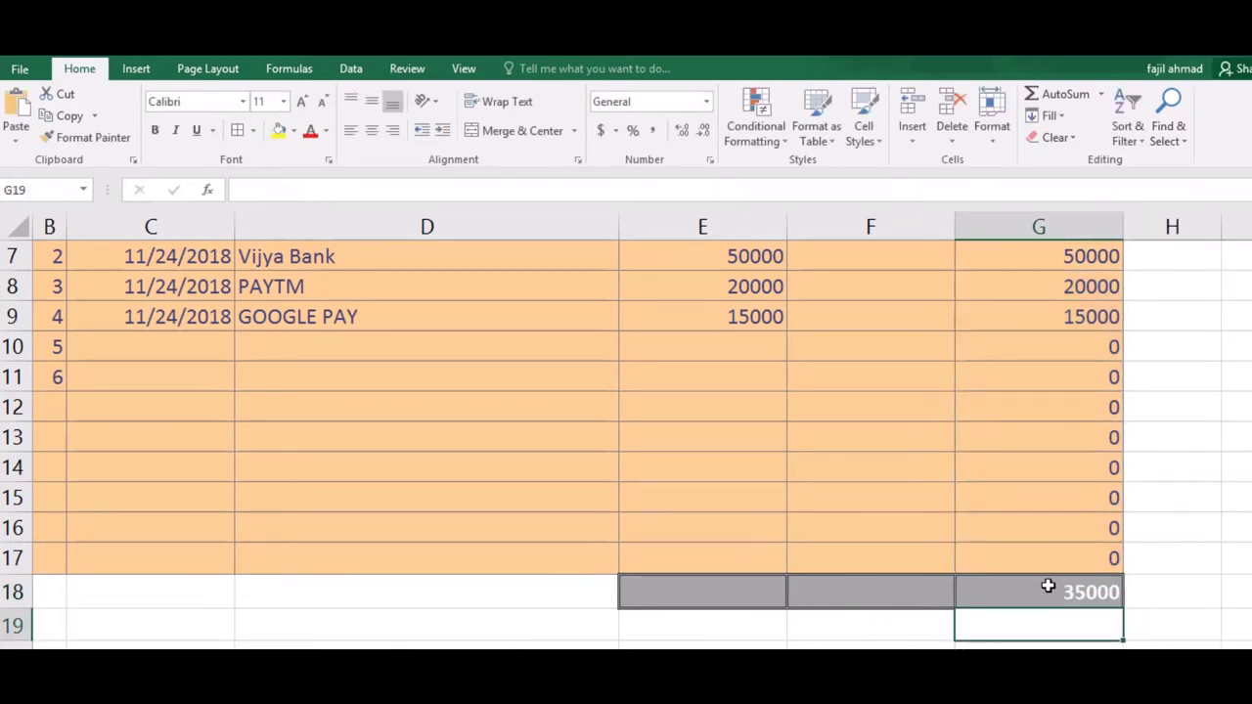
{"action": "left_click", "coordinate": [1061, 586]}
{"action": "double_click", "coordinate": [1064, 586]}
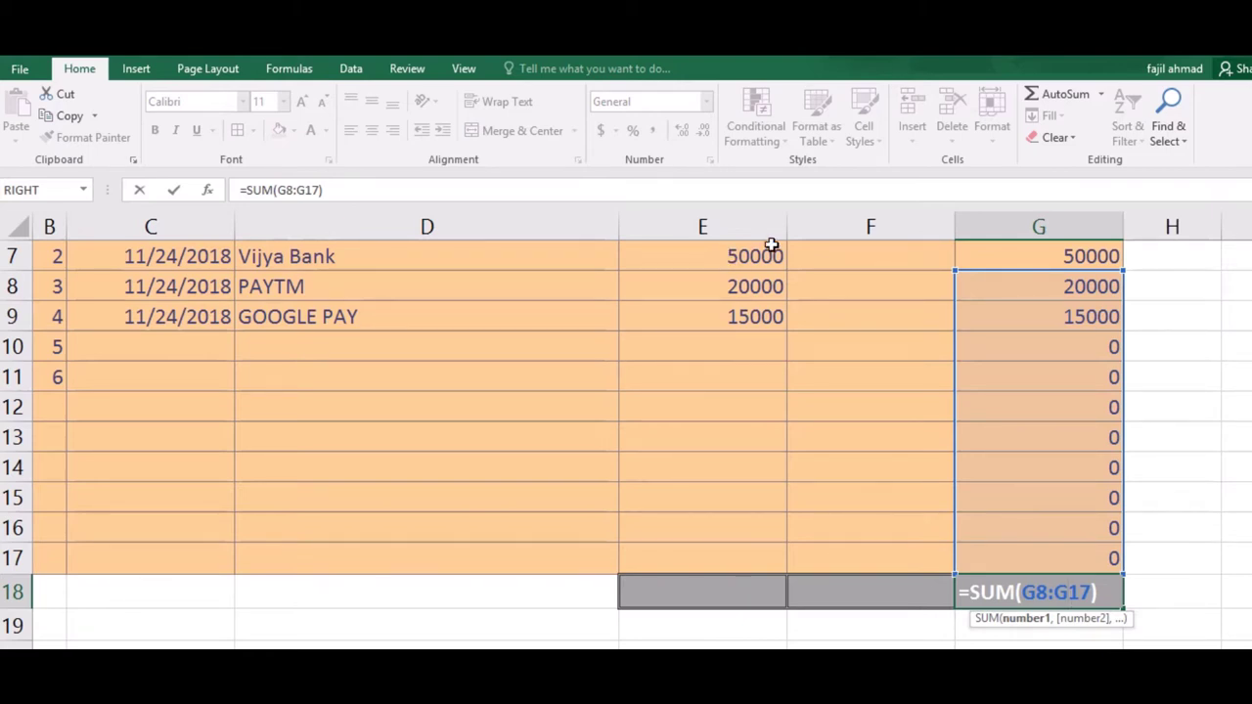
{"action": "left_click", "coordinate": [1048, 591]}
{"action": "key", "text": "BackSpace"}
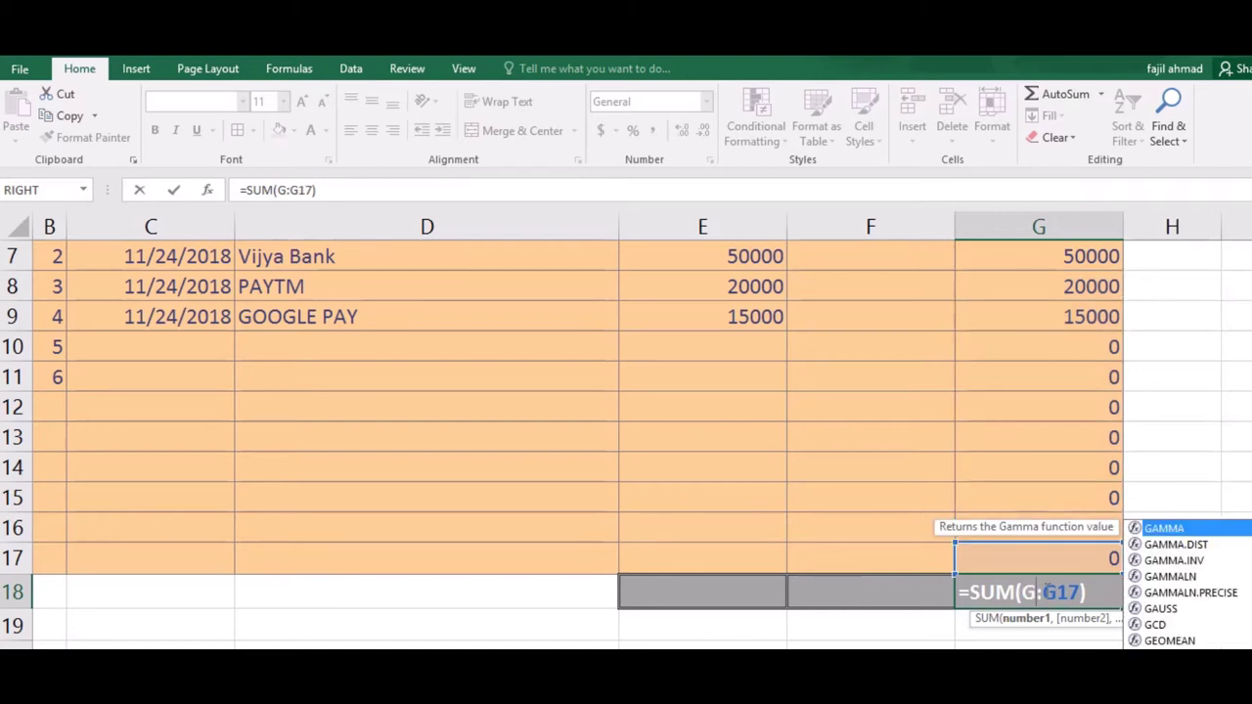
{"action": "type", "text": "7"}
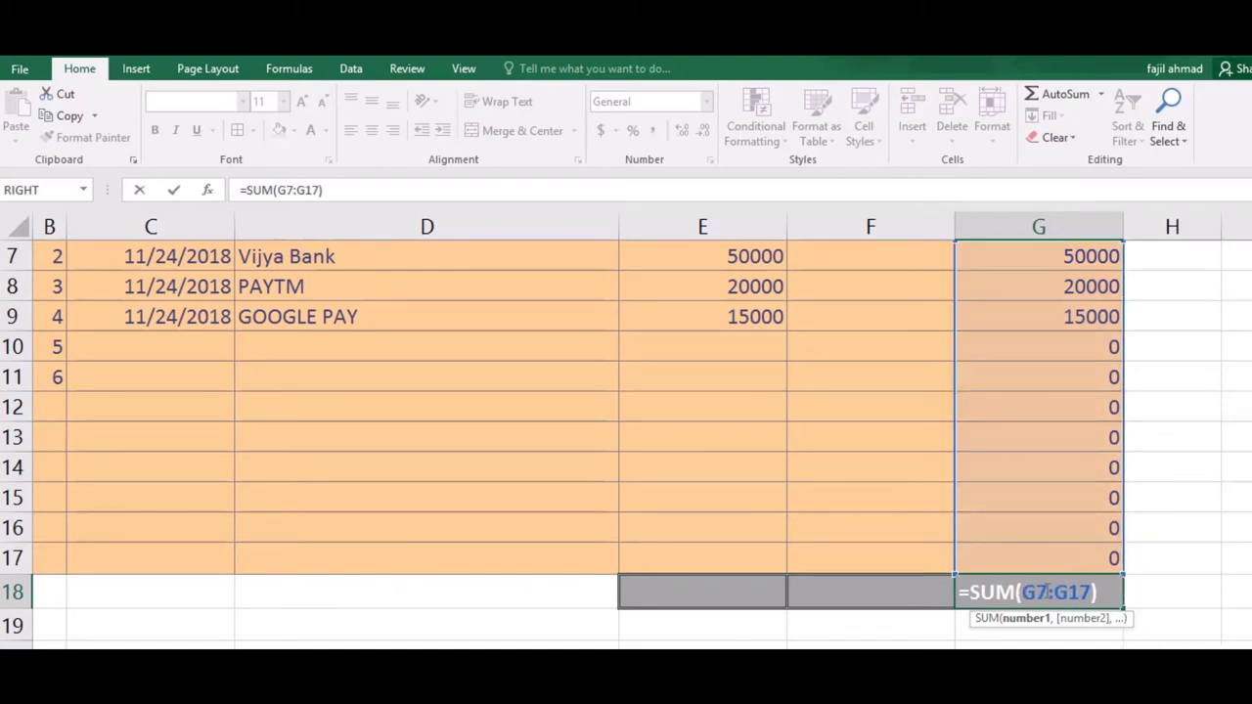
{"action": "key", "text": "BackSpace"}
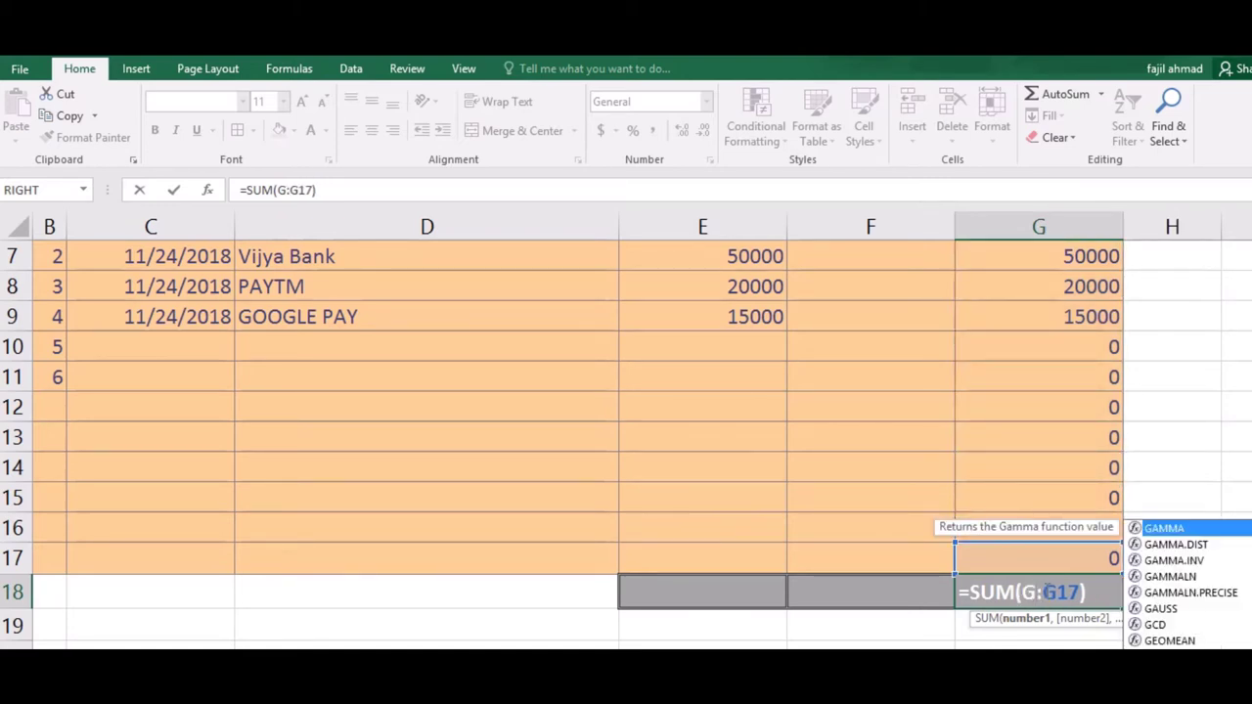
{"action": "type", "text": "6"}
{"action": "key", "text": "Return"}
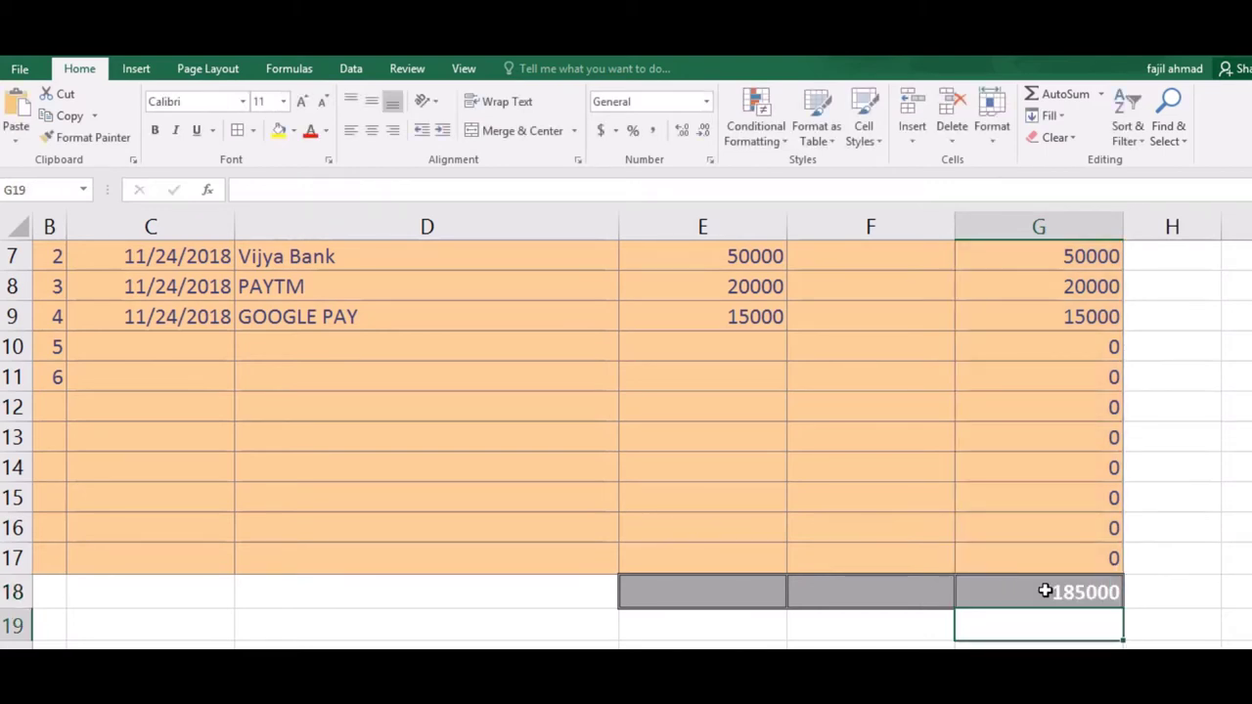
Review the Balance column and confirm G18 holds =SUM(G6:G17), showing 185000
{"action": "left_click", "coordinate": [1044, 590]}
{"action": "key", "text": "Up"}
{"action": "key", "text": "Up"}
{"action": "key", "text": "Up"}
{"action": "key", "text": "Up"}
{"action": "key", "text": "Up"}
{"action": "key", "text": "Up"}
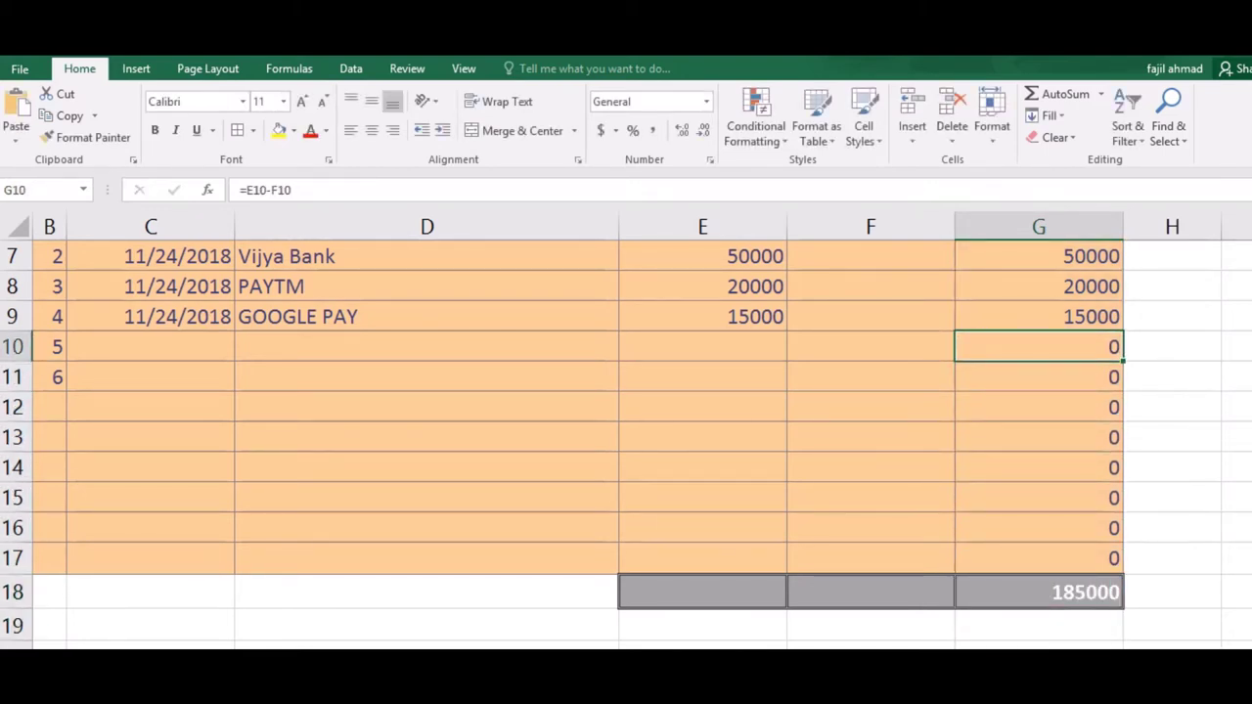
{"action": "left_click", "coordinate": [1112, 556]}
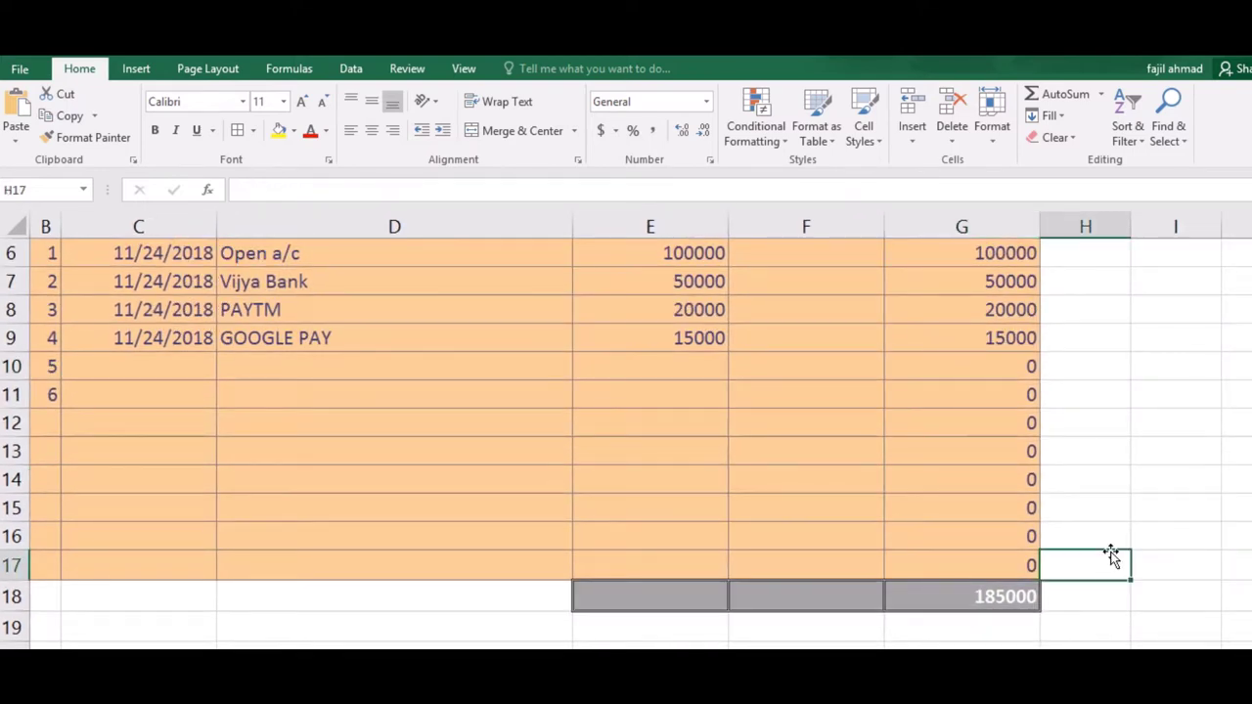
{"action": "key", "text": "Up"}
{"action": "key", "text": "Up"}
{"action": "key", "text": "Up"}
{"action": "key", "text": "Up"}
{"action": "key", "text": "Up"}
{"action": "key", "text": "Up"}
{"action": "key", "text": "Up"}
{"action": "key", "text": "Up"}
{"action": "key", "text": "Up"}
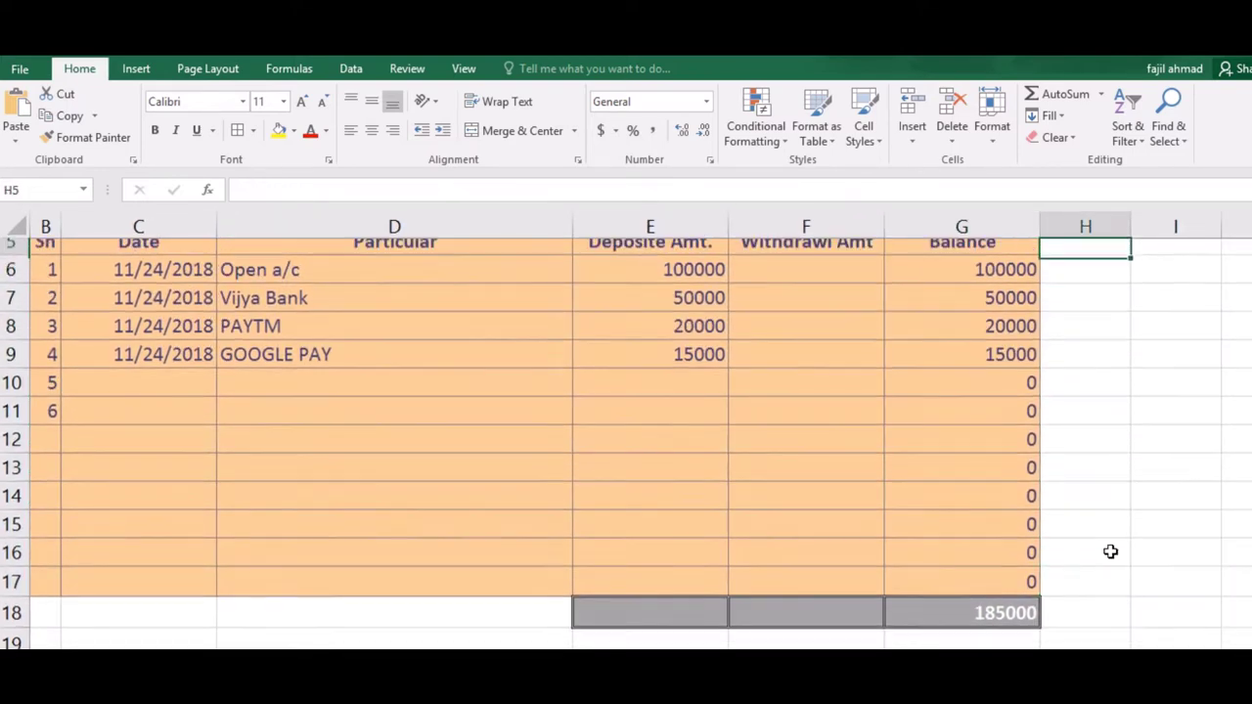
{"action": "left_click", "coordinate": [995, 618]}
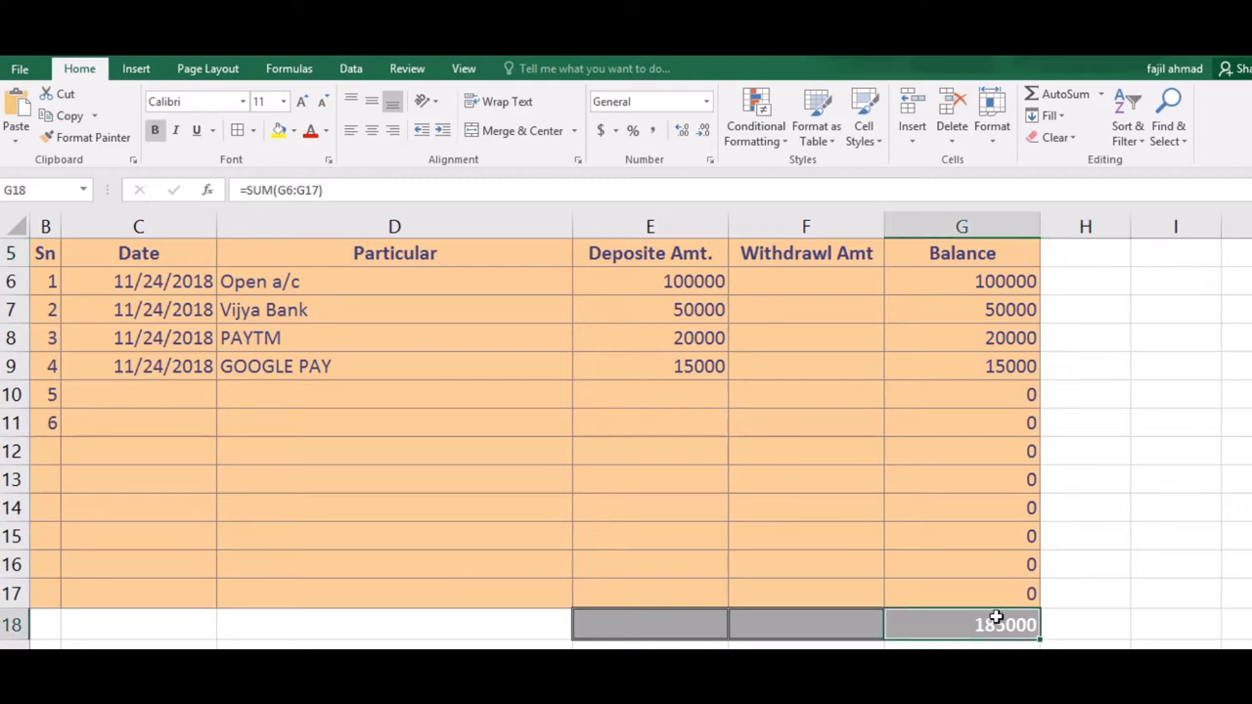
{"action": "double_click", "coordinate": [995, 619]}
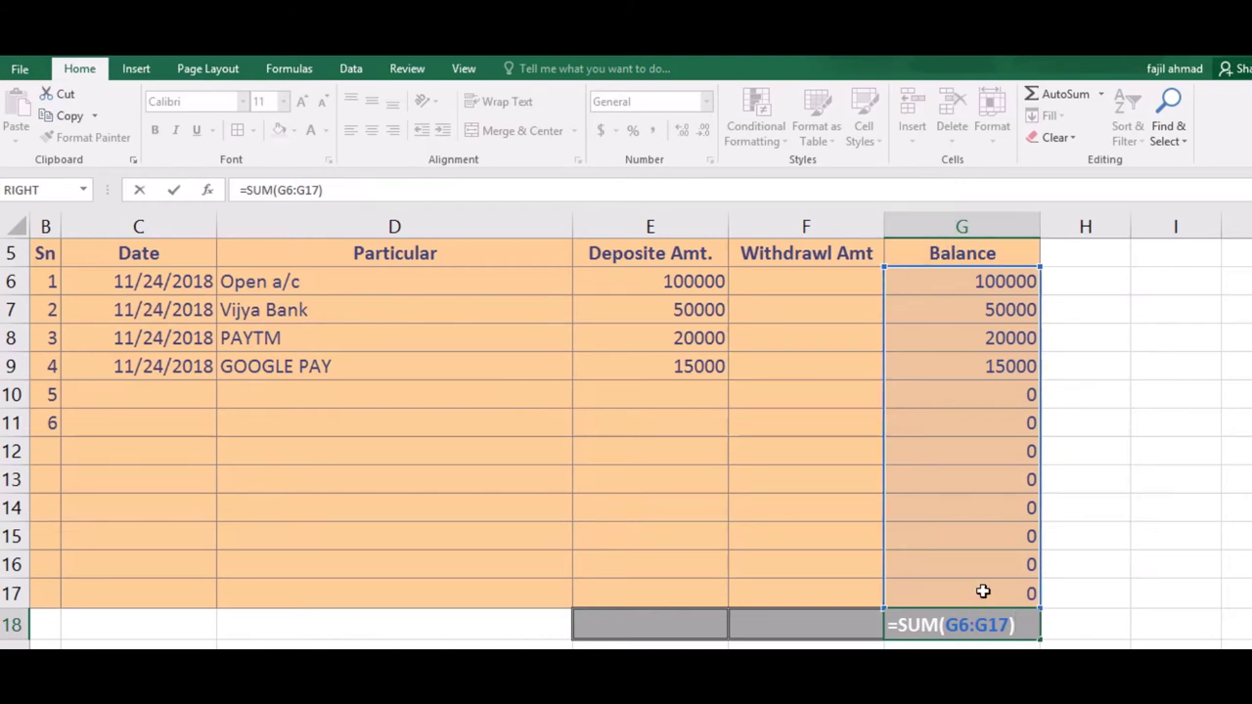
{"action": "key", "text": "Return"}
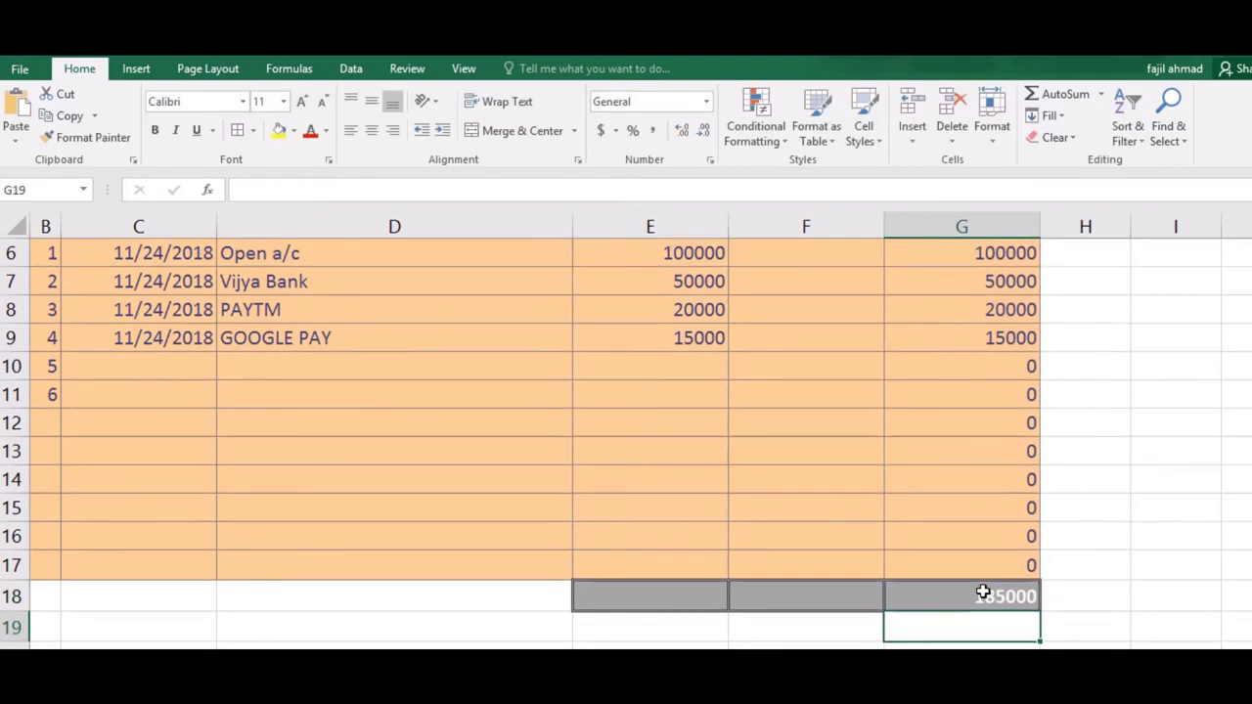
Enter withdrawals of 100000 in F6 and 50000 in F7, zeroing both balances
{"action": "left_click", "coordinate": [811, 349]}
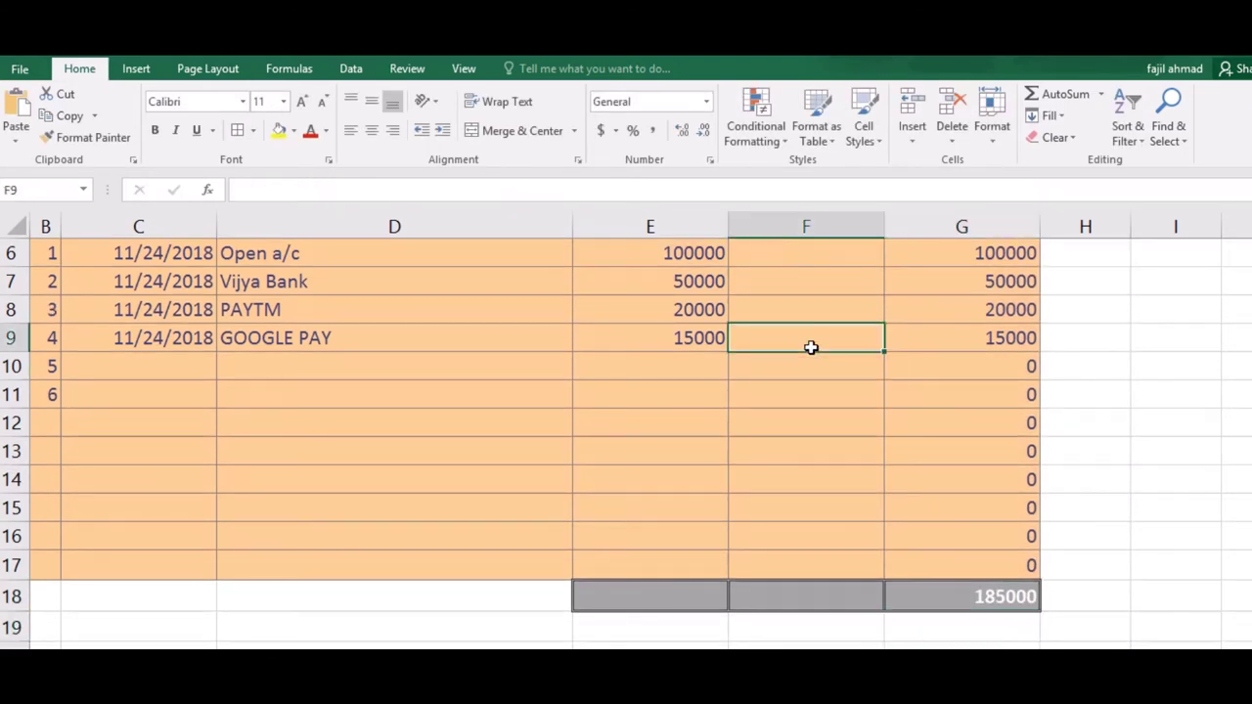
{"action": "key", "text": "Up"}
{"action": "key", "text": "Up"}
{"action": "key", "text": "Up"}
{"action": "key", "text": "Up"}
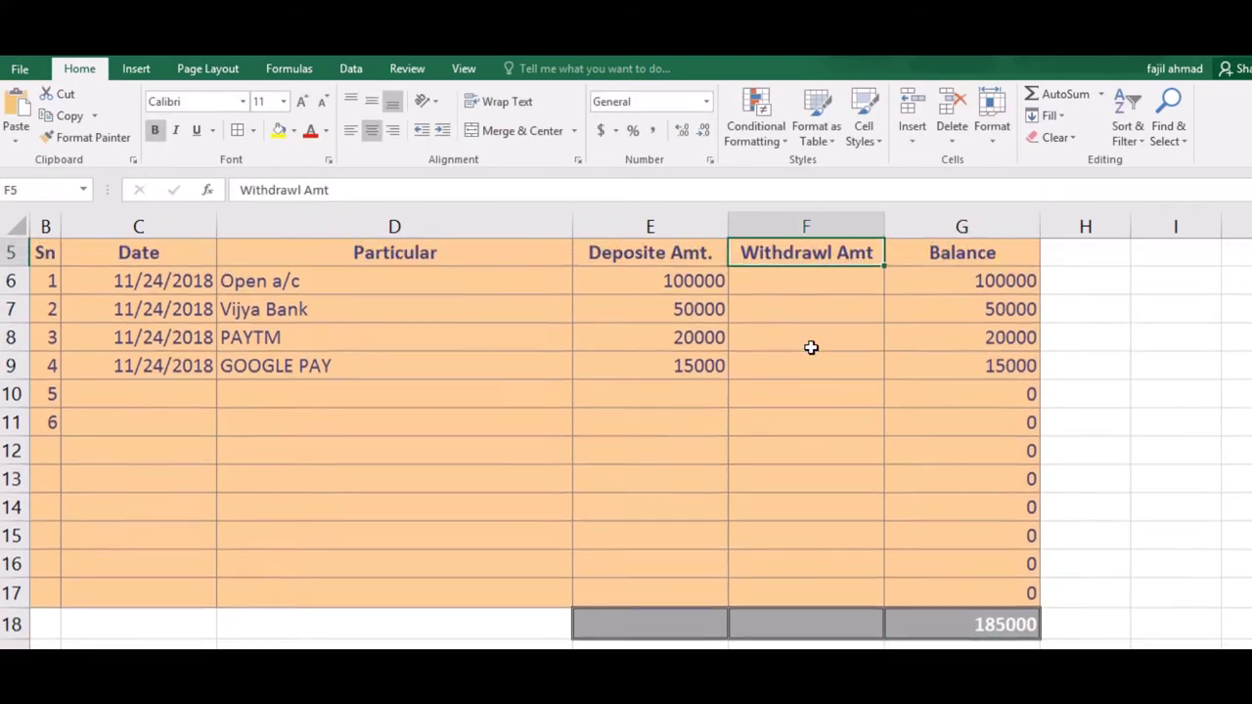
{"action": "key", "text": "XF86MonBrightnessDown"}
{"action": "key", "text": "XF86MonBrightnessDown"}
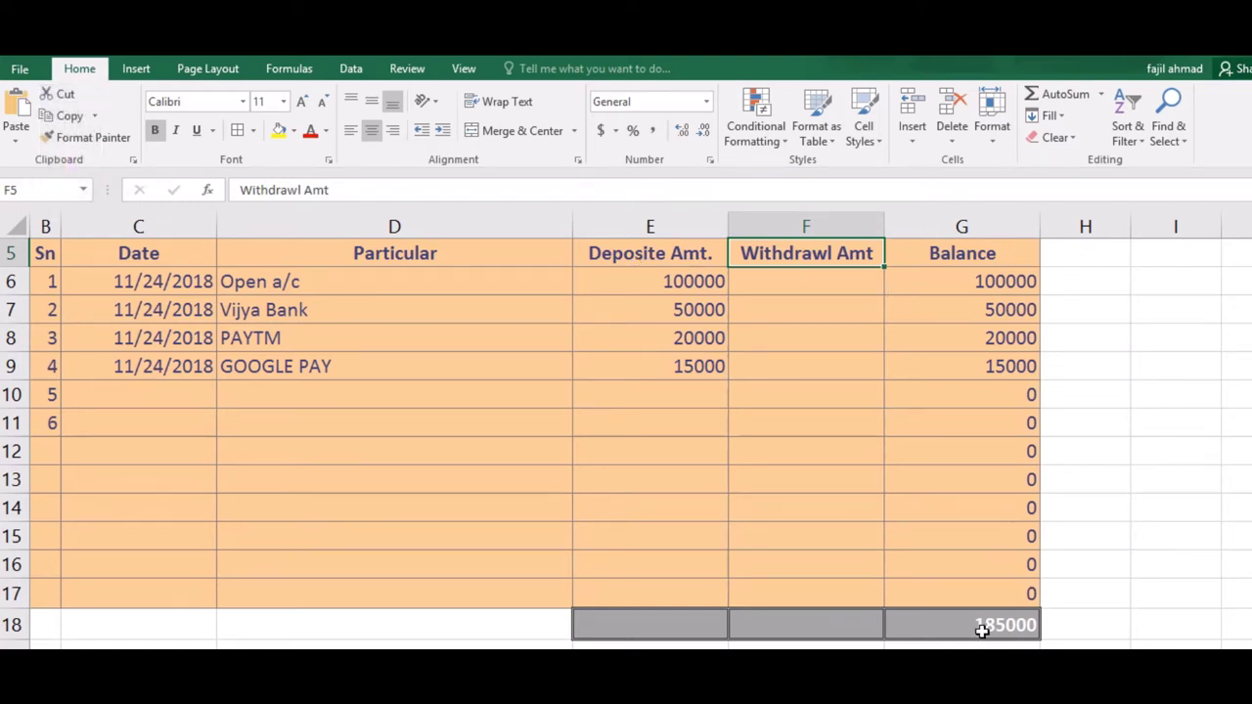
{"action": "left_click", "coordinate": [822, 278]}
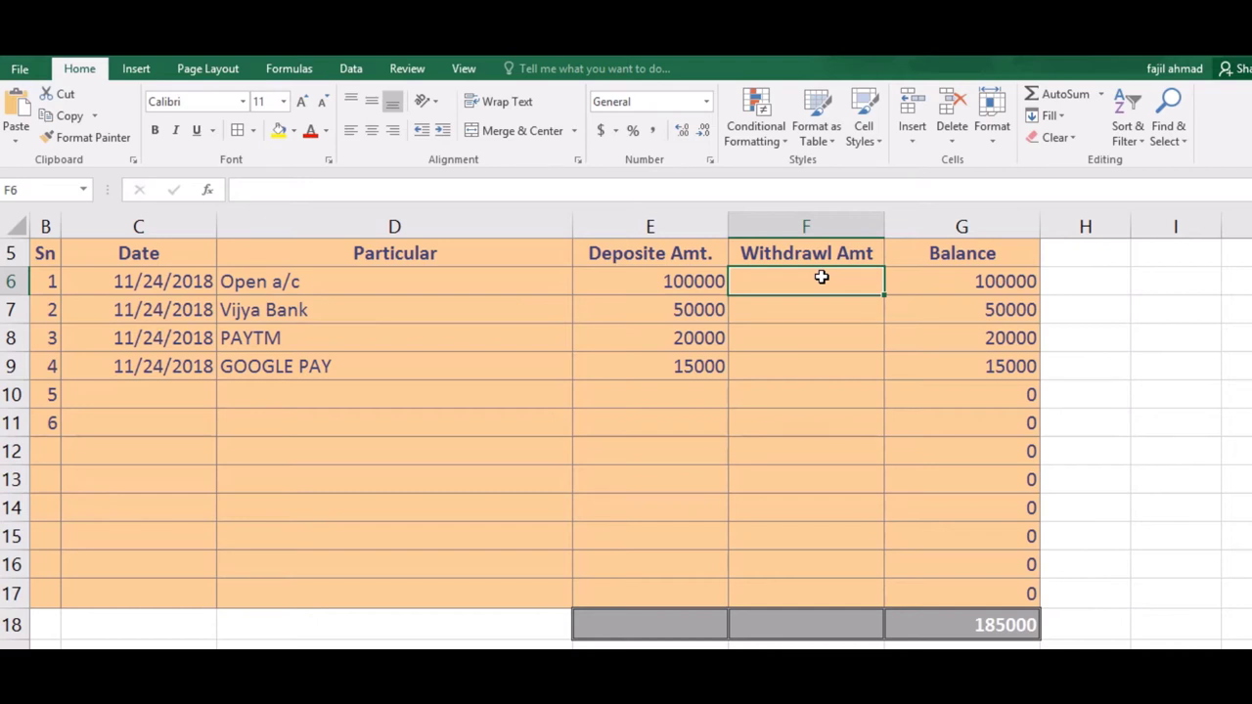
{"action": "type", "text": "500"}
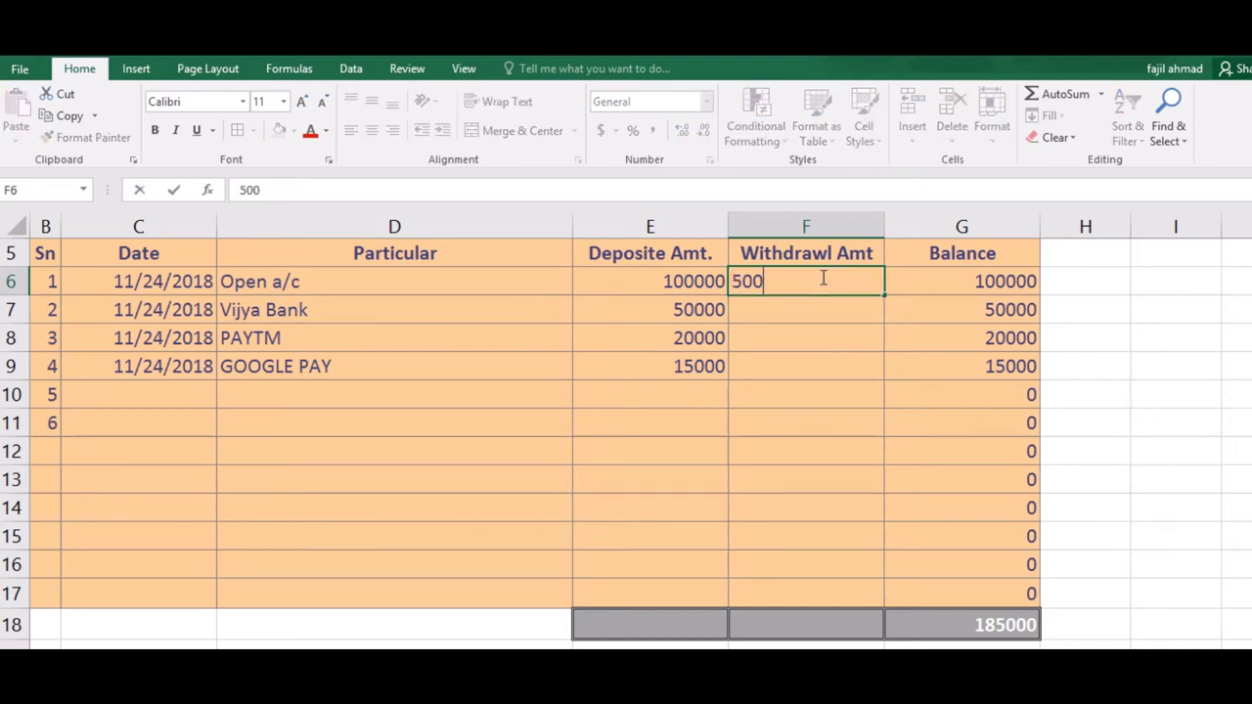
{"action": "type", "text": "00"}
{"action": "key", "text": "Return"}
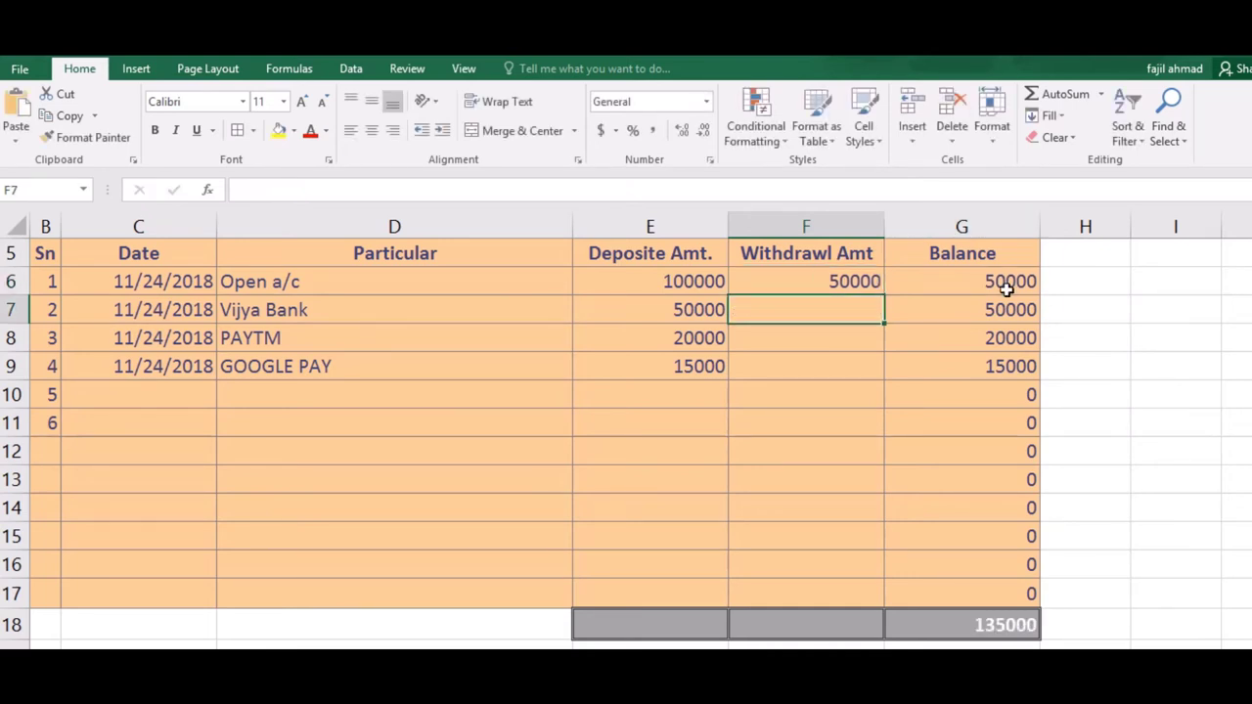
{"action": "left_click", "coordinate": [844, 273]}
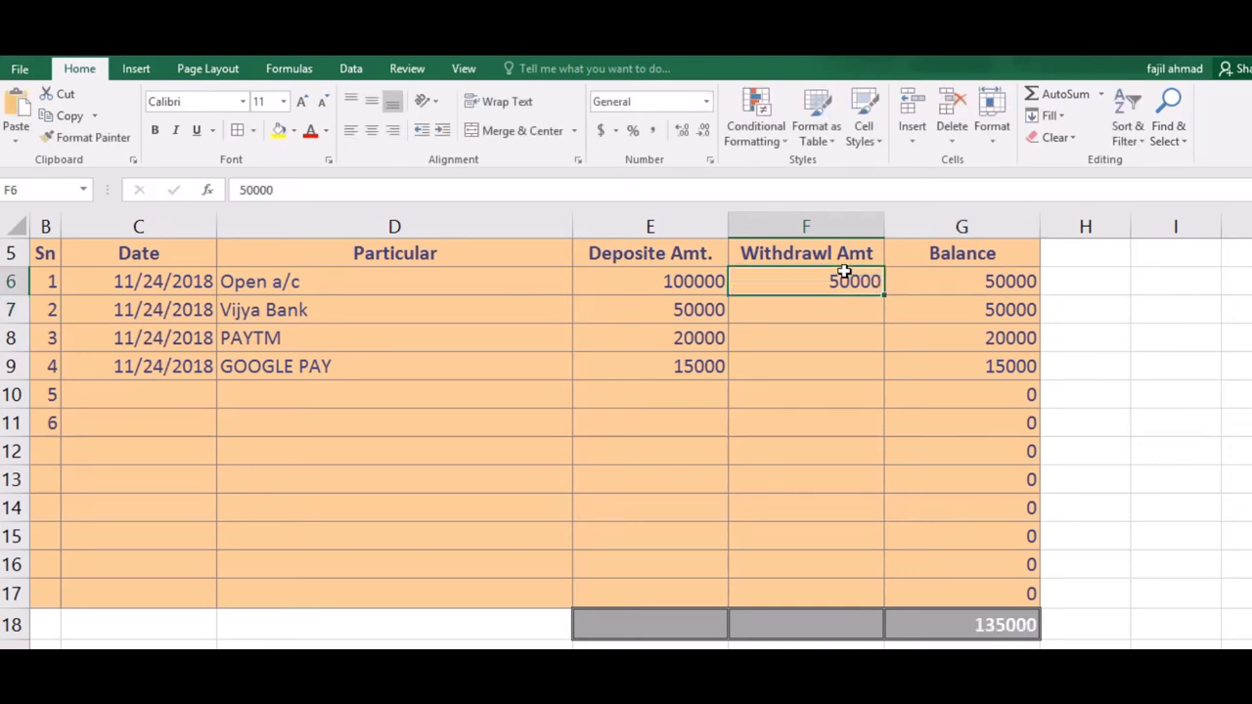
{"action": "type", "text": "1000"}
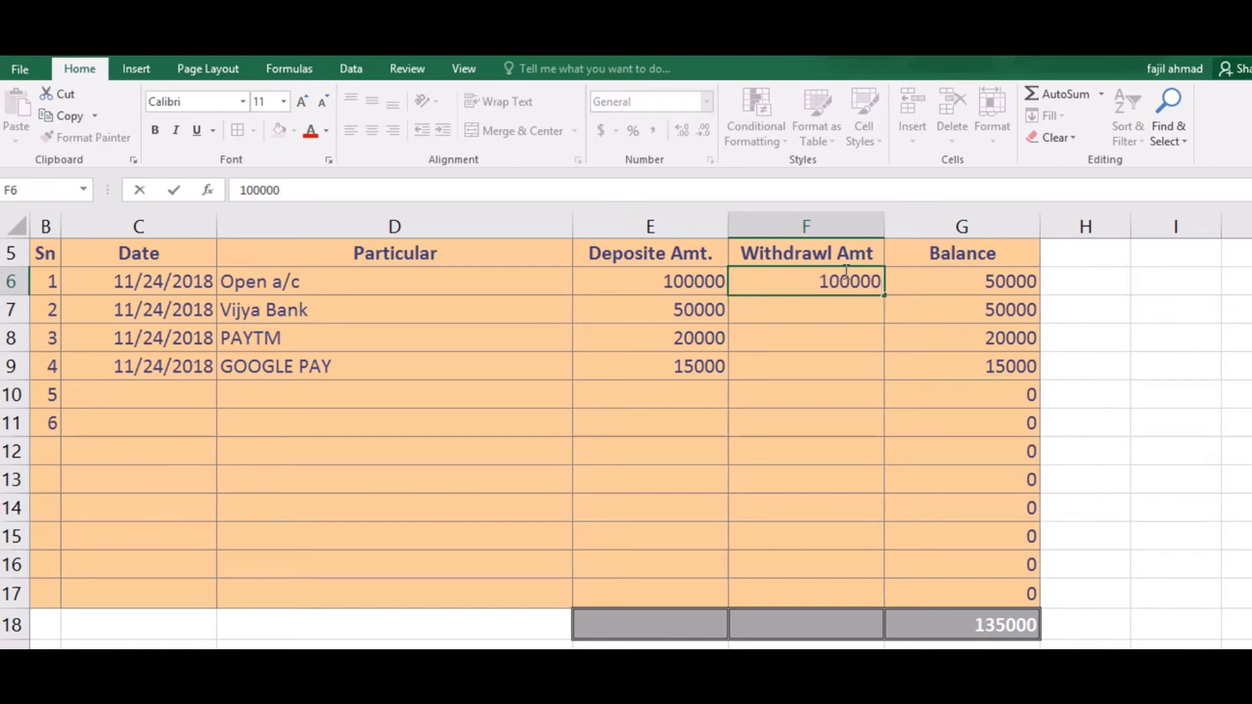
{"action": "key", "text": "Return"}
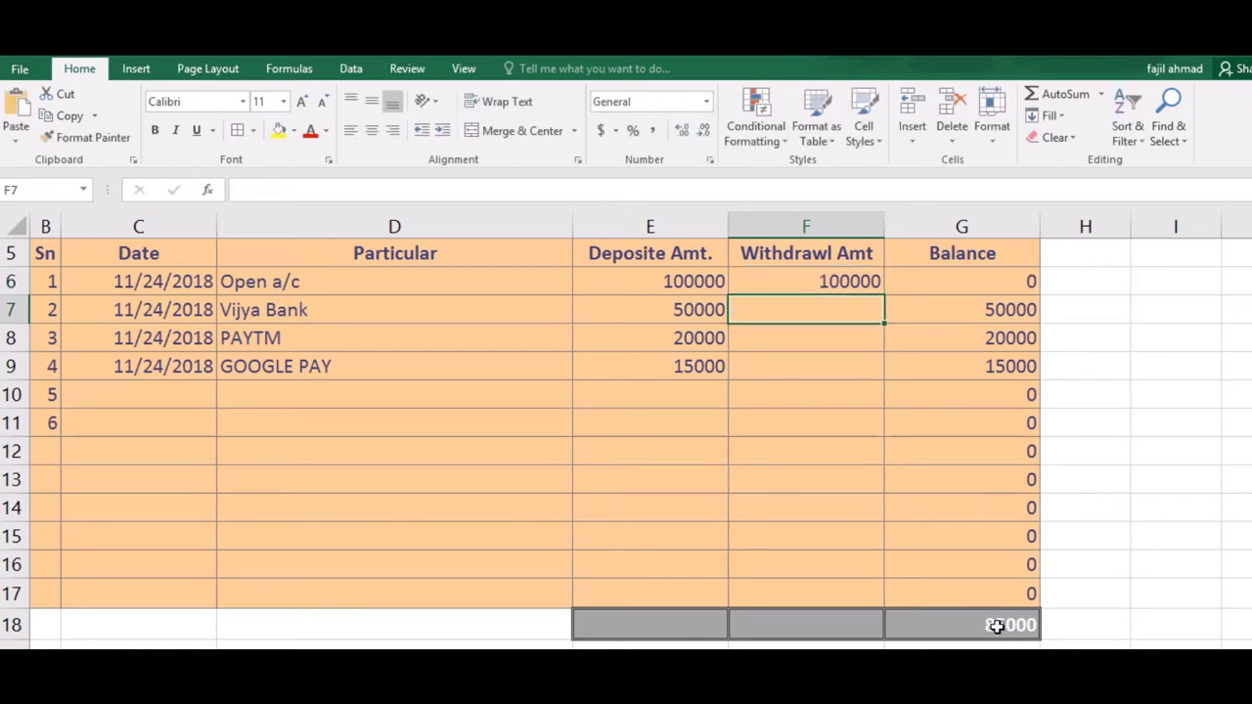
{"action": "type", "text": "50000"}
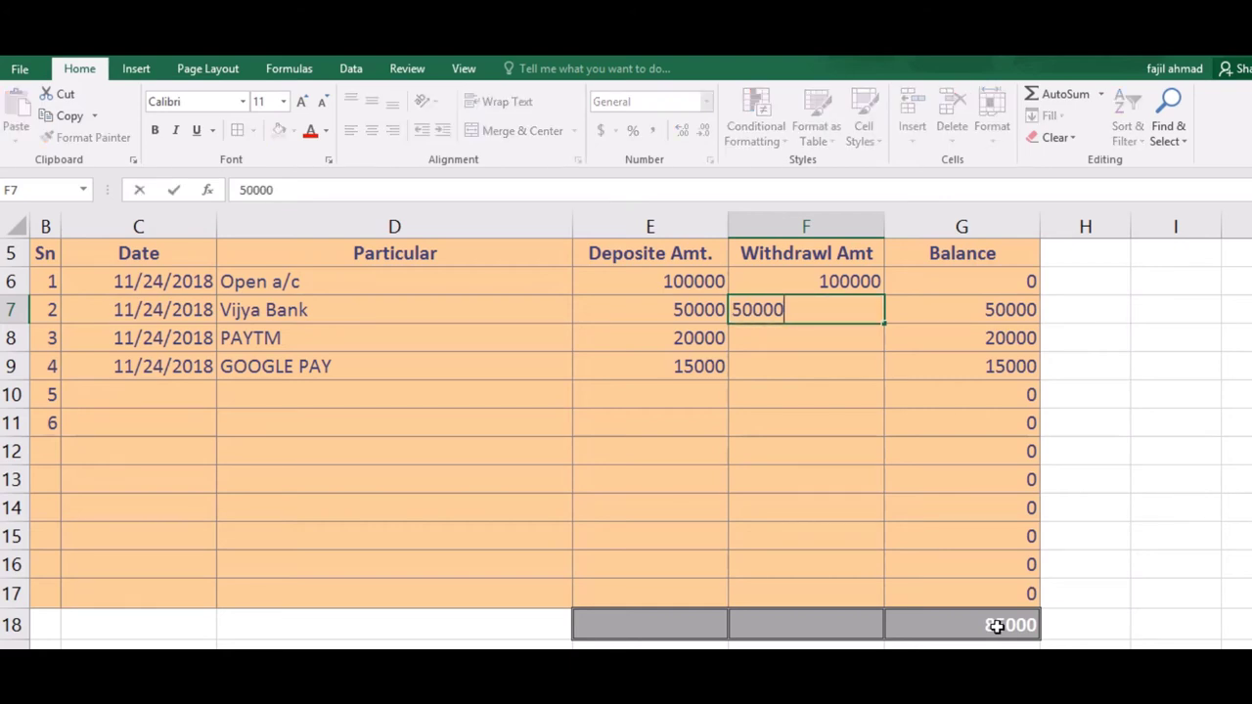
{"action": "key", "text": "Return"}
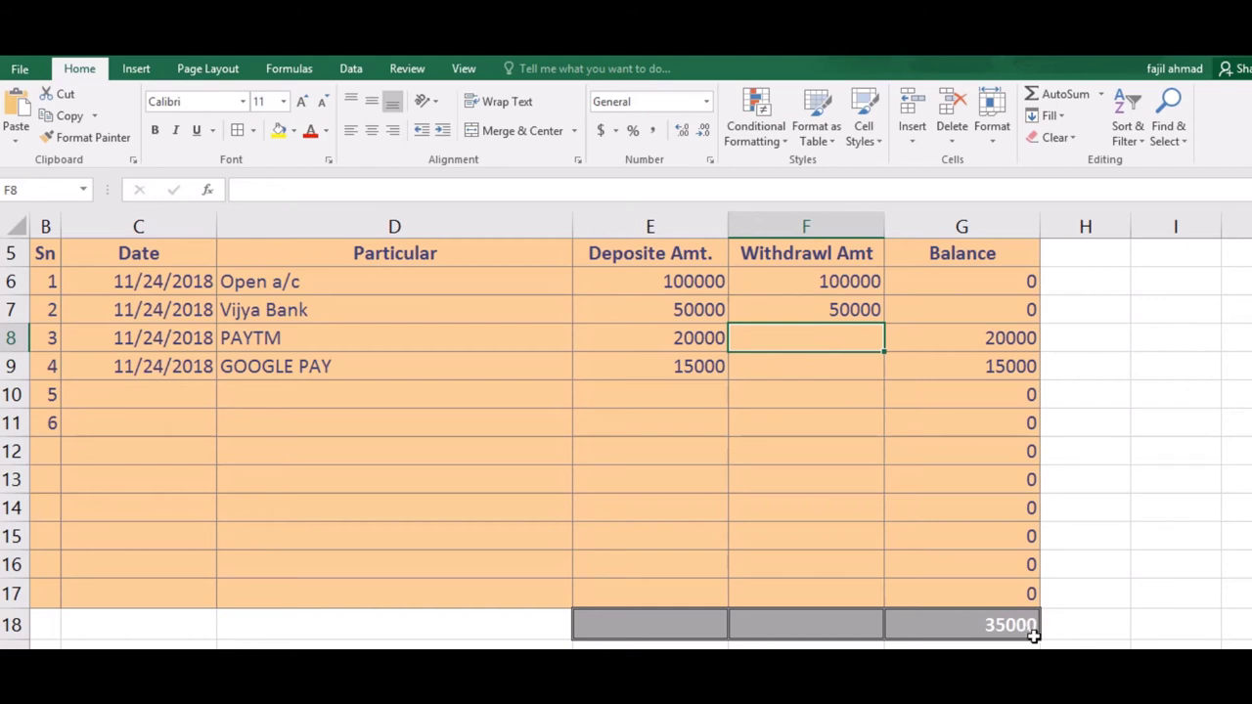
{"action": "left_click", "coordinate": [733, 378]}
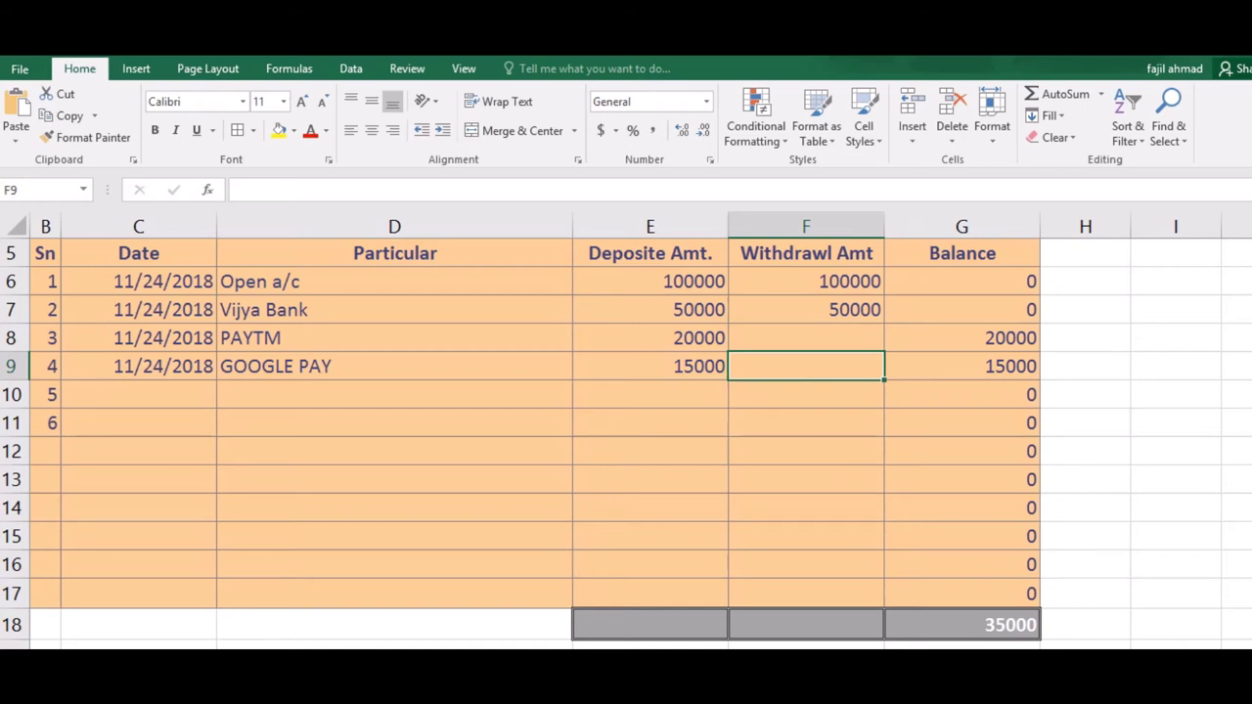
Delete serial number 6 from cell B11
{"action": "scroll", "coordinate": [682, 453], "scroll_direction": "down", "scroll_amount": 1}
{"action": "scroll", "coordinate": [682, 453], "scroll_direction": "down", "scroll_amount": 1}
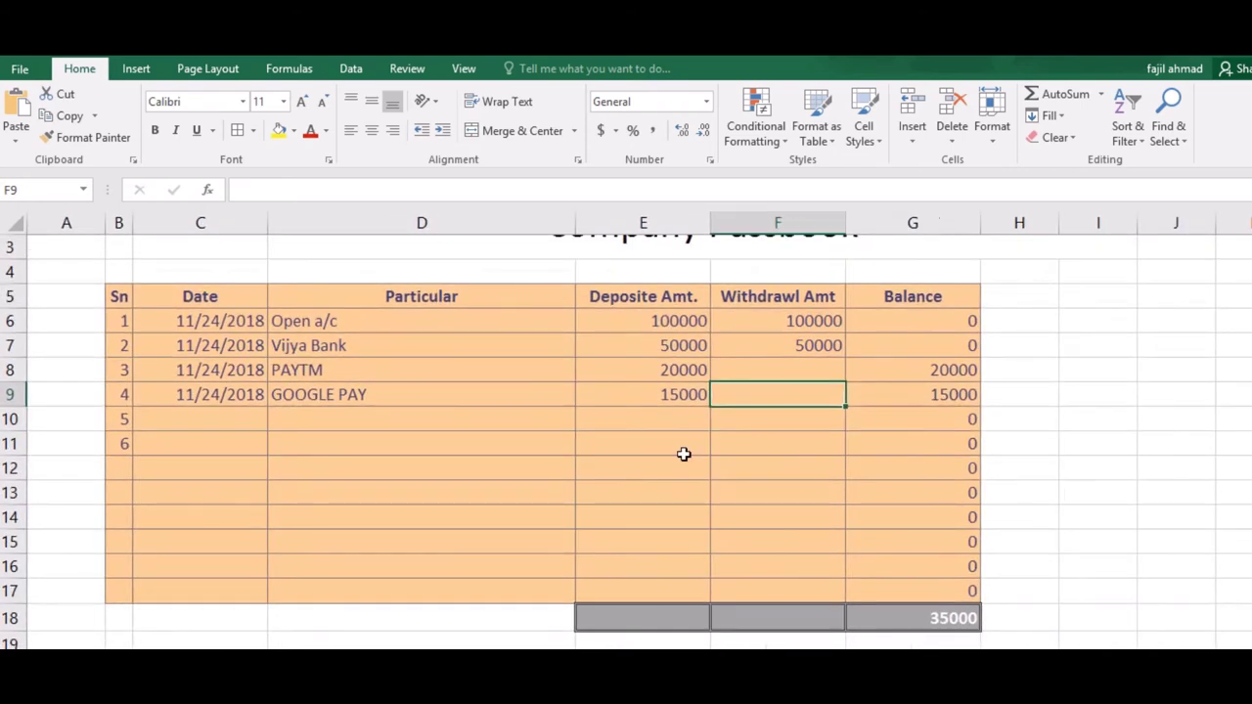
{"action": "left_click", "coordinate": [133, 435]}
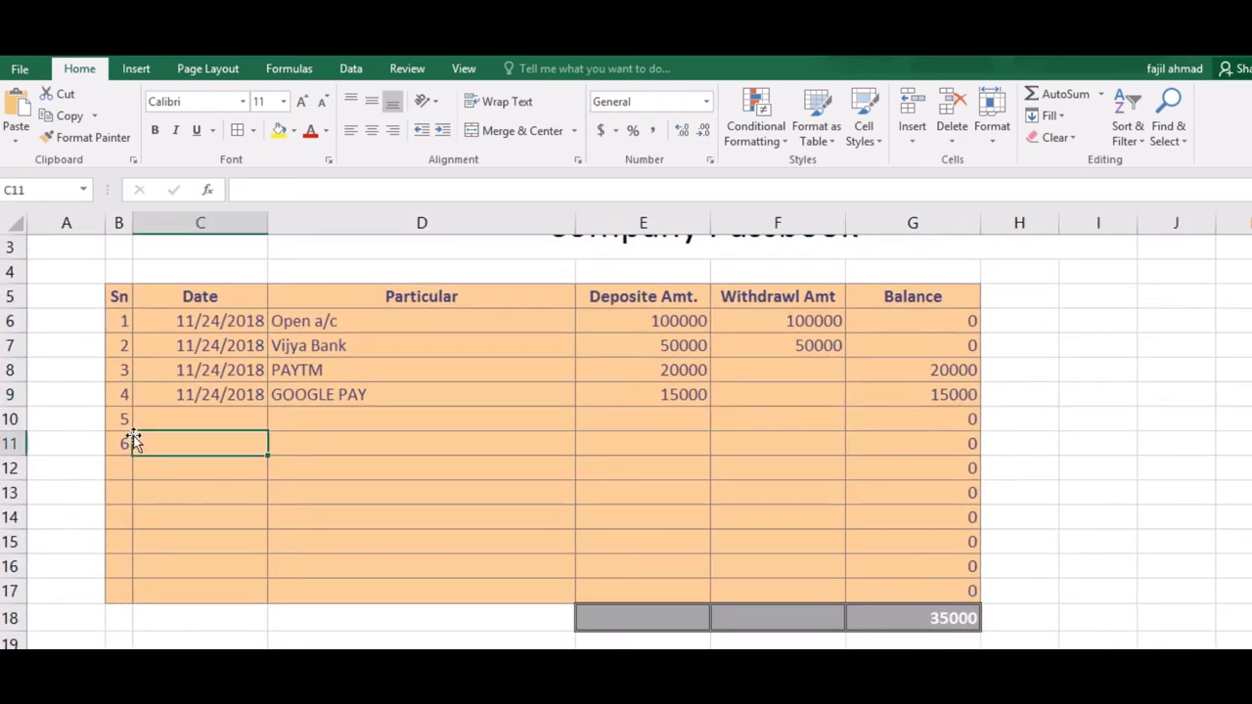
{"action": "key", "text": "Left"}
{"action": "key", "text": "BackSpace"}
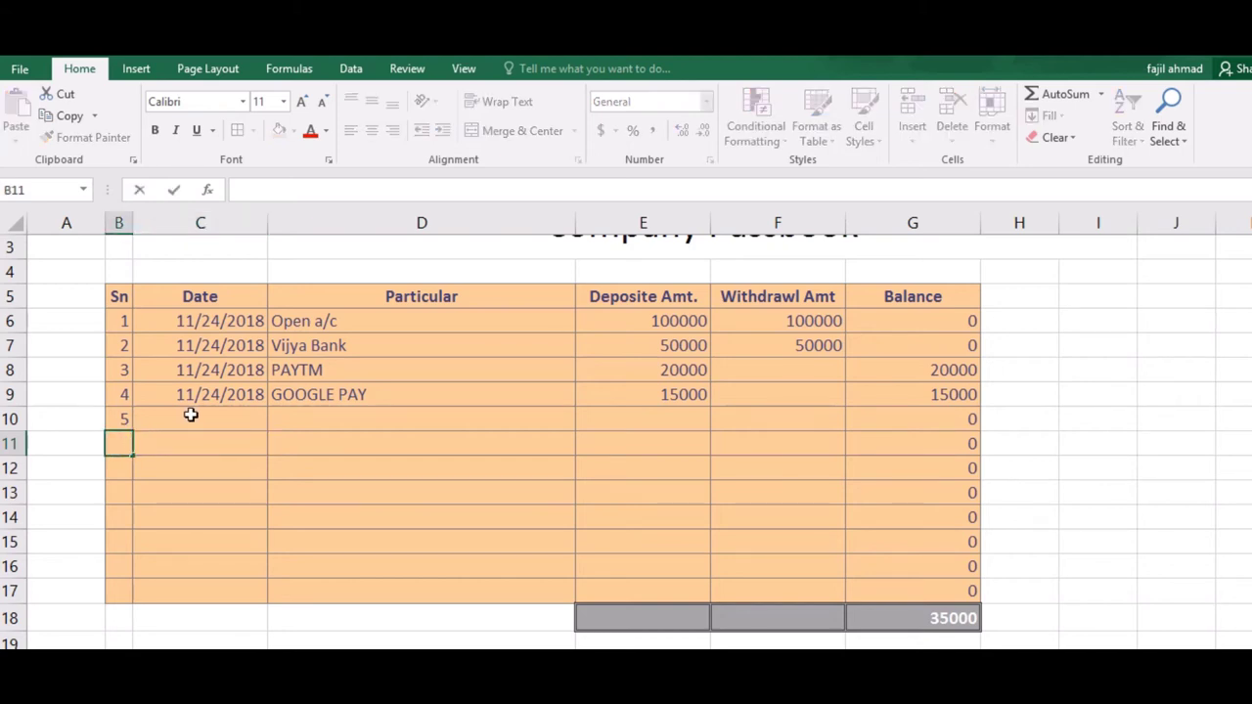
Center-align all ledger entries in B6:G17
{"action": "left_click_drag", "start_coordinate": [123, 316], "coordinate": [914, 422]}
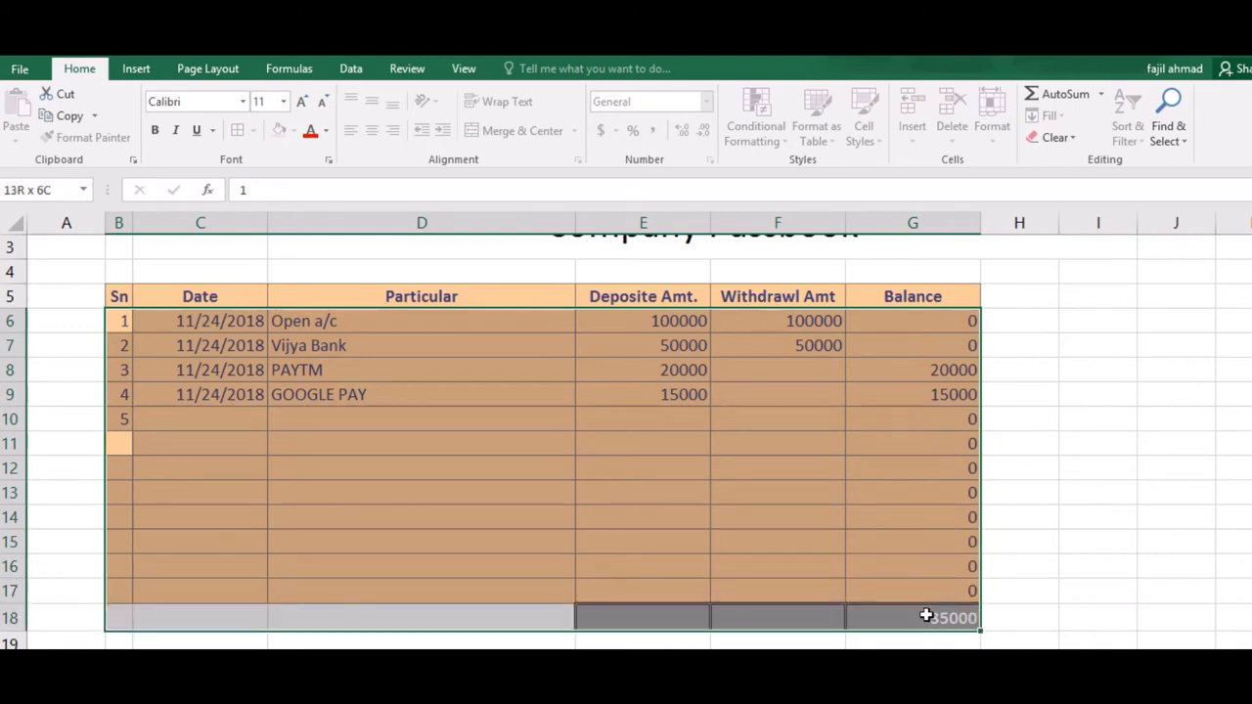
{"action": "left_click_drag", "start_coordinate": [914, 423], "coordinate": [920, 586]}
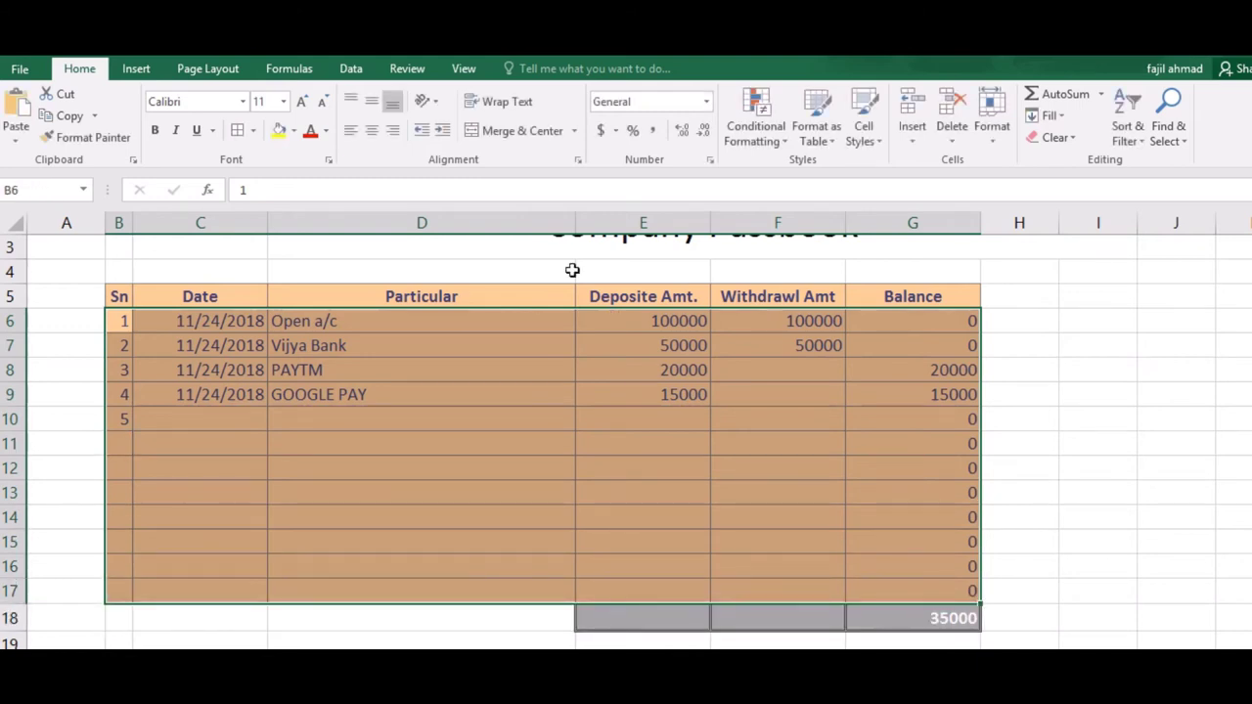
{"action": "left_click", "coordinate": [381, 134]}
{"action": "left_click", "coordinate": [374, 411]}
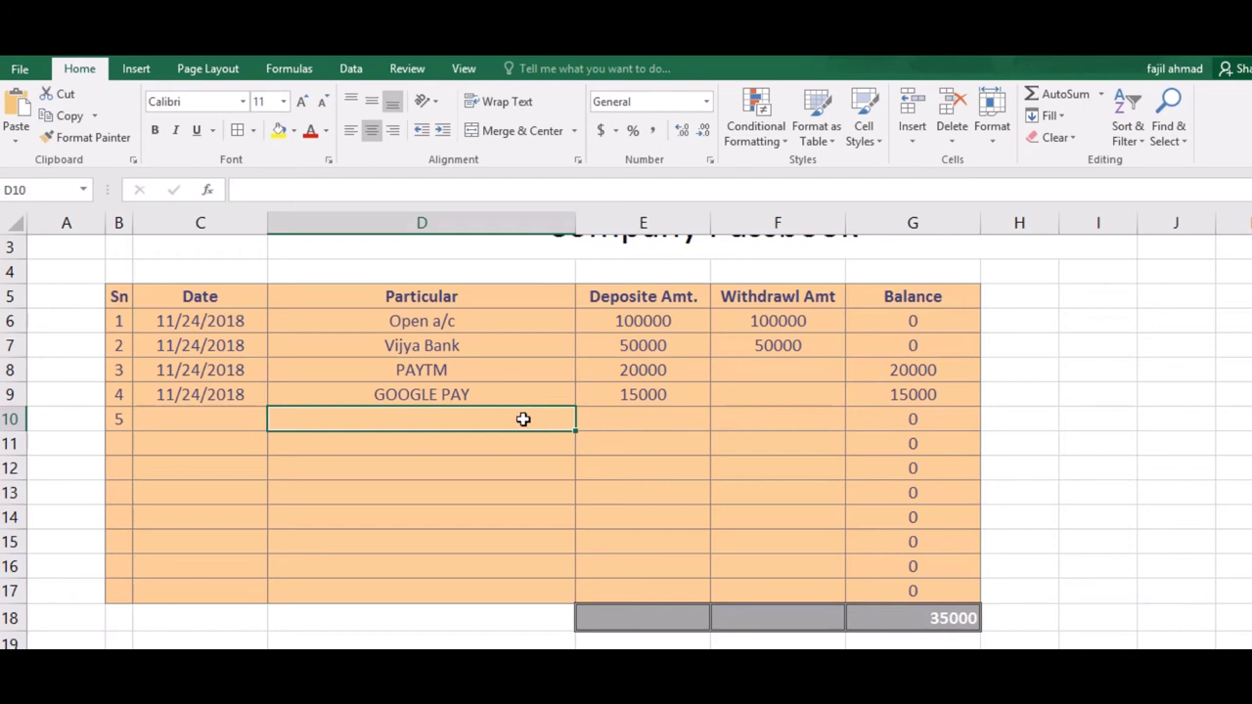
{"action": "left_click", "coordinate": [1082, 337]}
{"action": "left_click", "coordinate": [1098, 296]}
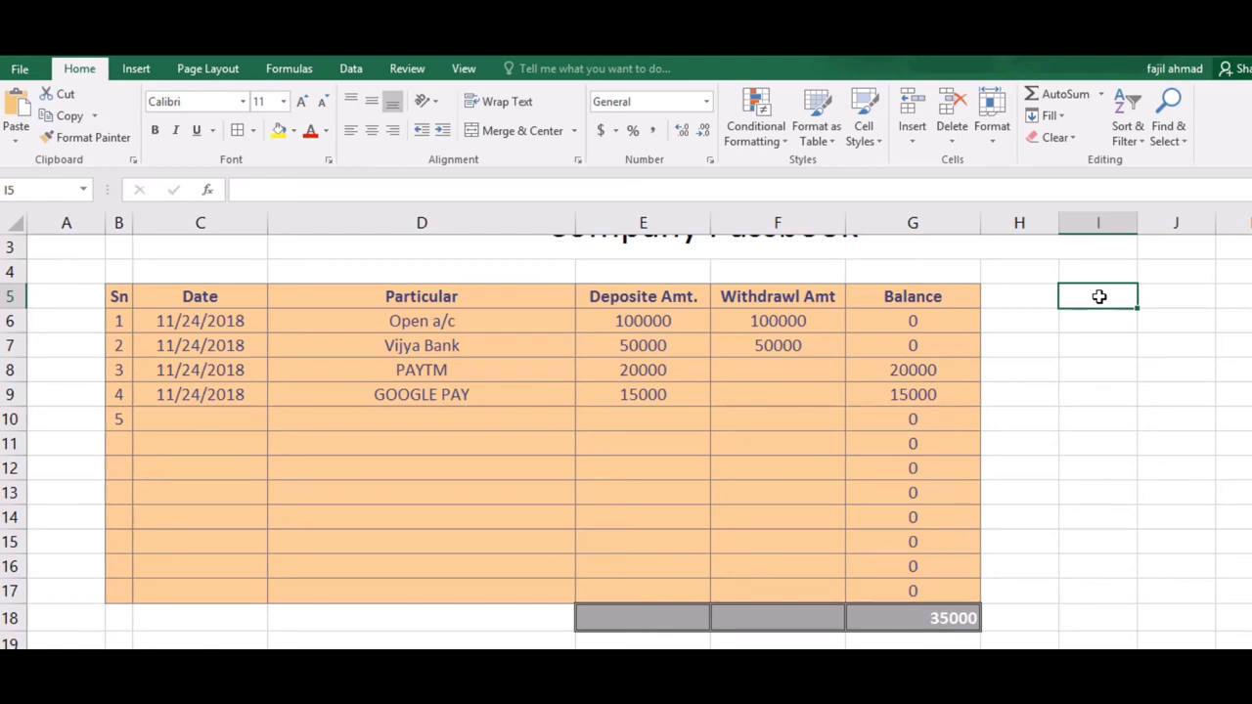
{"action": "key", "text": "Down"}
{"action": "key", "text": "Down"}
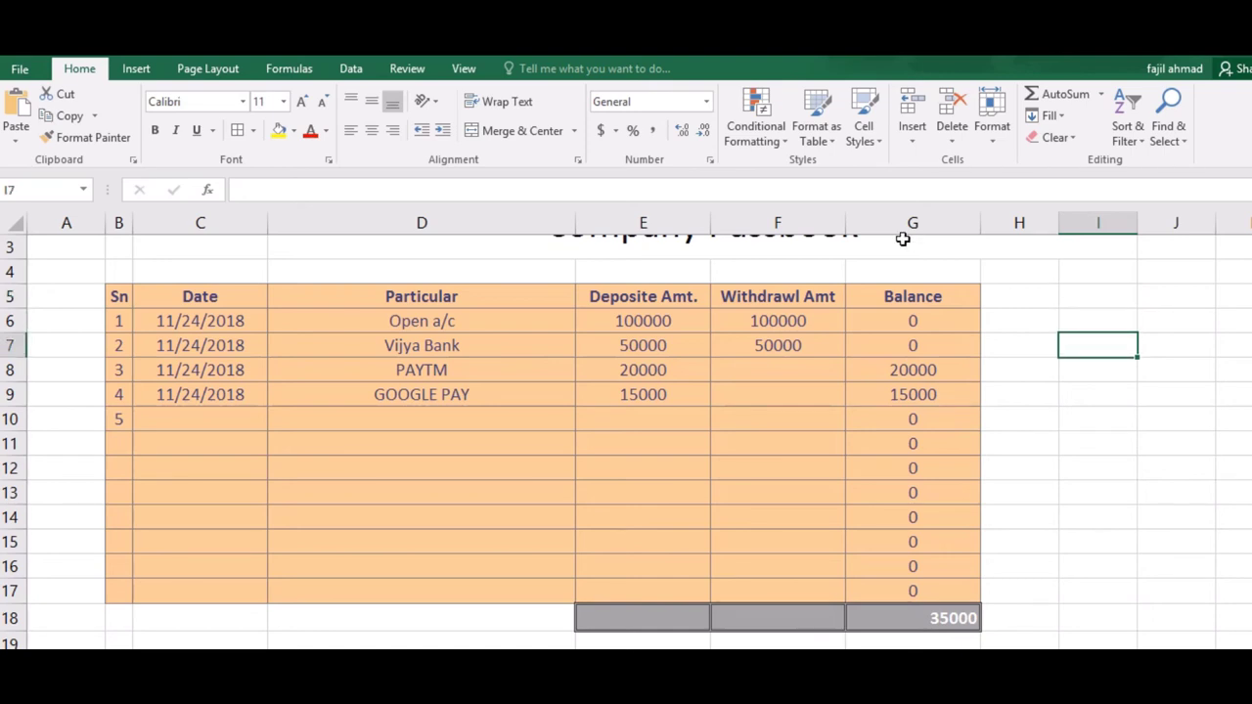